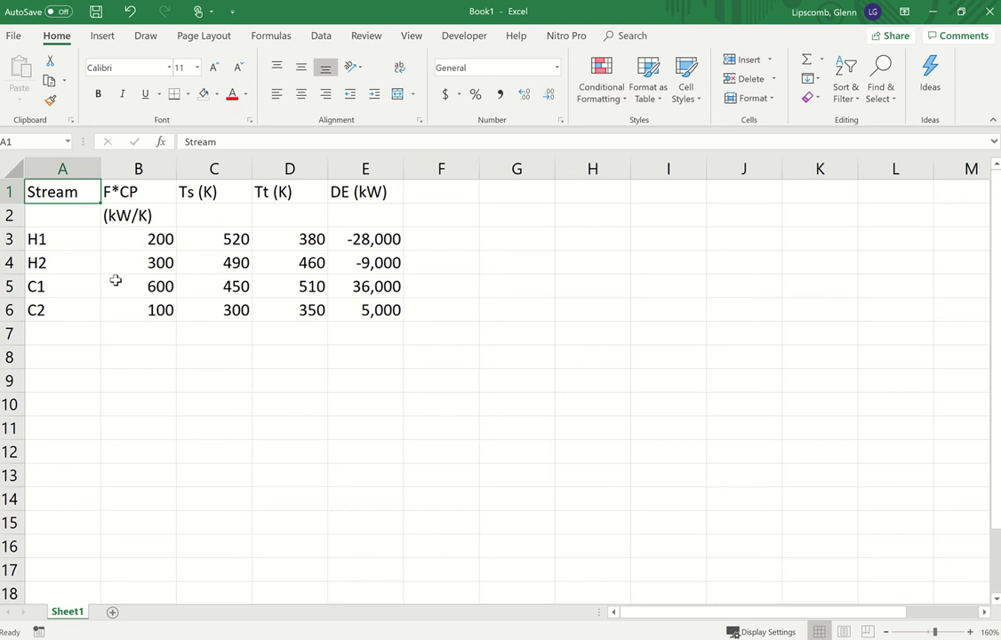
{"action": "left_click_drag", "start_coordinate": [66, 189], "coordinate": [351, 309]}
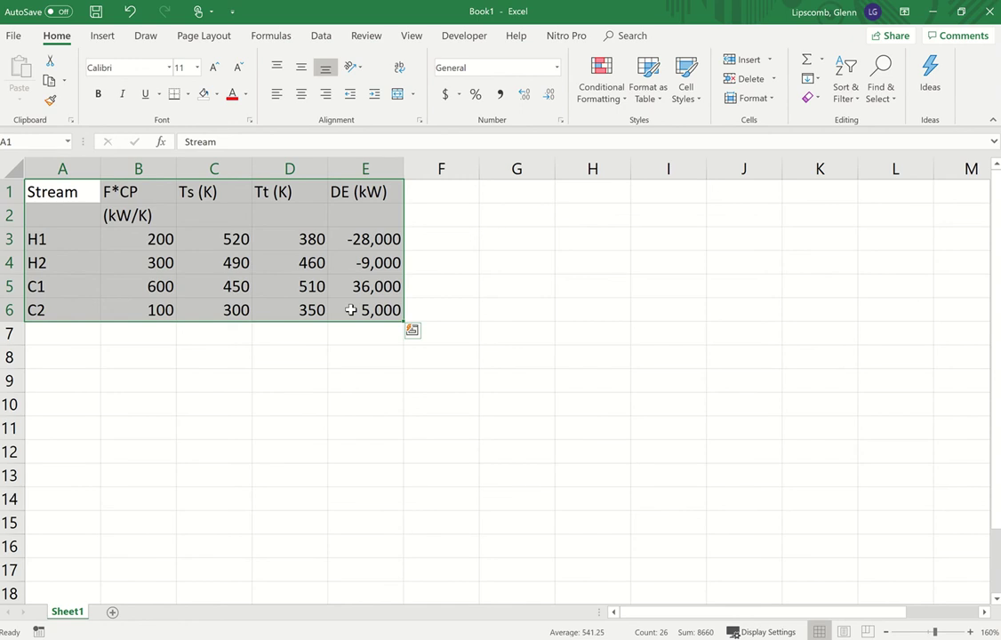
{"action": "left_click", "coordinate": [335, 259]}
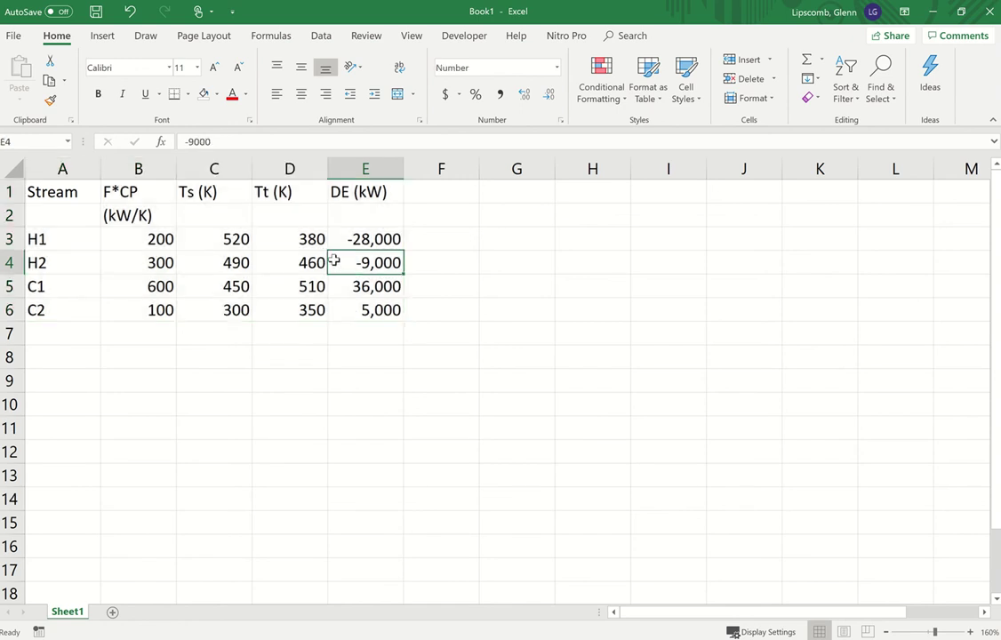
{"action": "left_click", "coordinate": [58, 239]}
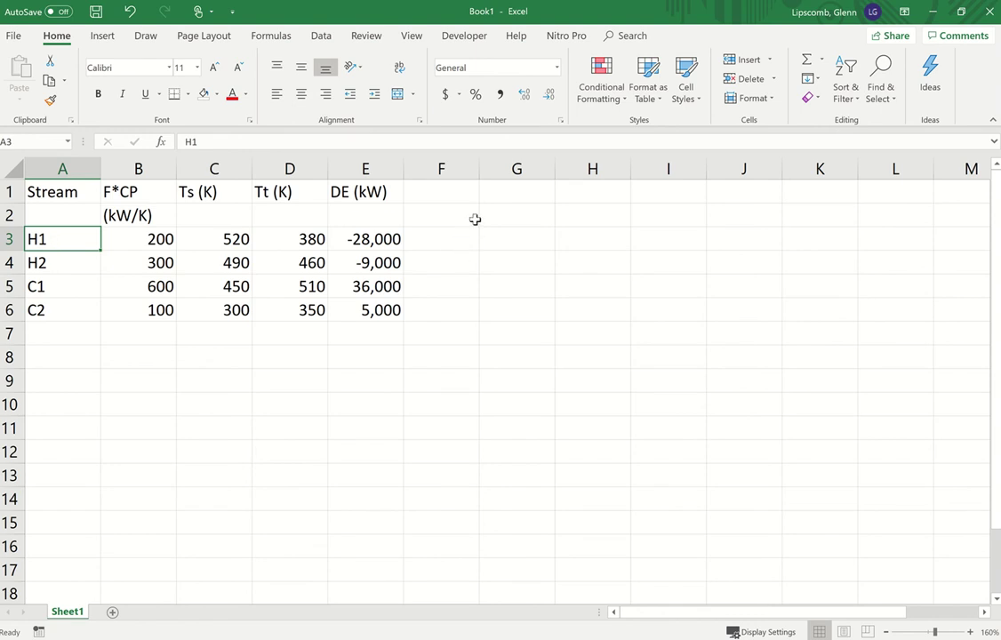
Move the C1 and C2 stream rows down one row to start in A6, leaving row 5 blank below the hot streams
{"action": "left_click", "coordinate": [54, 285]}
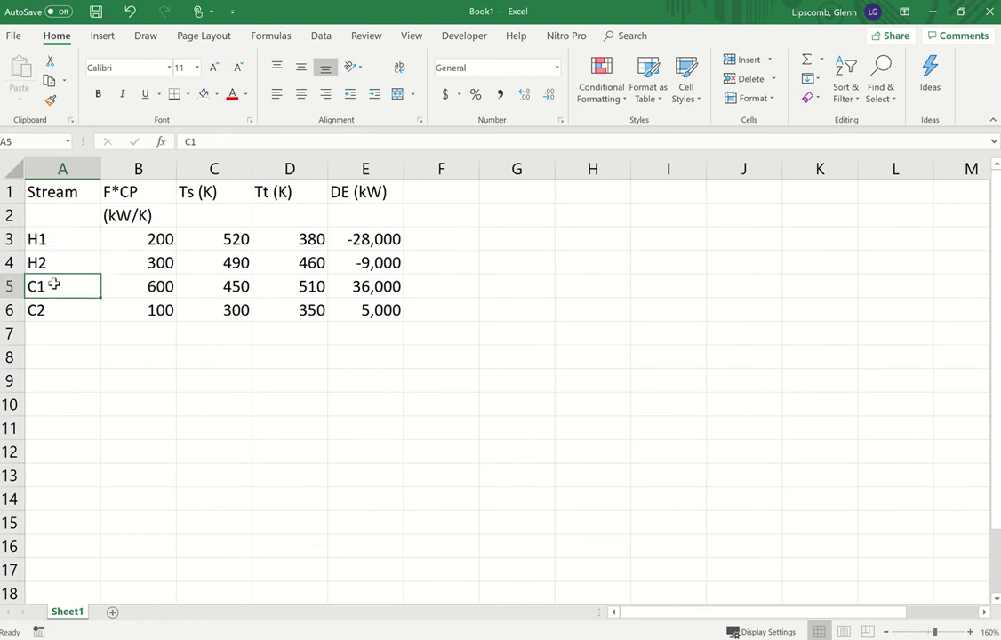
{"action": "key", "text": "shift+Down"}
{"action": "key", "text": "shift+Right"}
{"action": "key", "text": "shift+Right"}
{"action": "key", "text": "shift+Right"}
{"action": "key", "text": "shift+Right"}
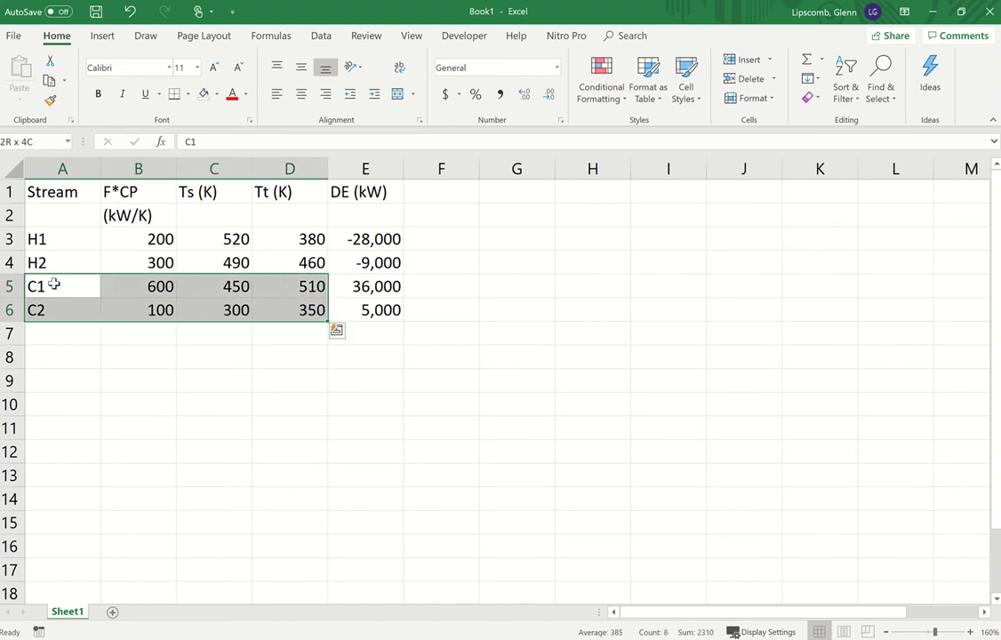
{"action": "key", "text": "ctrl+c"}
{"action": "key", "text": "Down"}
{"action": "key", "text": "Down"}
{"action": "key", "text": "Up"}
{"action": "key", "text": "ctrl+v"}
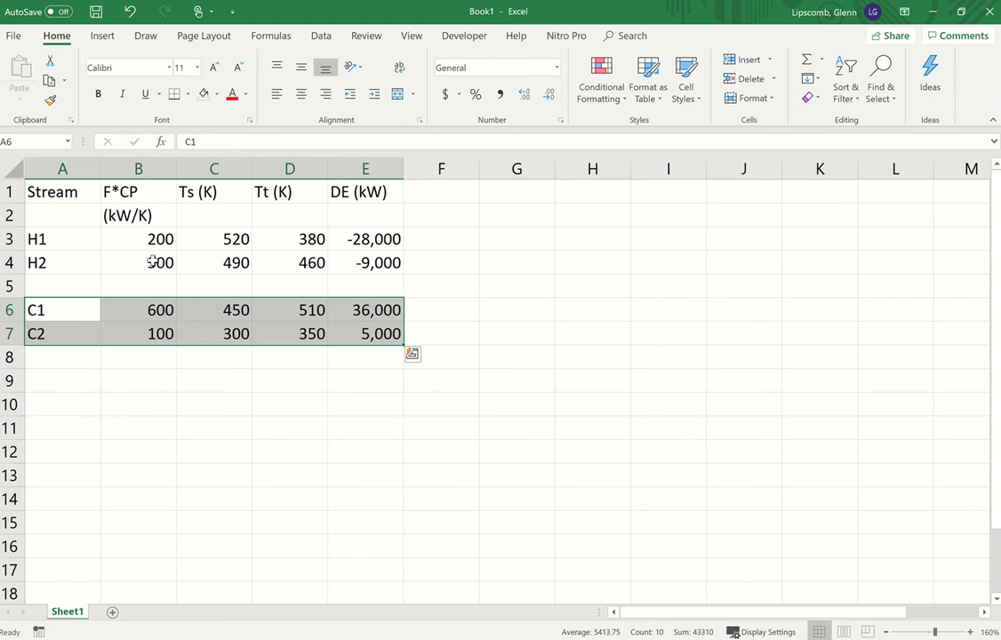
Label cell F2 Hs and enter the hot-stream temperatures 380, 460, 490 and 520 in G2:J2
{"action": "left_click", "coordinate": [418, 284]}
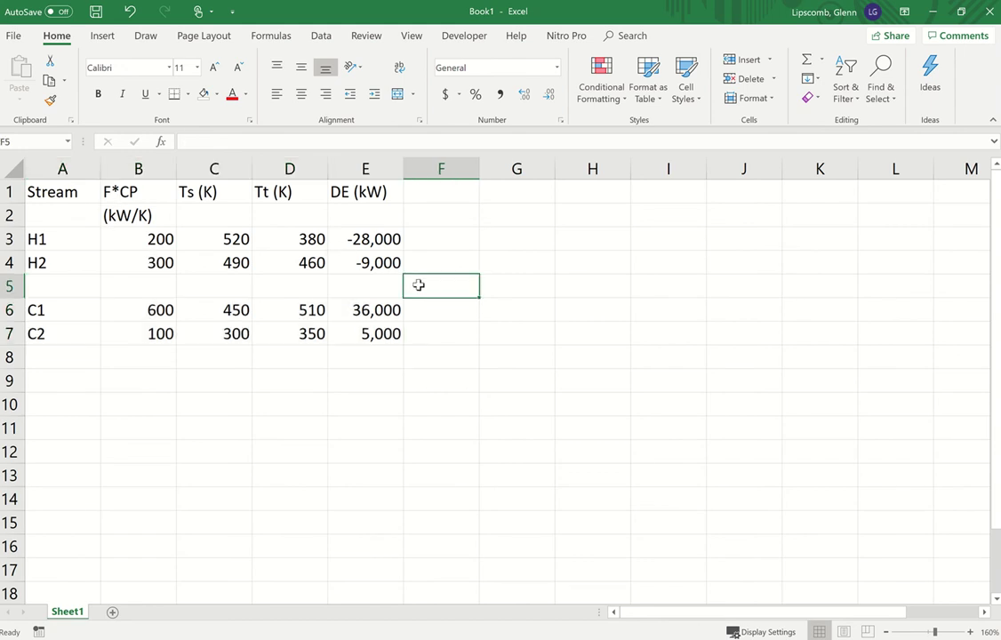
{"action": "left_click", "coordinate": [451, 211]}
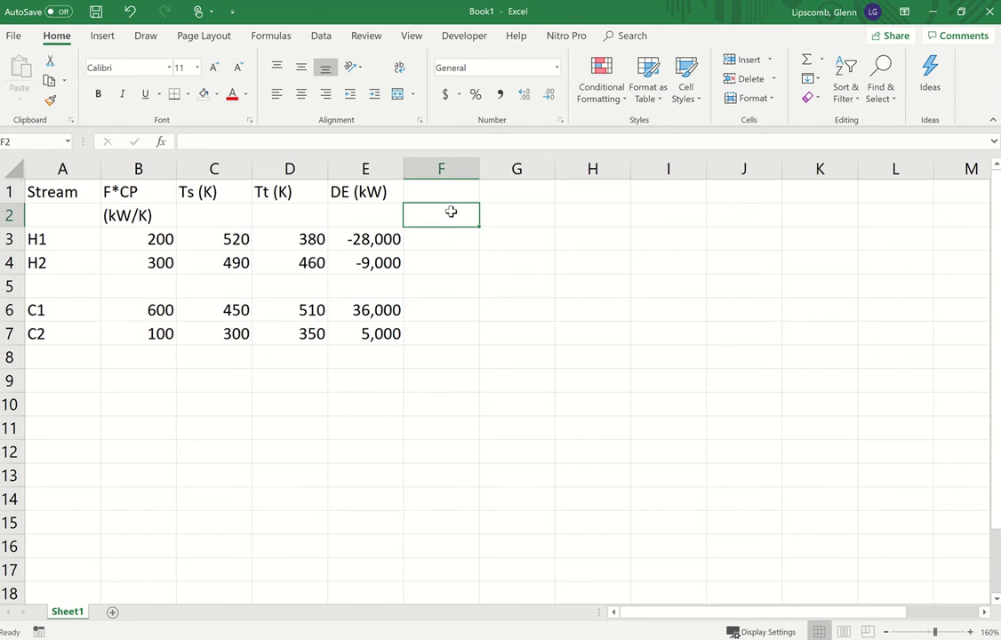
{"action": "type", "text": "Hs"}
{"action": "key", "text": "Tab"}
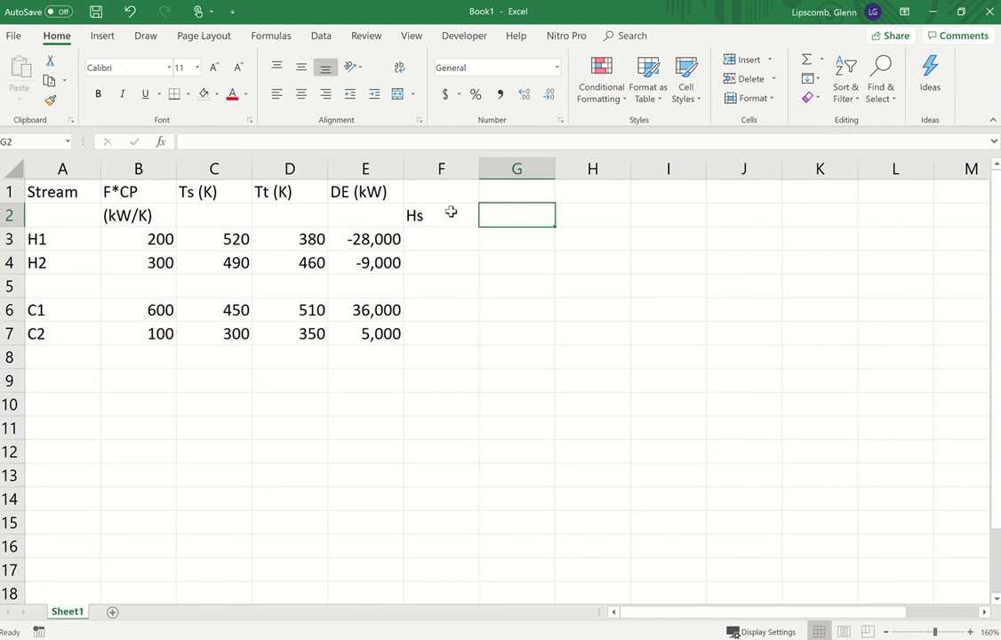
{"action": "type", "text": "380"}
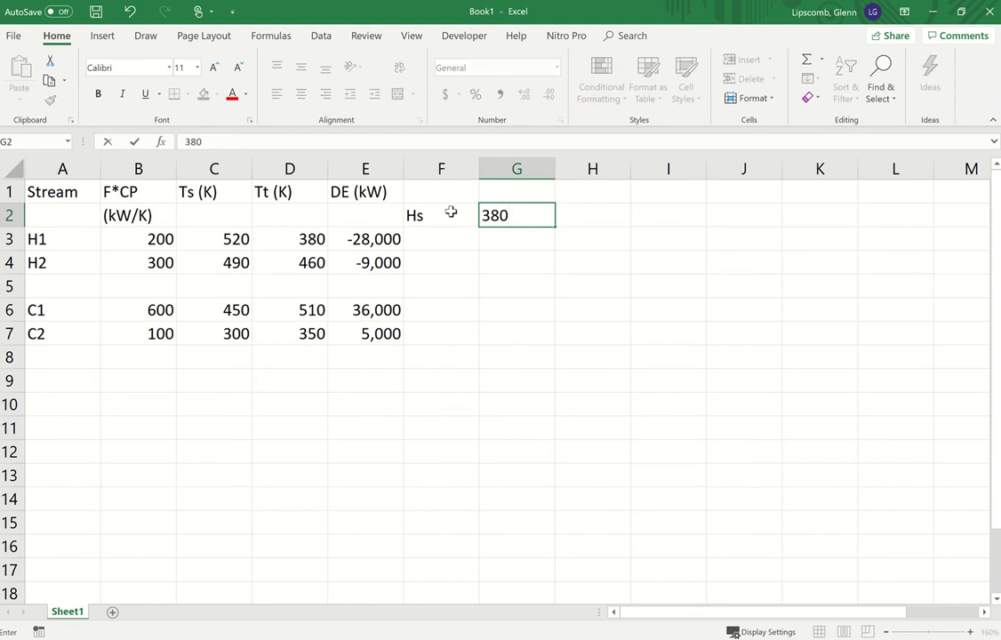
{"action": "key", "text": "Tab"}
{"action": "type", "text": "460"}
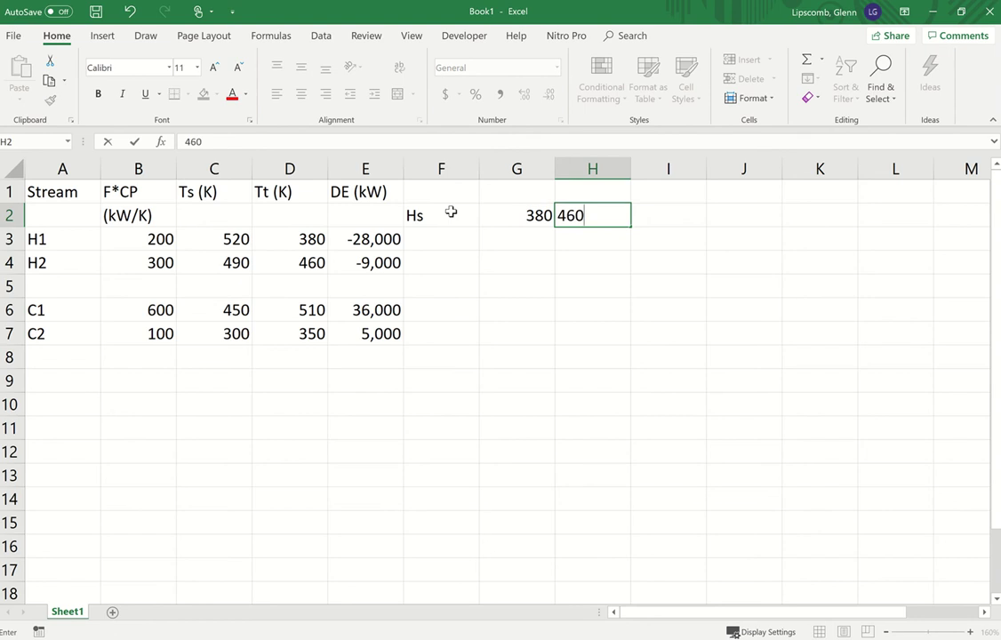
{"action": "key", "text": "Tab"}
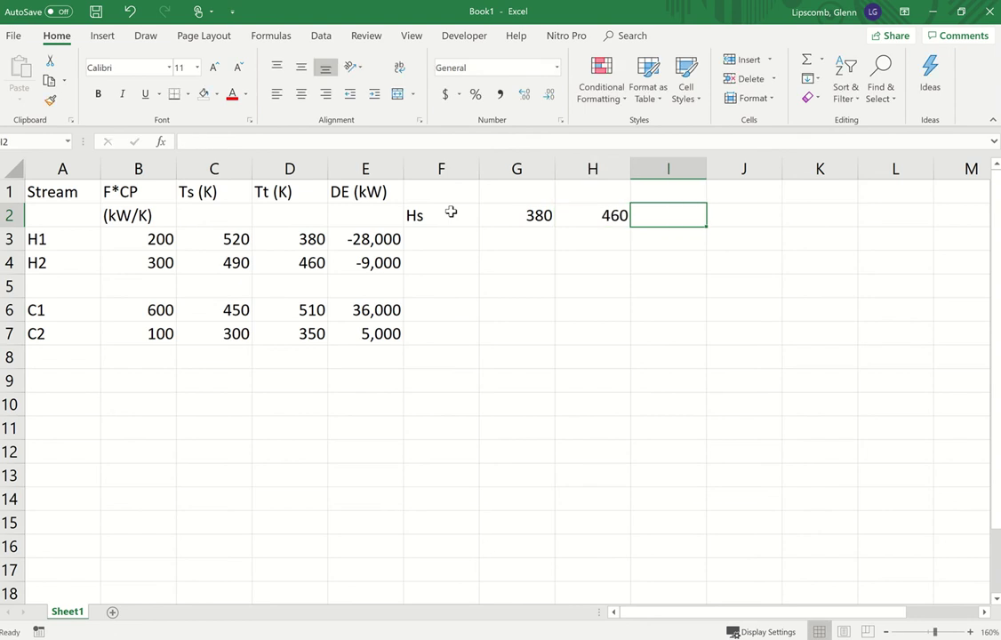
{"action": "type", "text": "490"}
{"action": "key", "text": "Tab"}
{"action": "type", "text": "520"}
{"action": "key", "text": "Down"}
Label cell F5 Cs and enter the cold-stream temperatures 300, 350, 450 and 510 in G5:J5
{"action": "key", "text": "Down"}
{"action": "key", "text": "Down"}
{"action": "key", "text": "Left"}
{"action": "key", "text": "Left"}
{"action": "key", "text": "Left"}
{"action": "key", "text": "Left"}
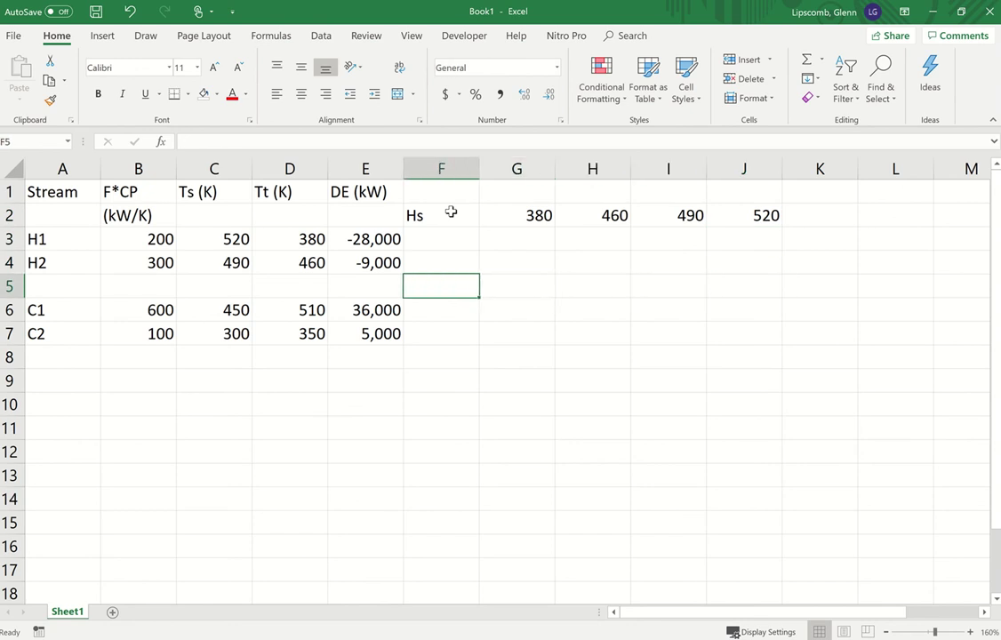
{"action": "left_click", "coordinate": [450, 211], "text": "shift"}
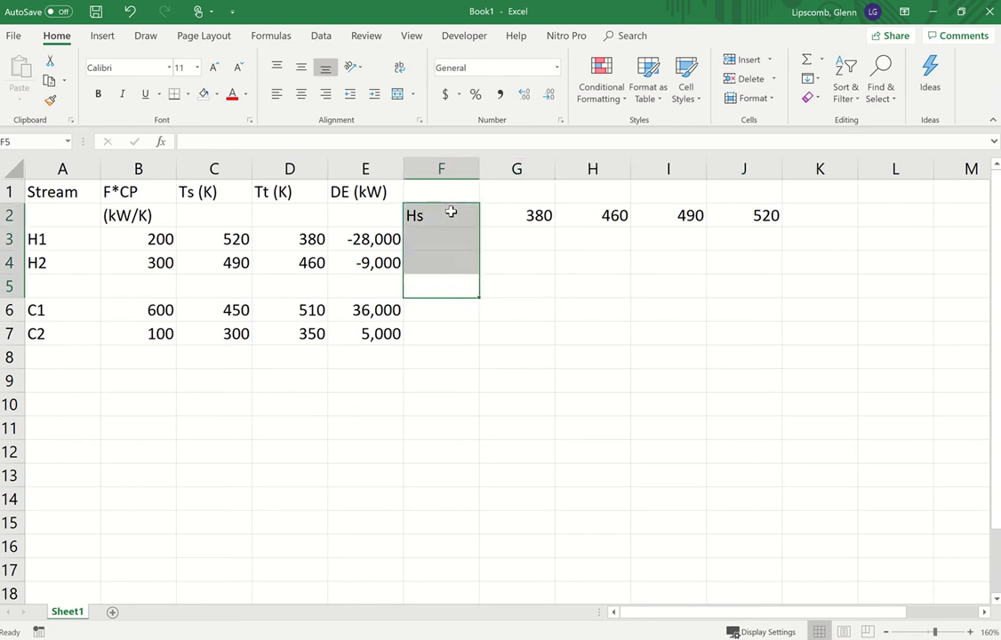
{"action": "key", "text": "shift+Down"}
{"action": "key", "text": "shift+Down"}
{"action": "key", "text": "shift+Down"}
{"action": "type", "text": "Cs"}
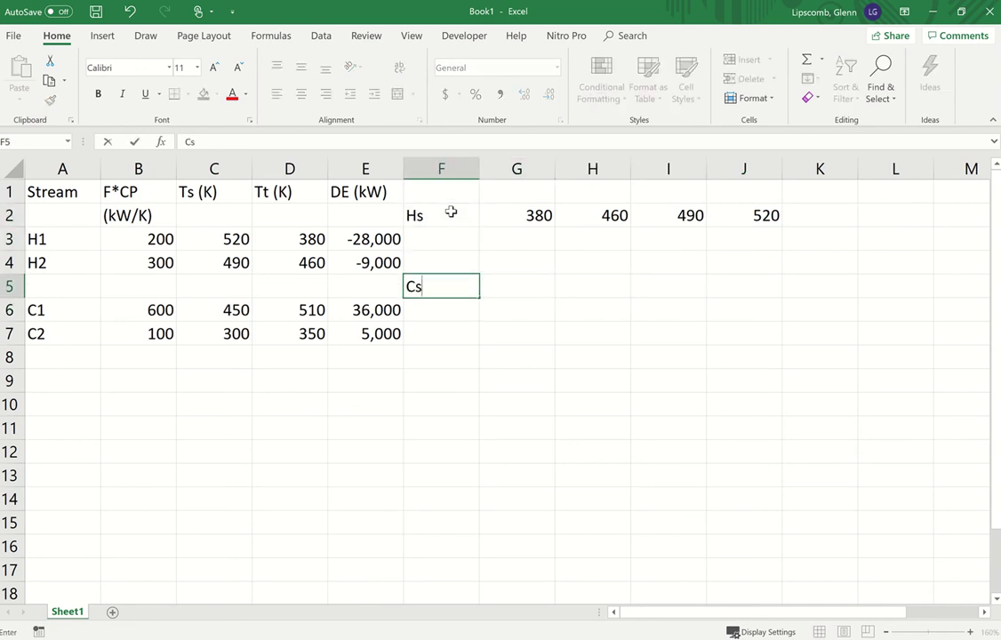
{"action": "key", "text": "Tab"}
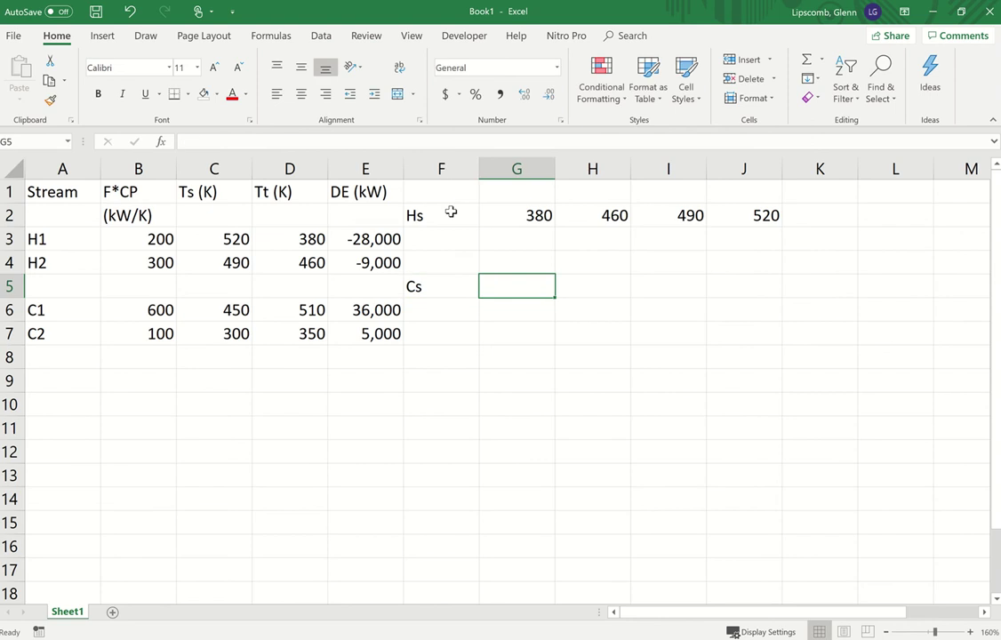
{"action": "type", "text": "300"}
{"action": "key", "text": "Tab"}
{"action": "type", "text": "350"}
{"action": "key", "text": "Tab"}
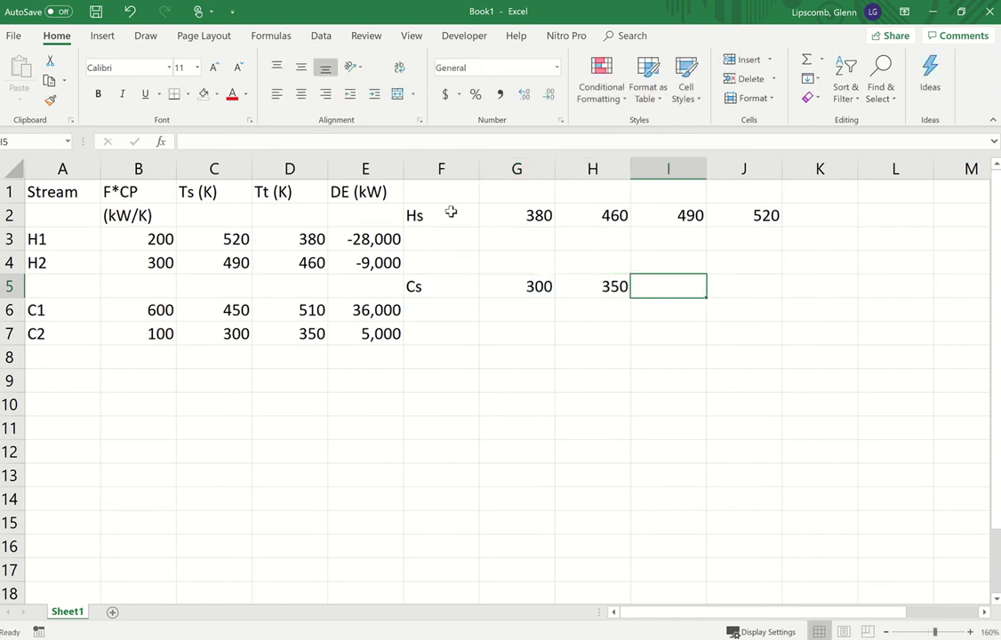
{"action": "type", "text": "450"}
{"action": "key", "text": "Tab"}
{"action": "type", "text": "510"}
{"action": "key", "text": "Up"}
Examine the consecutive temperature intervals between the hot-stream values in G2:J2
{"action": "key", "text": "Up"}
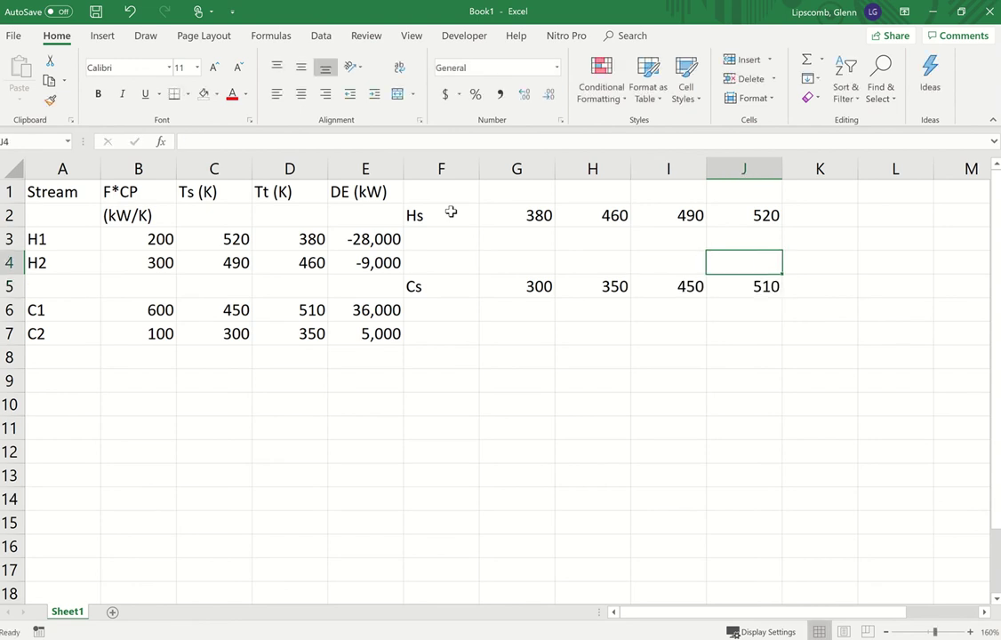
{"action": "key", "text": "Left"}
{"action": "key", "text": "Left"}
{"action": "key", "text": "Left"}
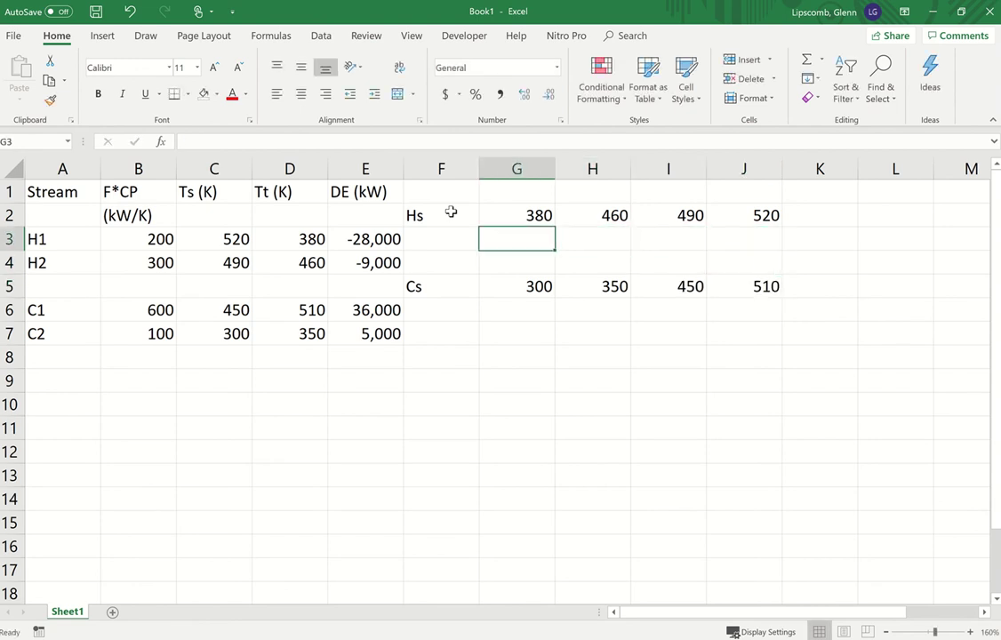
{"action": "key", "text": "Up"}
{"action": "key", "text": "Down"}
{"action": "key", "text": "Down"}
{"action": "key", "text": "Up"}
{"action": "key", "text": "Up"}
{"action": "key", "text": "Right"}
{"action": "key", "text": "Left"}
{"action": "key", "text": "Right"}
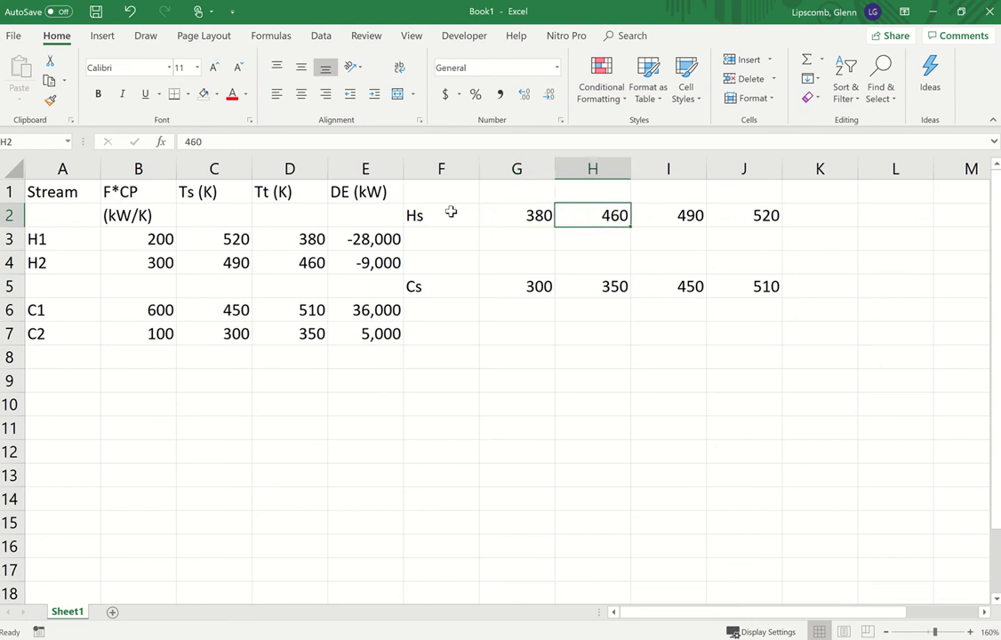
{"action": "key", "text": "Right"}
{"action": "key", "text": "Right"}
{"action": "key", "text": "Left"}
{"action": "key", "text": "Left"}
{"action": "key", "text": "Left"}
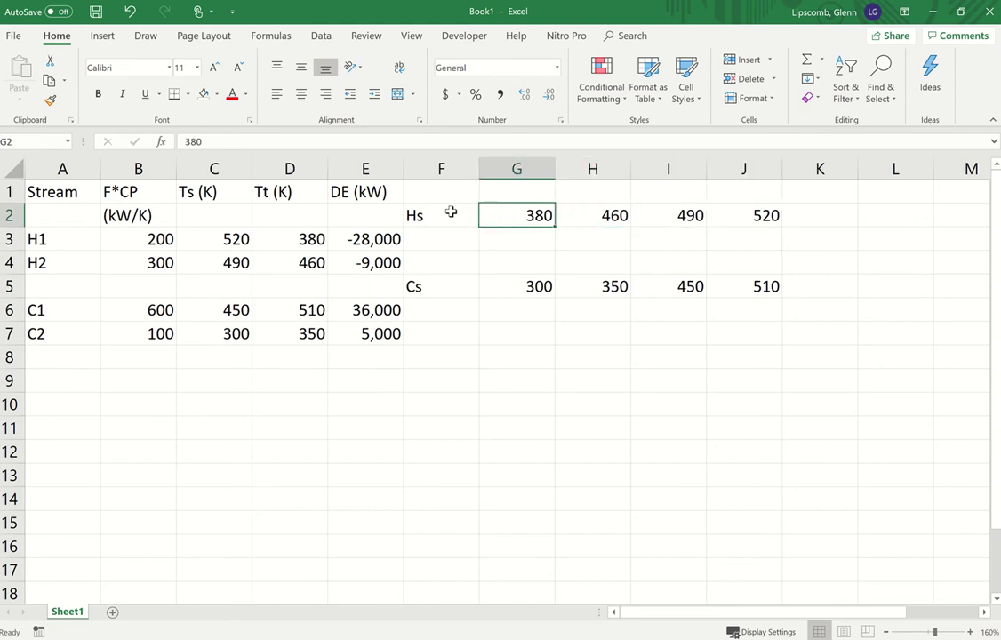
{"action": "key", "text": "shift+Right"}
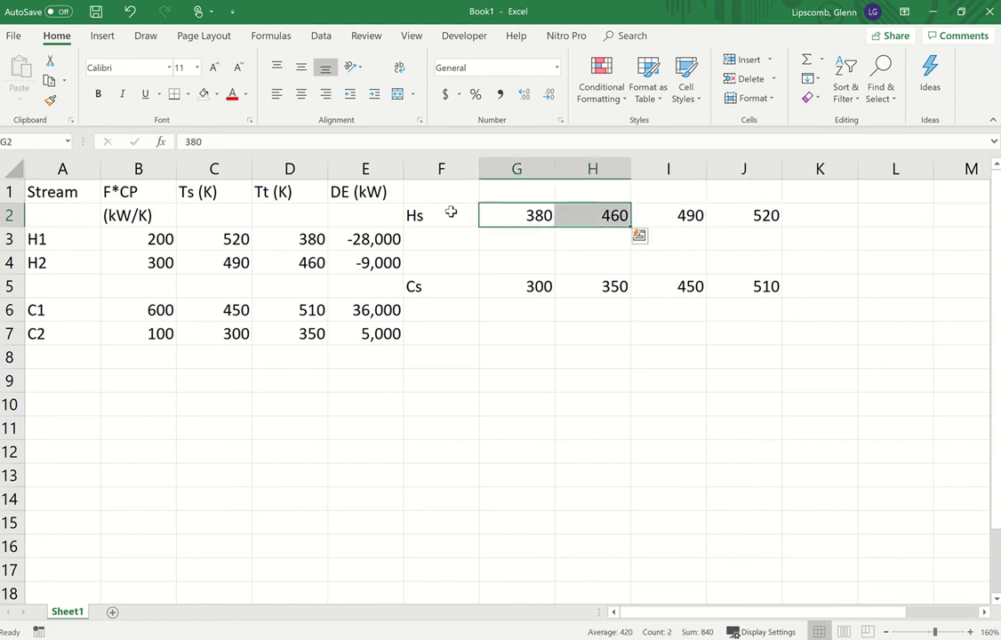
{"action": "key", "text": "Right"}
{"action": "key", "text": "shift+Right"}
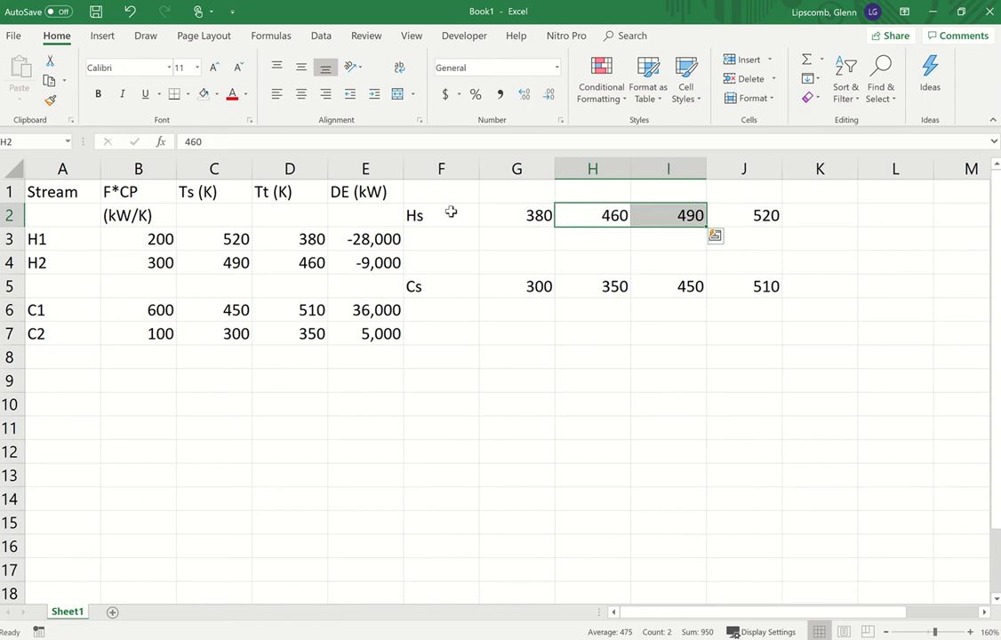
{"action": "key", "text": "Right"}
{"action": "key", "text": "shift+Right"}
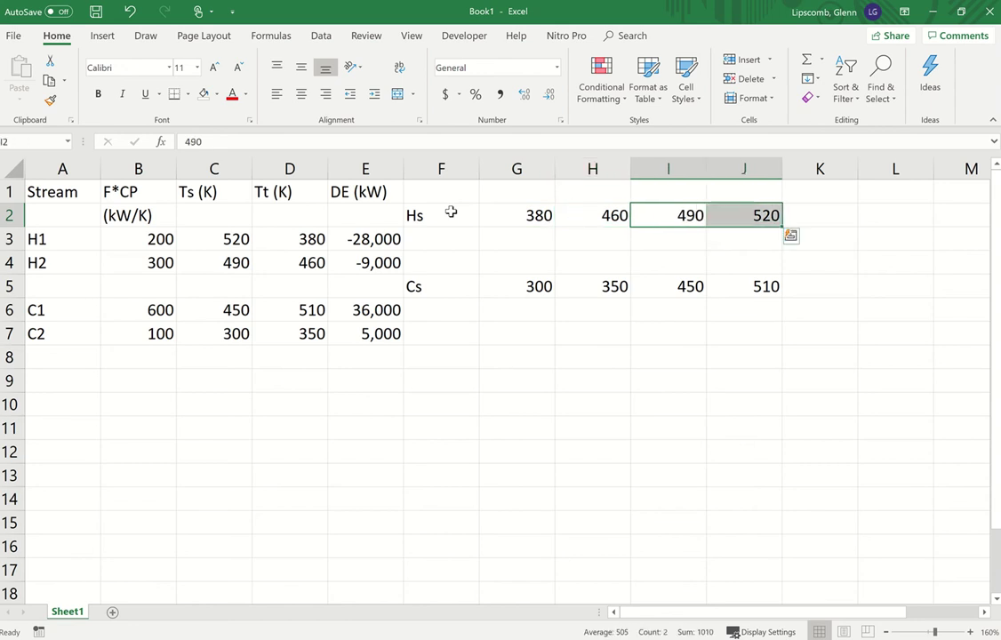
Begin an IF formula in H3 with a nested AND function as its logical test
{"action": "key", "text": "Left"}
{"action": "key", "text": "Left"}
{"action": "key", "text": "Right"}
{"action": "key", "text": "Down"}
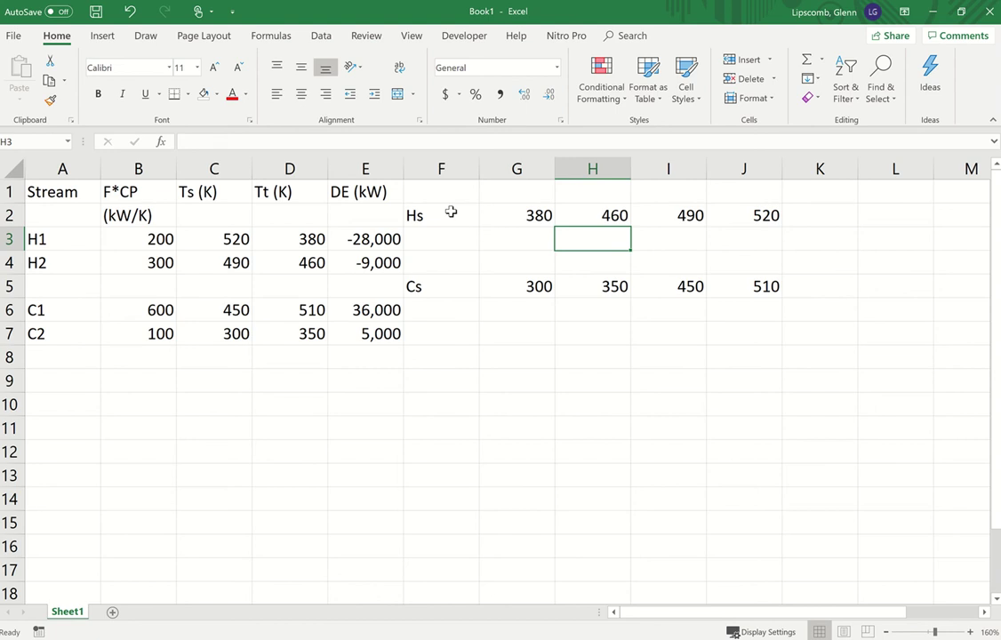
{"action": "type", "text": "="}
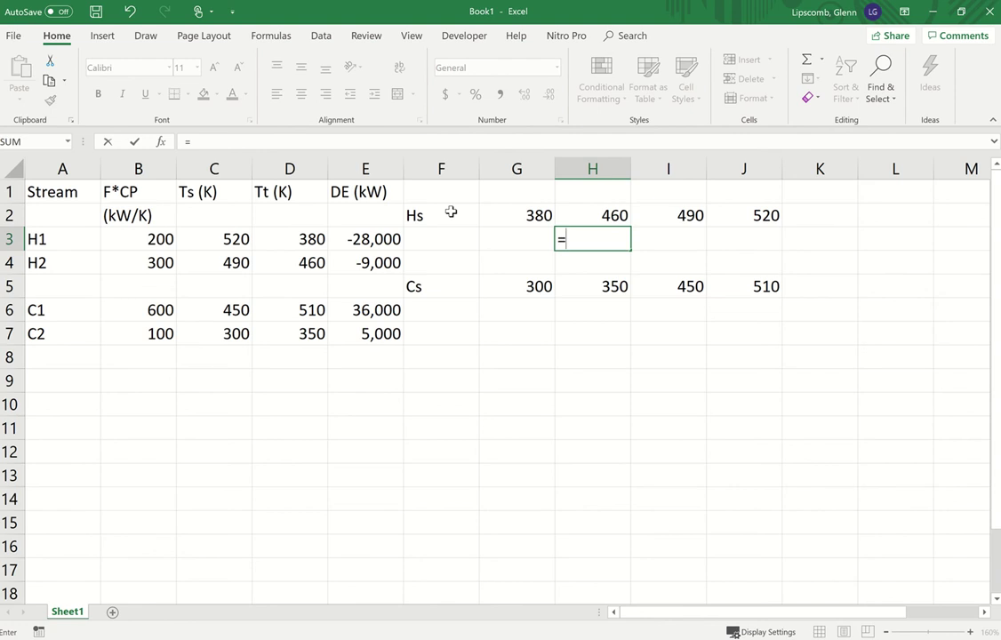
{"action": "type", "text": "if"}
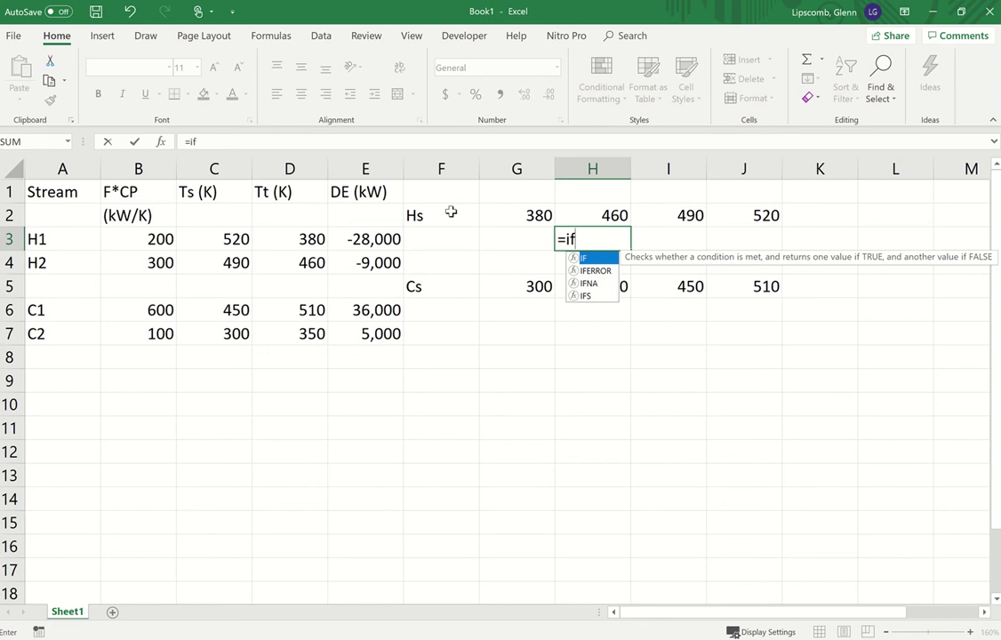
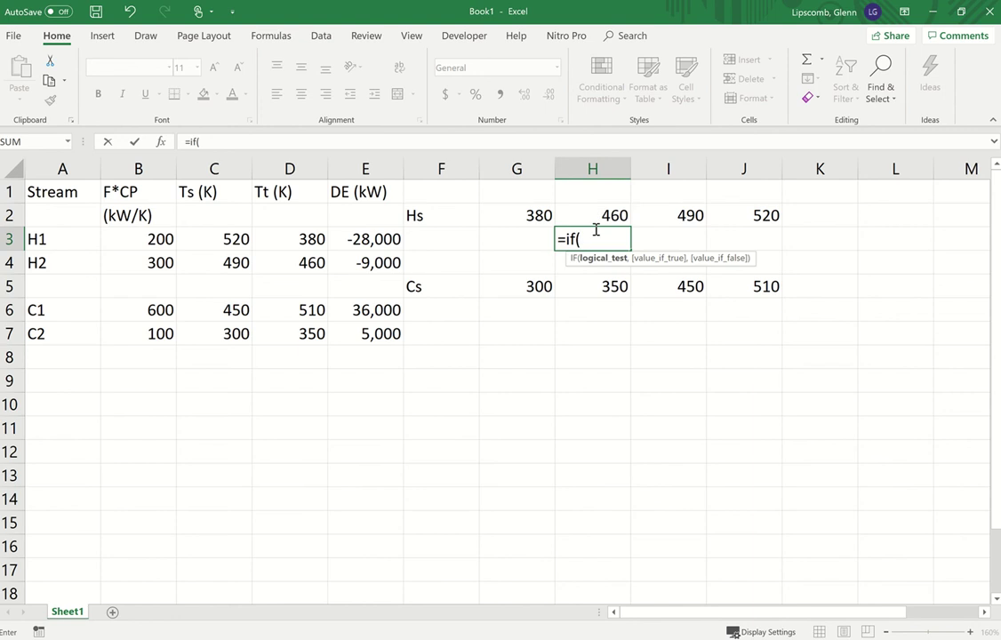
{"action": "left_click", "coordinate": [593, 239]}
{"action": "type", "text": "and"}
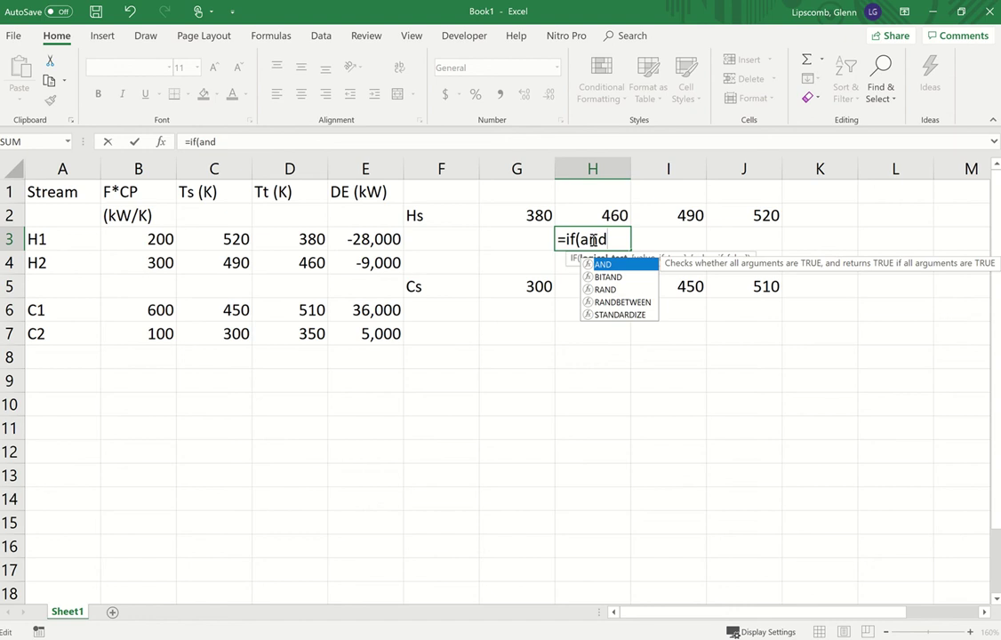
{"action": "type", "text": "("}
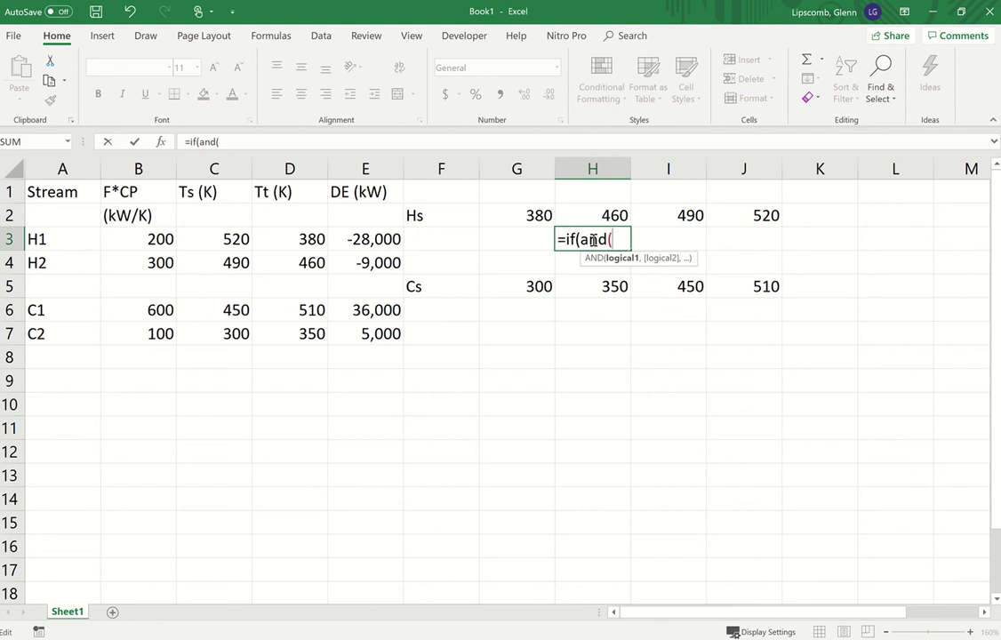
Give the AND test in H3 the conditions d3<=g2 and c3>=h2, and close its parenthesis
{"action": "type", "text": "d3"}
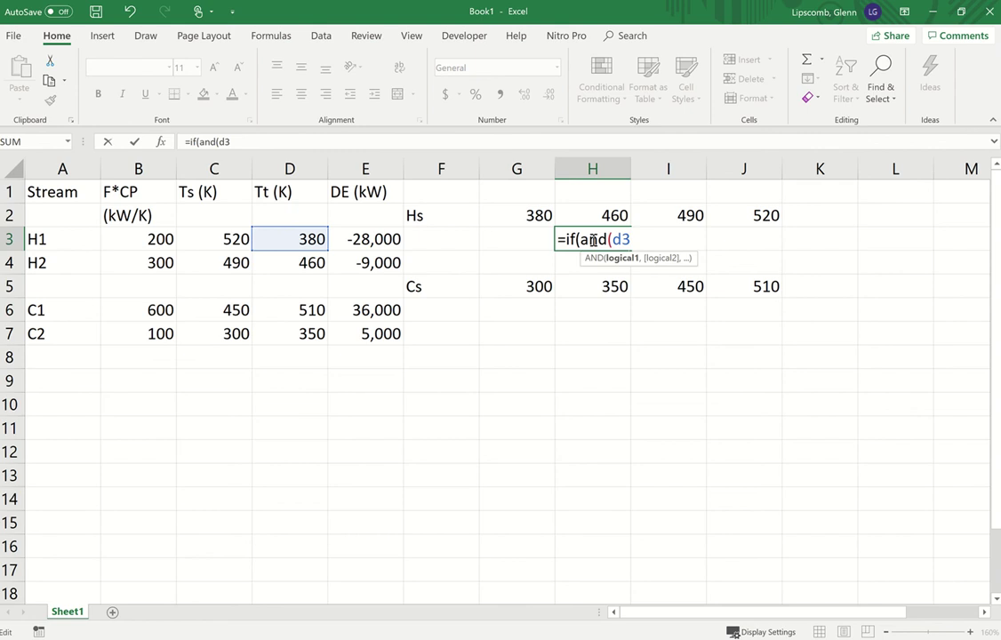
{"action": "type", "text": "<=g3"}
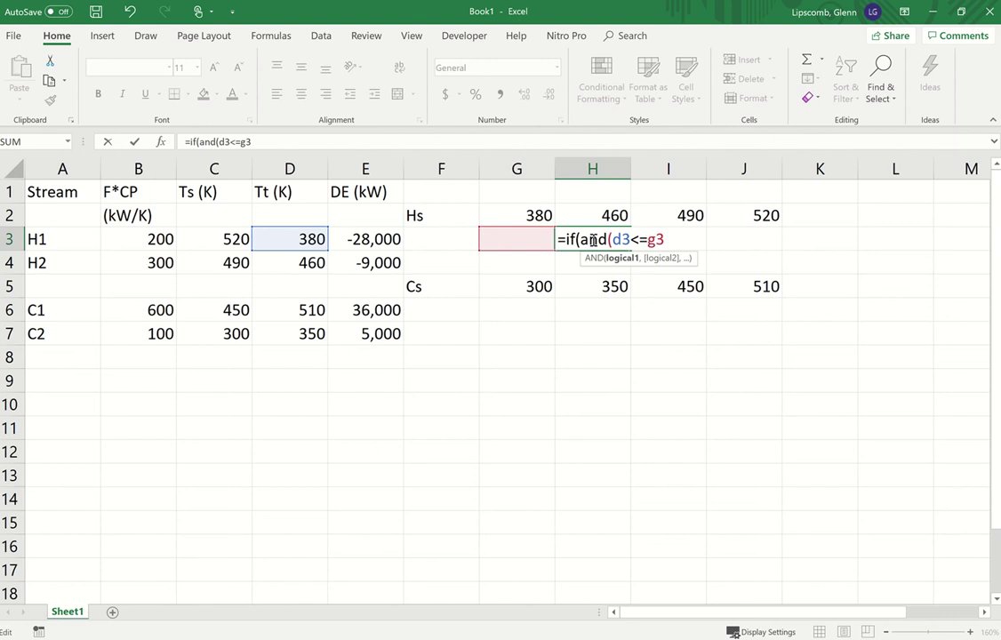
{"action": "type", "text": ","}
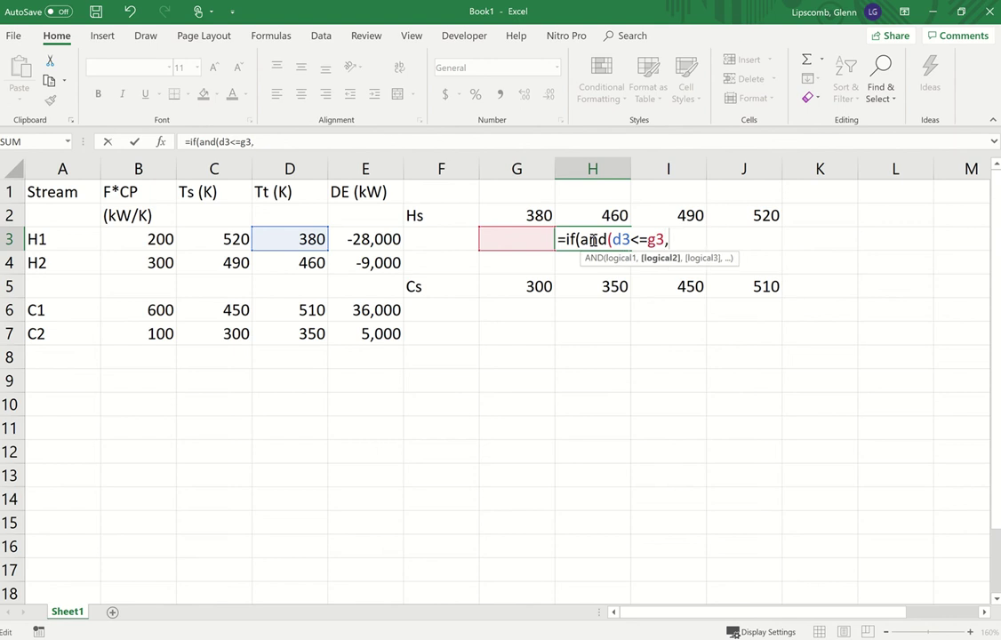
{"action": "type", "text": "c3"}
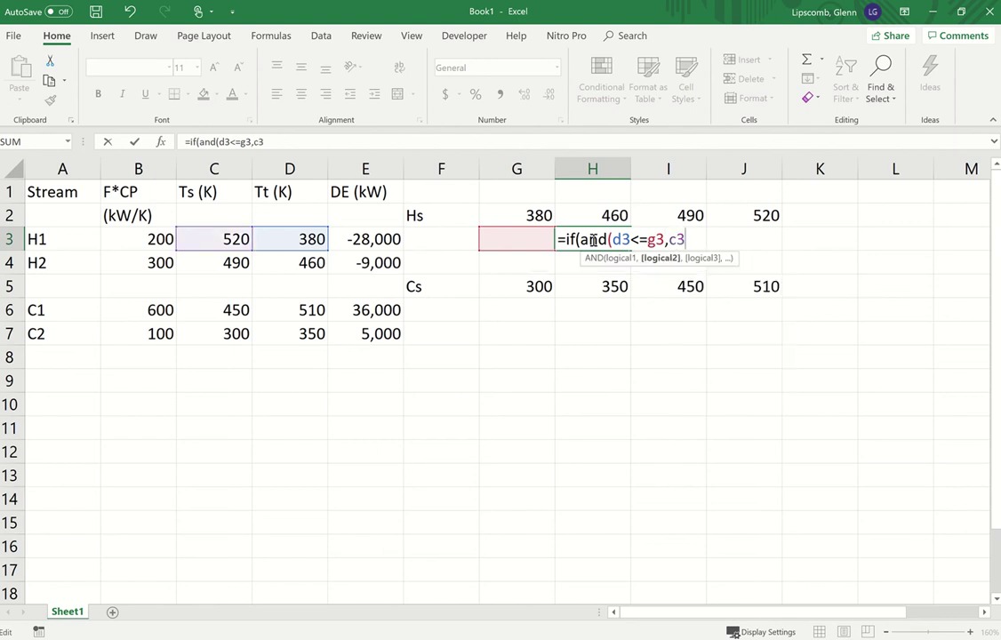
{"action": "type", "text": ">=h2"}
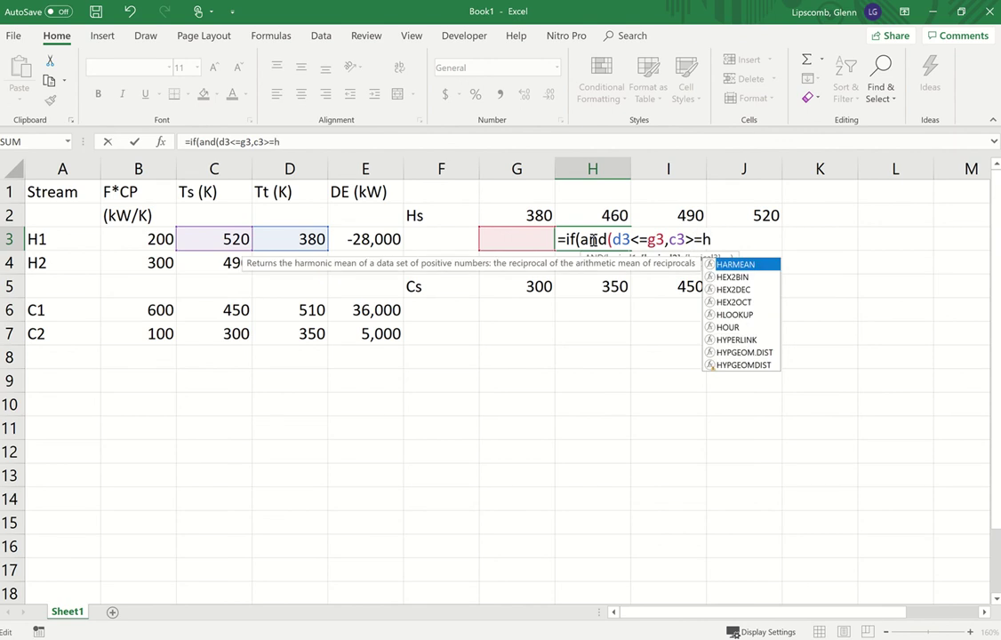
{"action": "left_click", "coordinate": [657, 239]}
{"action": "key", "text": "Delete"}
{"action": "type", "text": "2"}
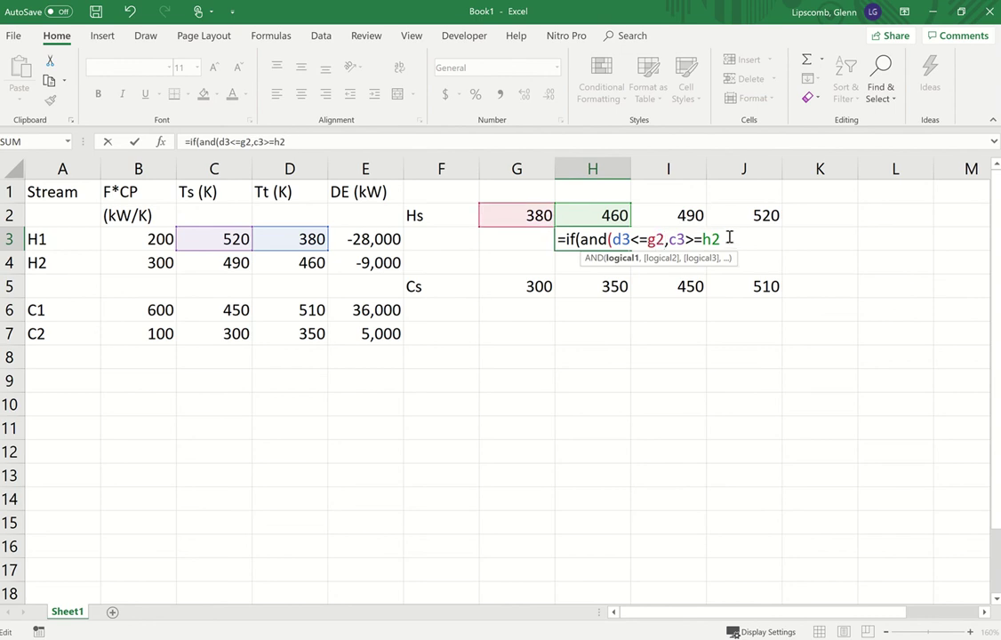
{"action": "left_click", "coordinate": [725, 239]}
{"action": "type", "text": ")"}
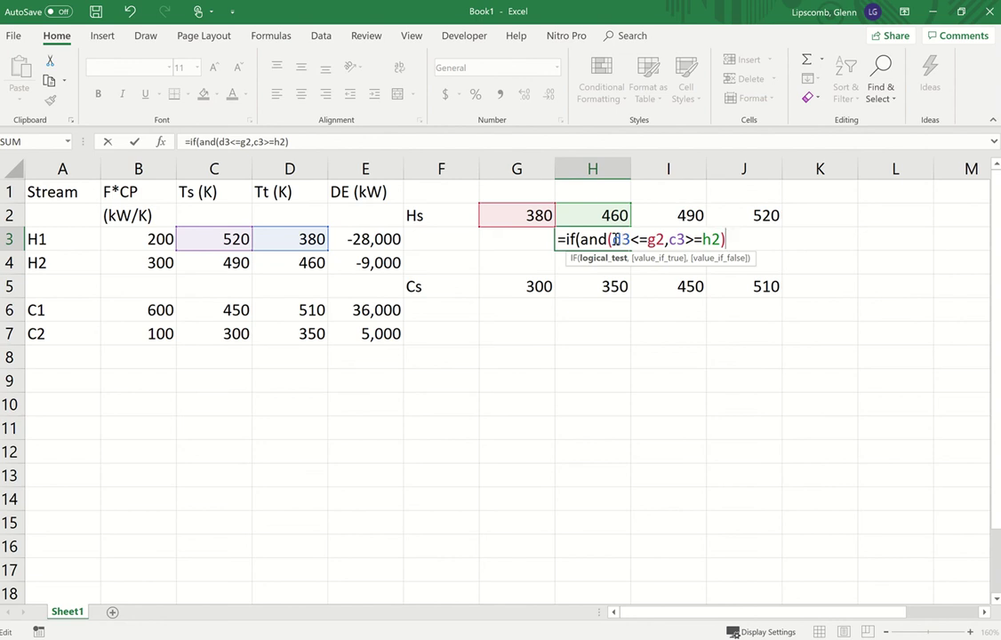
Make the stream temperature references in the H3 formula column-absolute as $d3 and $c3
{"action": "right_click", "coordinate": [619, 239]}
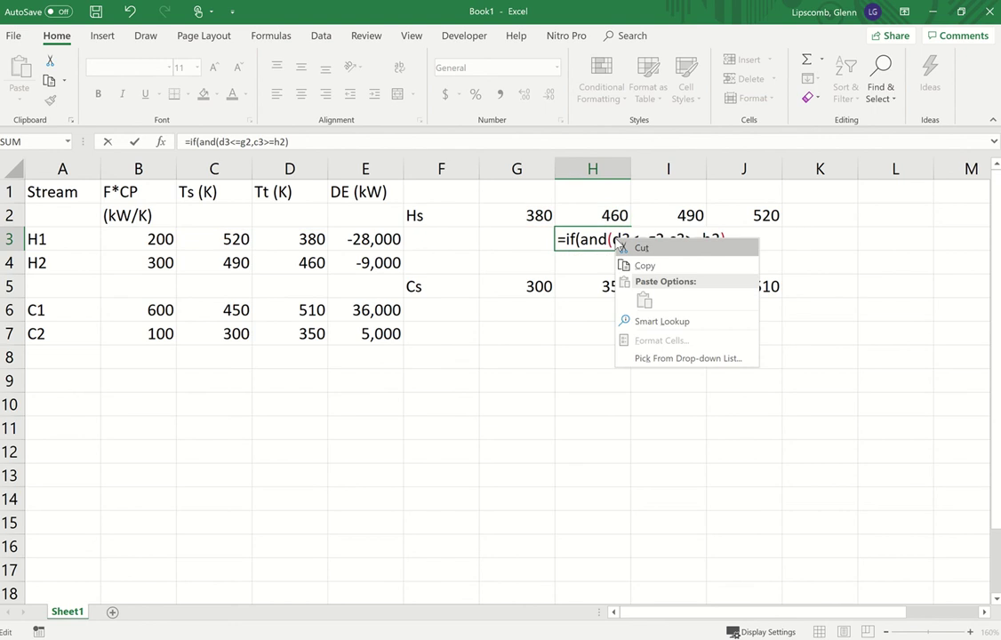
{"action": "key", "text": "Escape"}
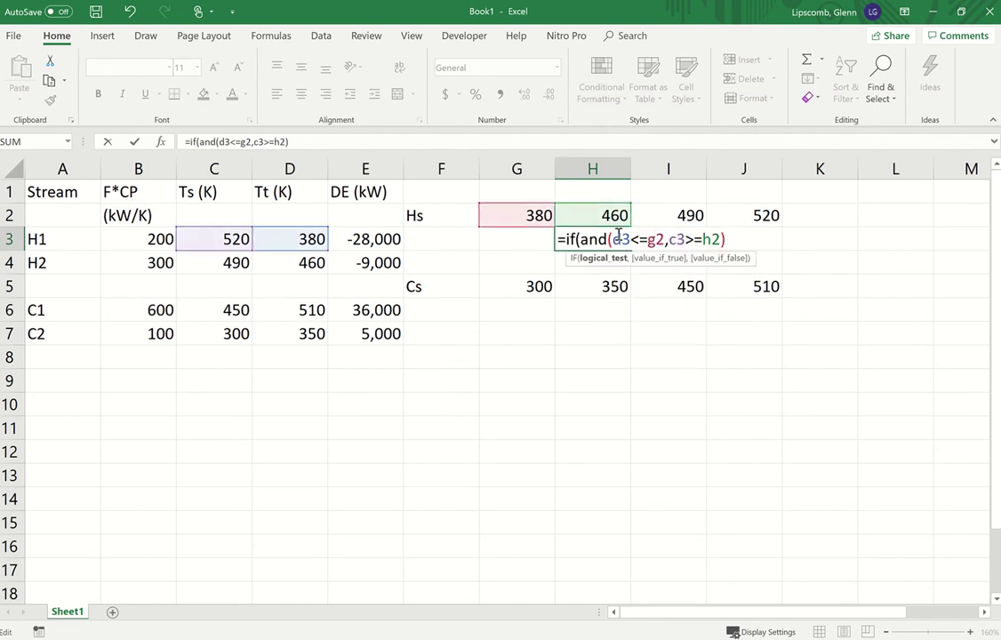
{"action": "left_click", "coordinate": [619, 239]}
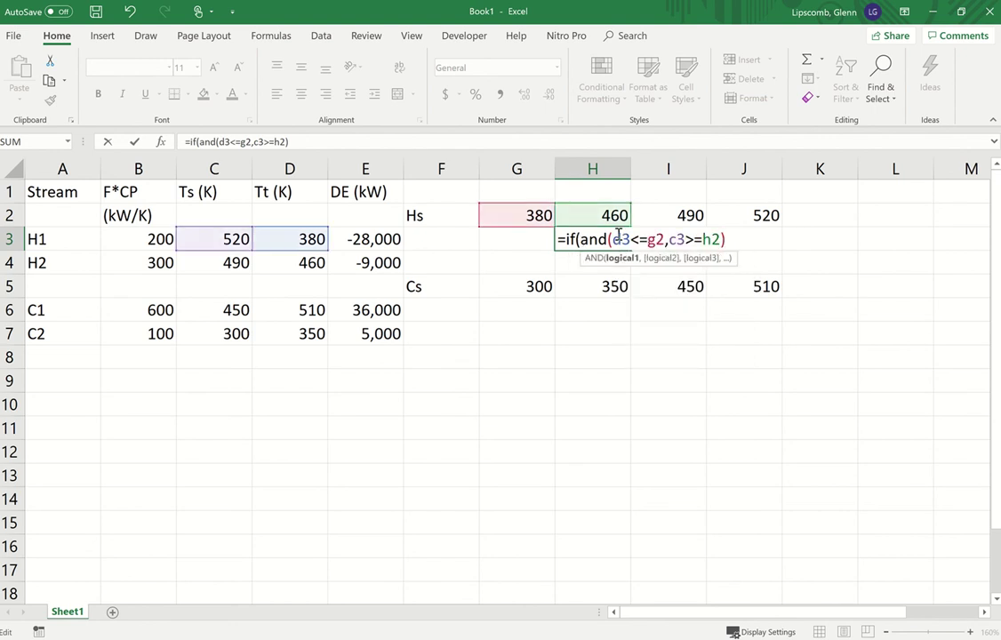
{"action": "type", "text": "$"}
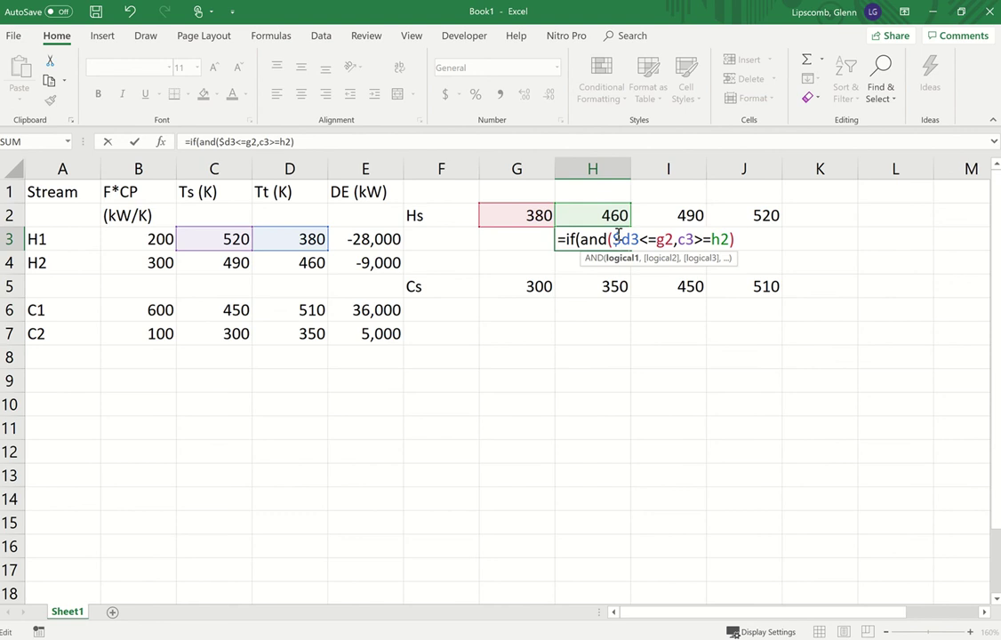
{"action": "left_click", "coordinate": [683, 239]}
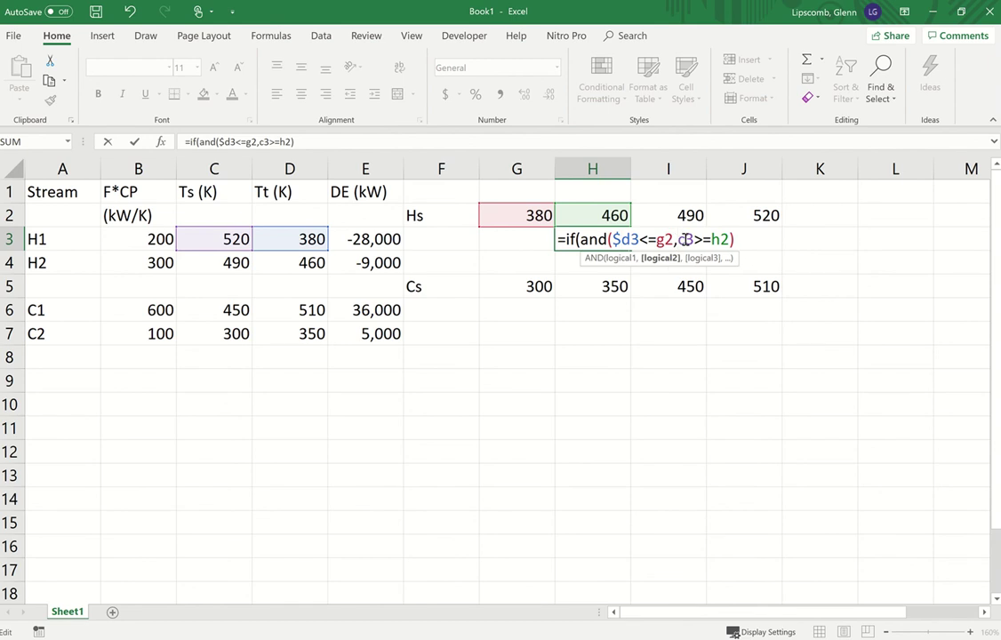
{"action": "type", "text": "$"}
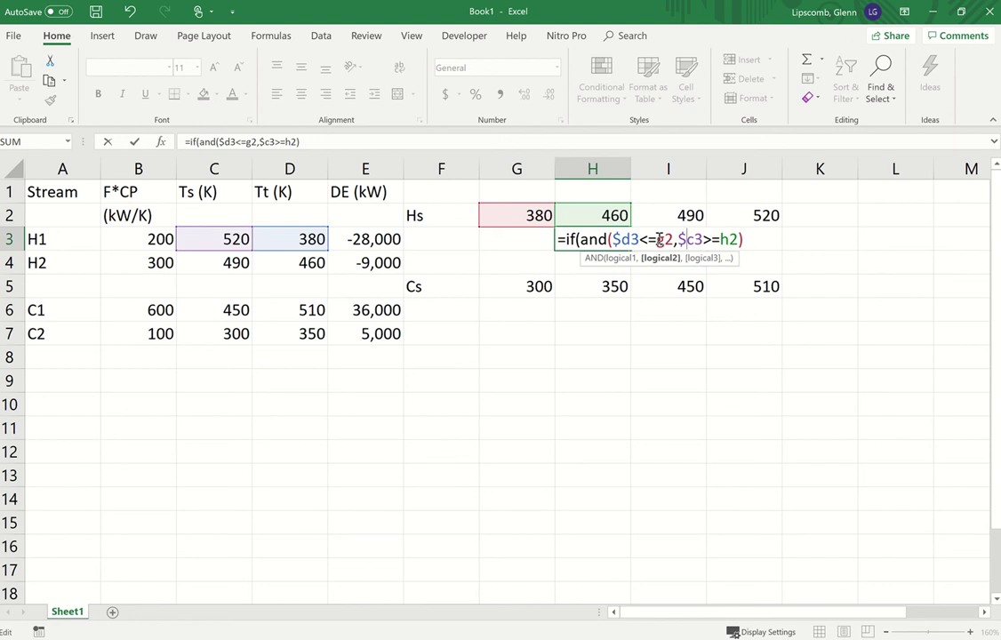
{"action": "right_click", "coordinate": [659, 239]}
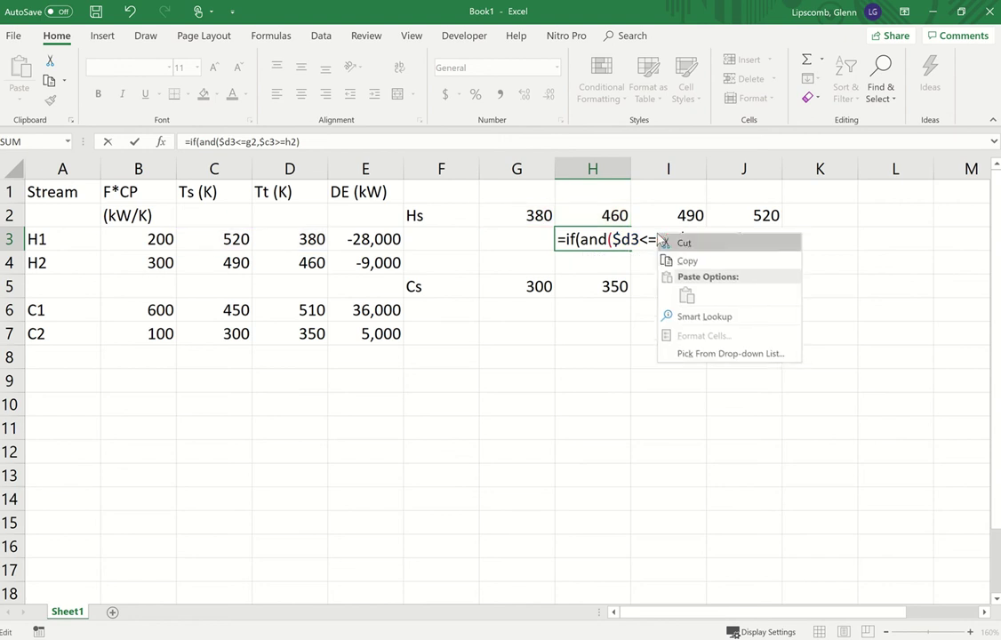
{"action": "key", "text": "Escape"}
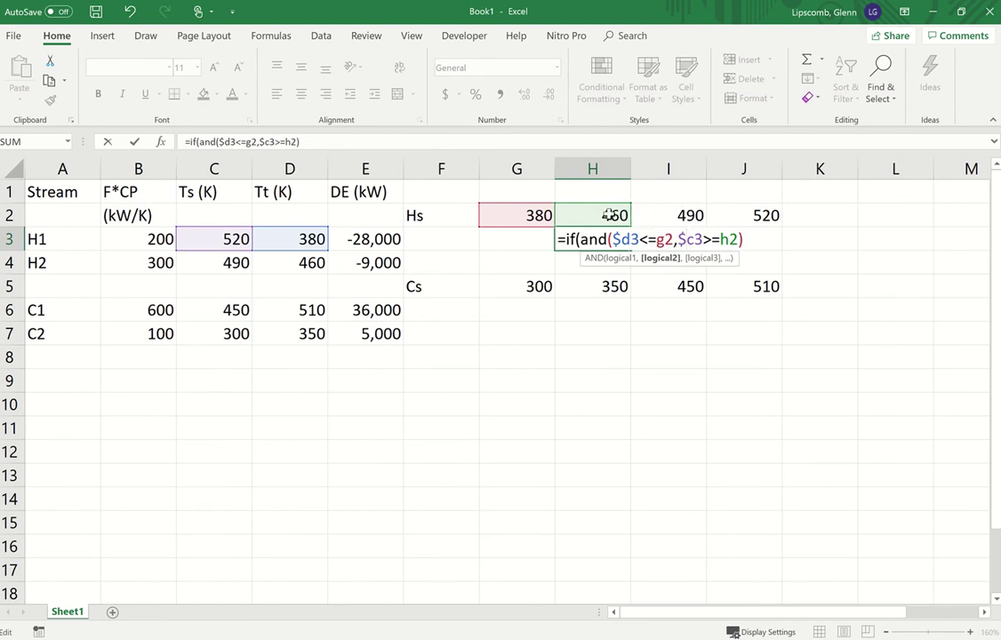
Complete the H3 formula so it returns 1 when the AND test is true and 0 otherwise
{"action": "right_click", "coordinate": [760, 237]}
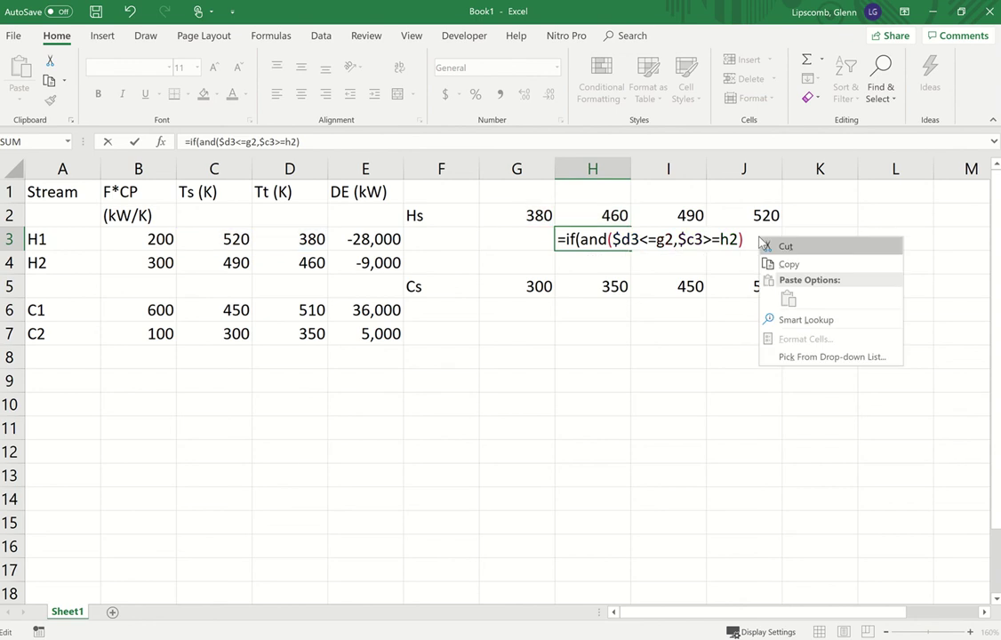
{"action": "left_click", "coordinate": [727, 238]}
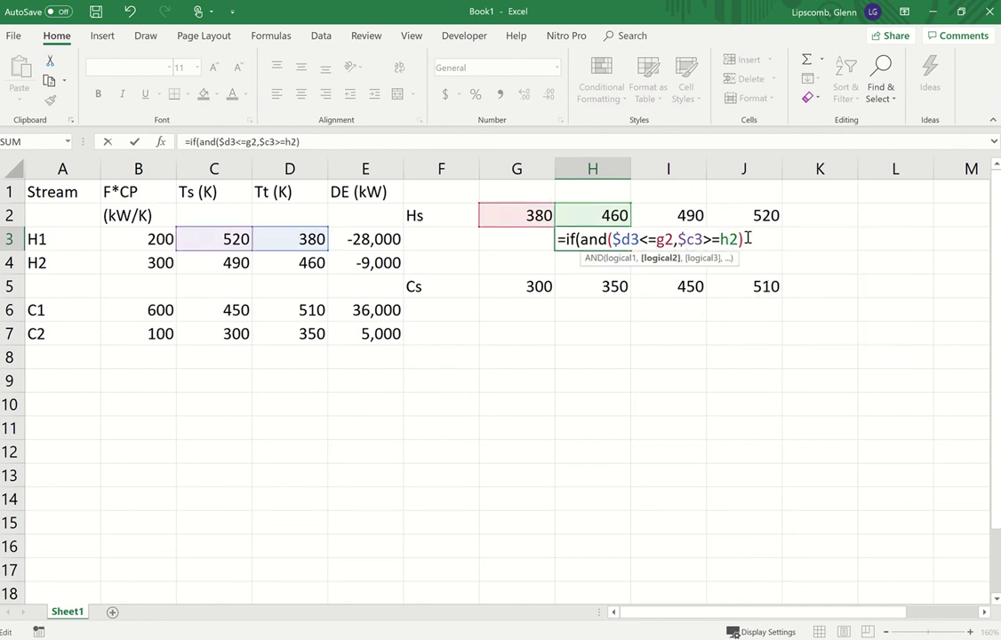
{"action": "left_click", "coordinate": [748, 238]}
{"action": "type", "text": ",1,"}
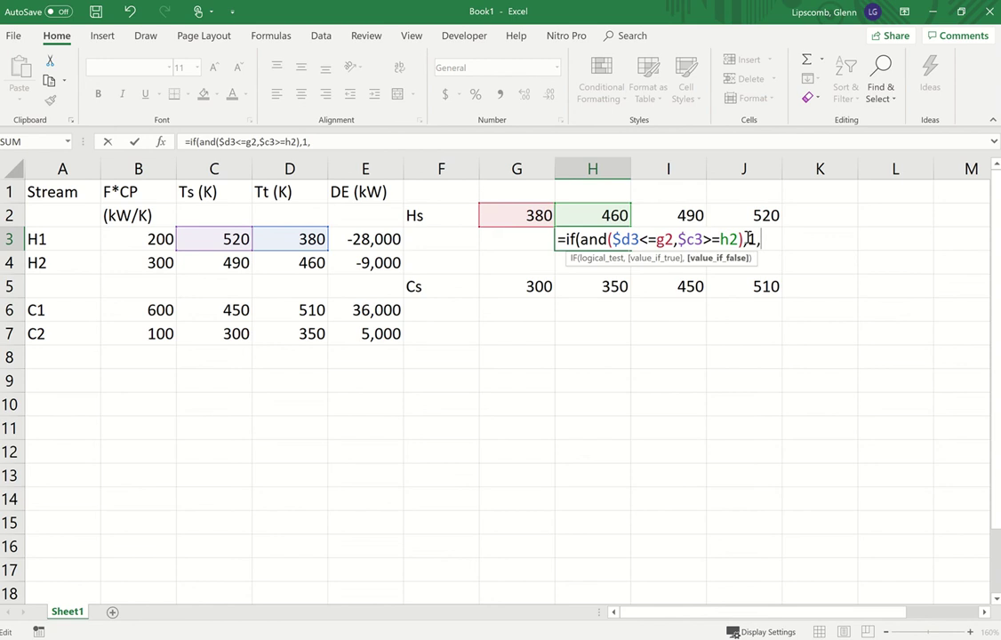
{"action": "type", "text": "0)"}
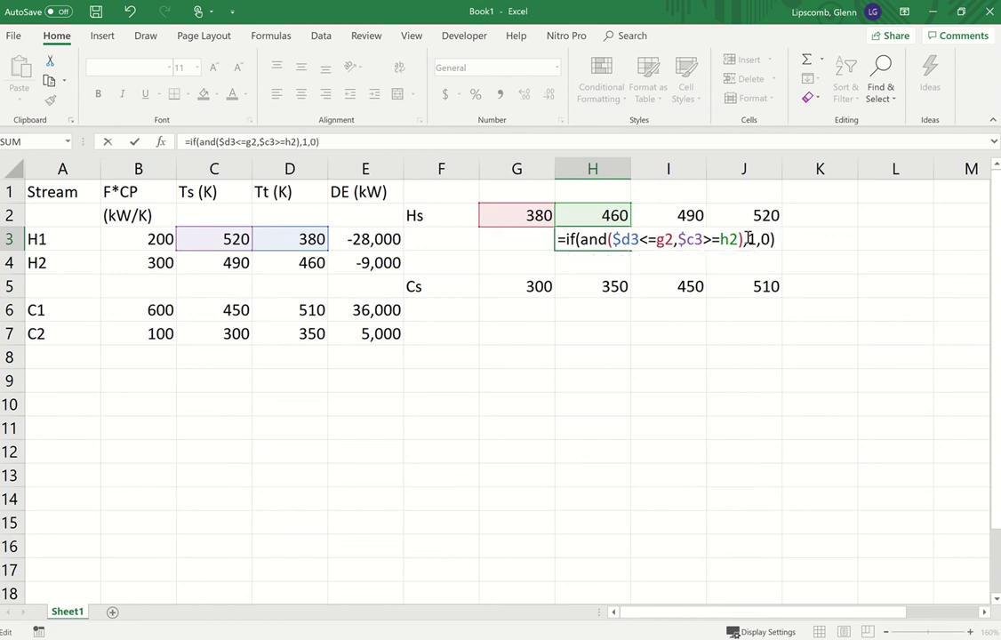
{"action": "key", "text": "Return"}
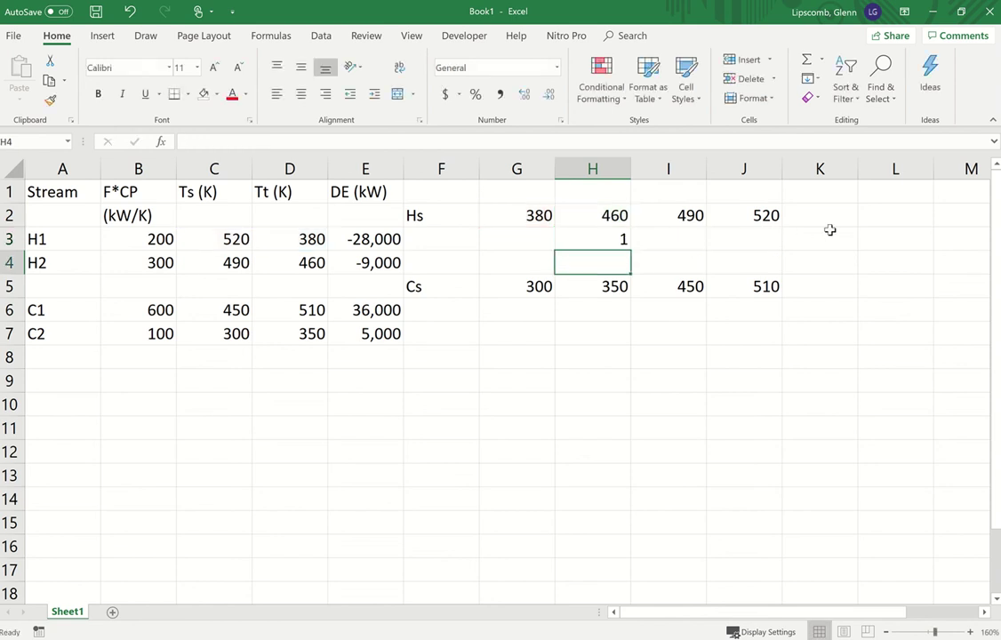
Fill the IF formula from H3 across to J3 for the remaining hot-stream intervals
{"action": "left_click", "coordinate": [618, 234]}
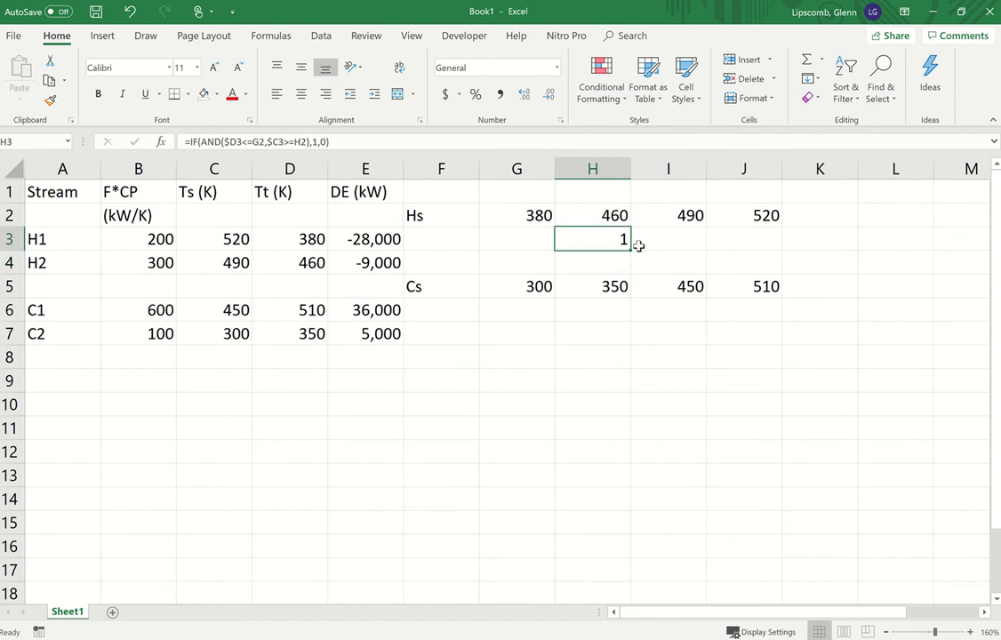
{"action": "left_click_drag", "start_coordinate": [630, 250], "coordinate": [755, 248]}
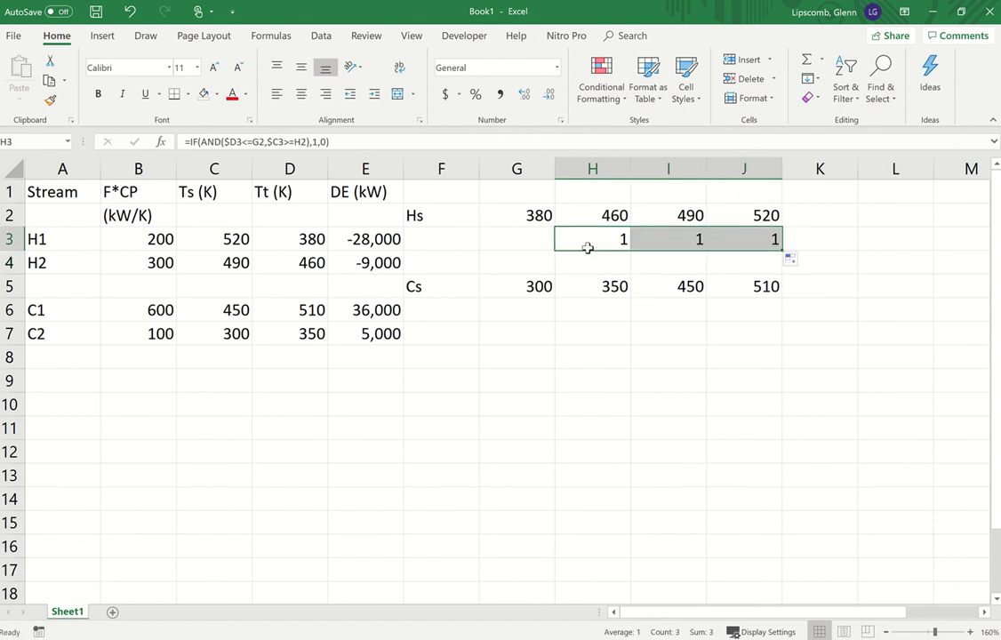
{"action": "right_click", "coordinate": [613, 220]}
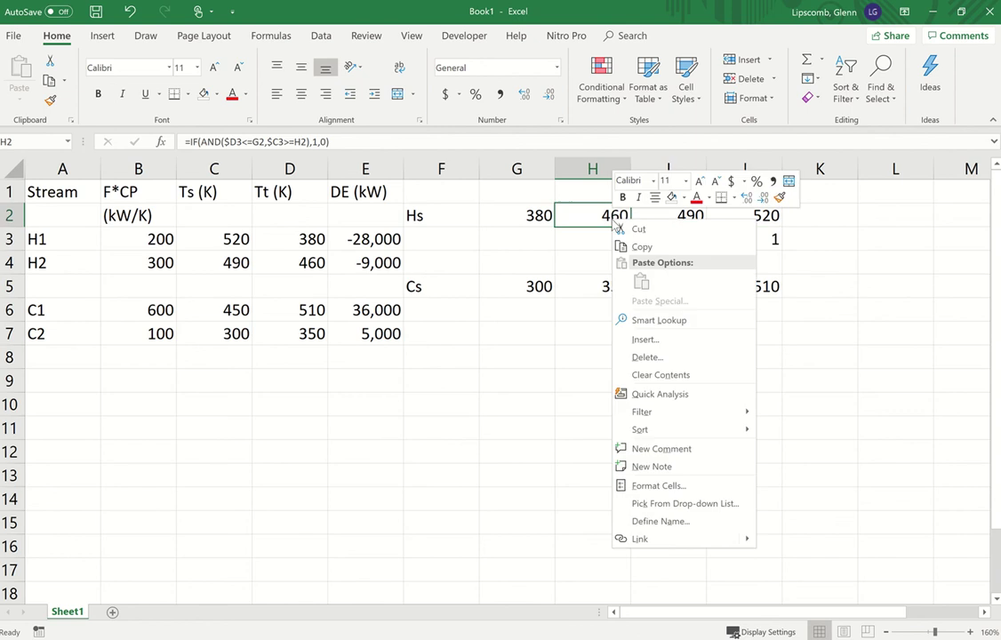
{"action": "key", "text": "Escape"}
Check each consecutive temperature interval in G2:J2 against the H1 results in row 3, ending with the formula in J3
{"action": "left_click", "coordinate": [528, 209]}
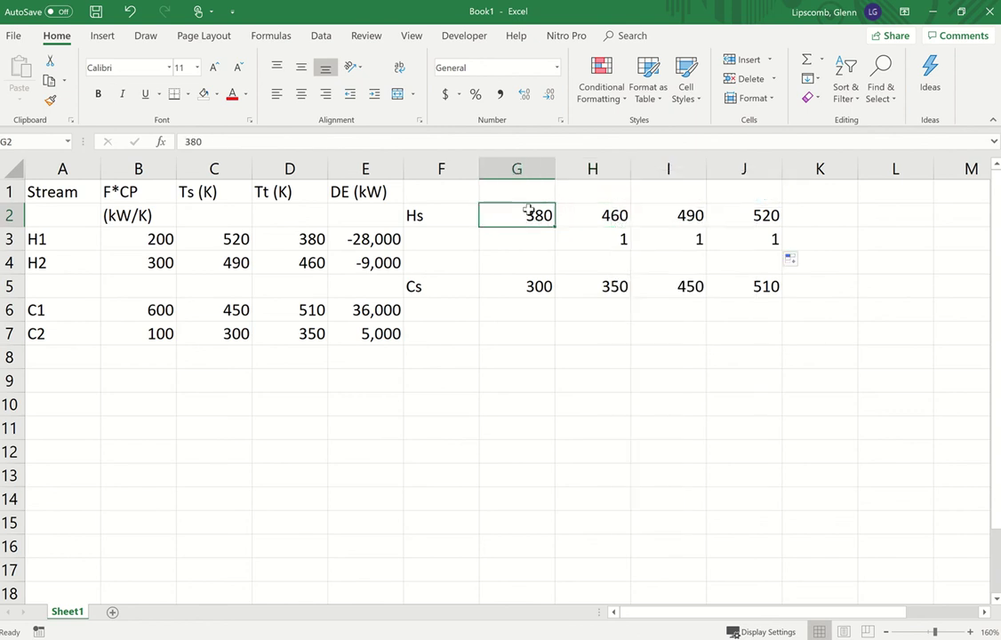
{"action": "key", "text": "shift+Right"}
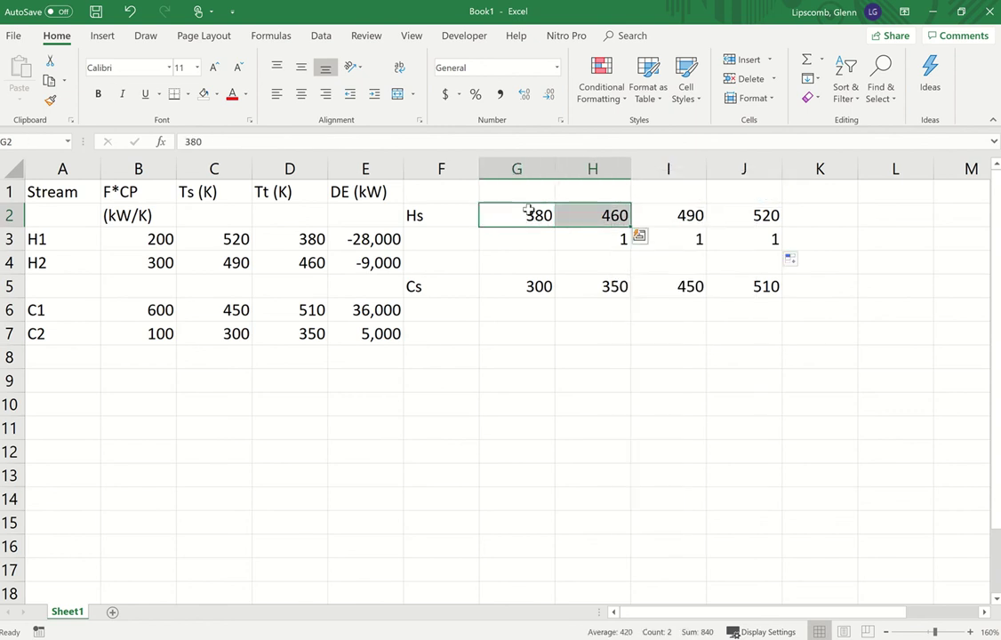
{"action": "key", "text": "Right"}
{"action": "key", "text": "shift+Right"}
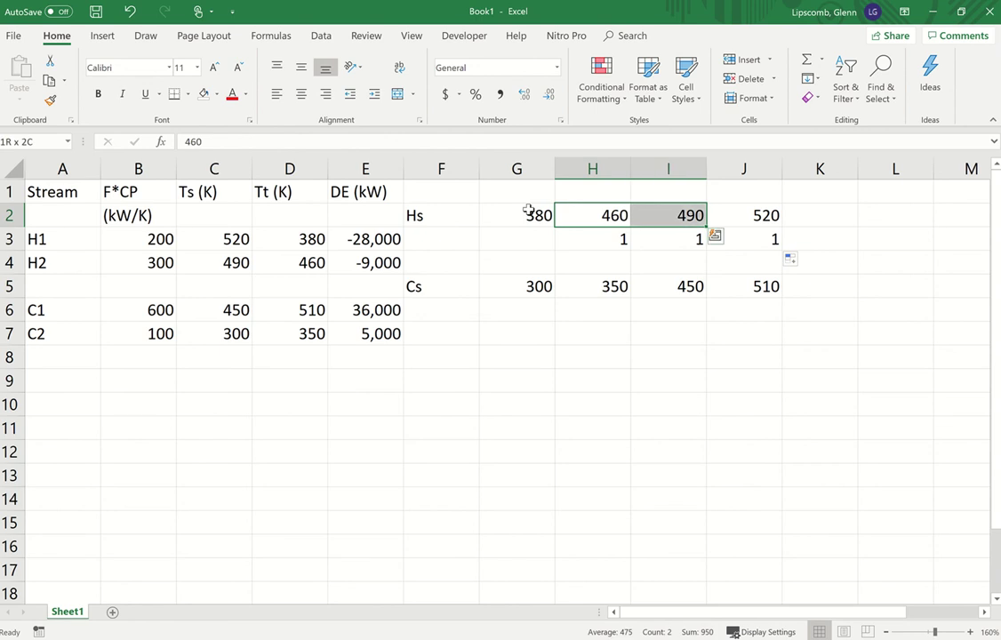
{"action": "key", "text": "Right"}
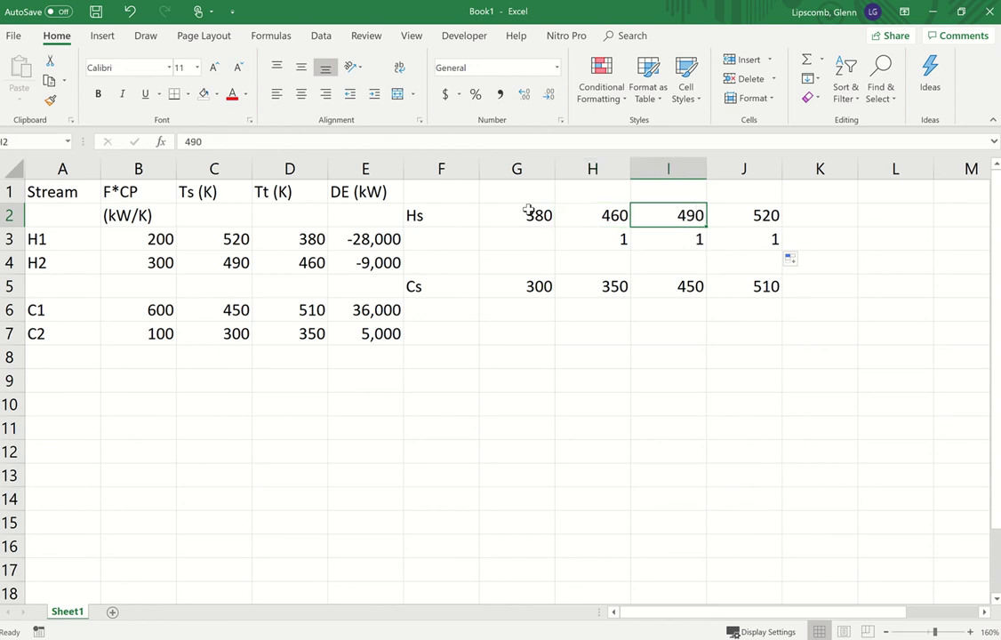
{"action": "key", "text": "shift+Right"}
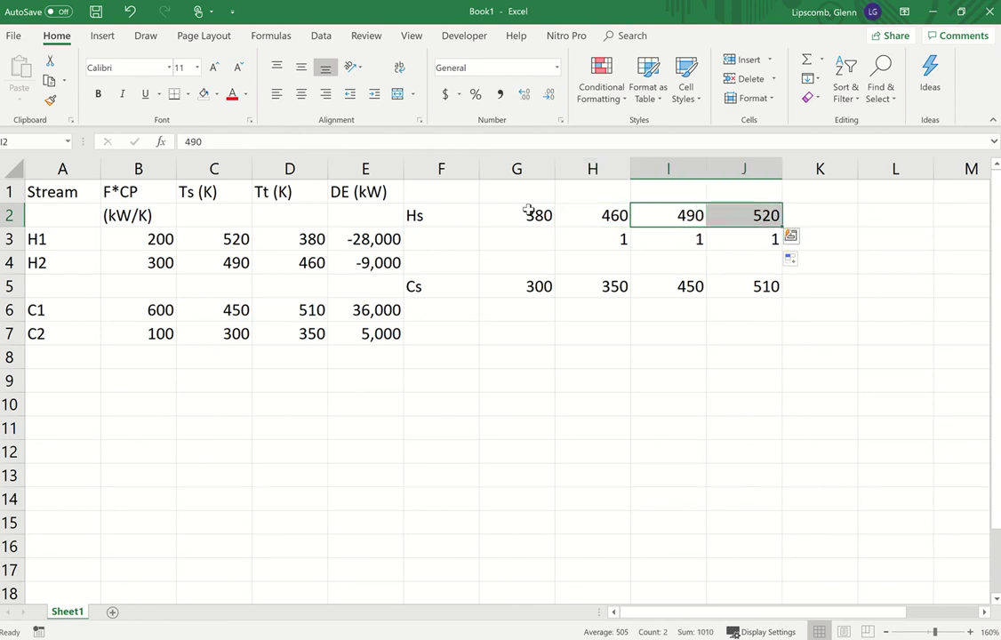
{"action": "key", "text": "Down"}
{"action": "key", "text": "Right"}
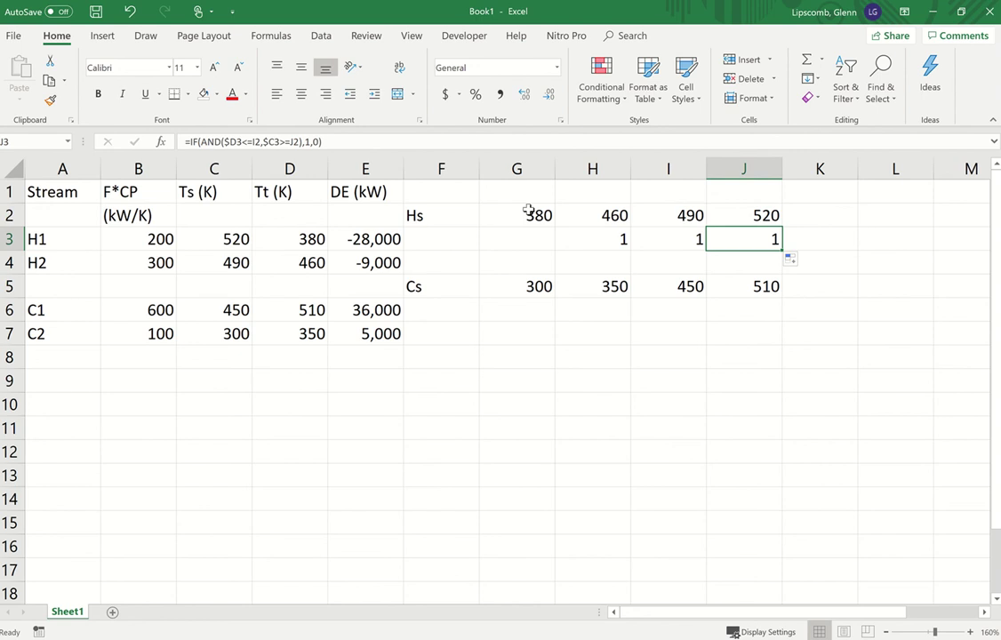
Inspect which cells the J3 formula references
{"action": "key", "text": "F2"}
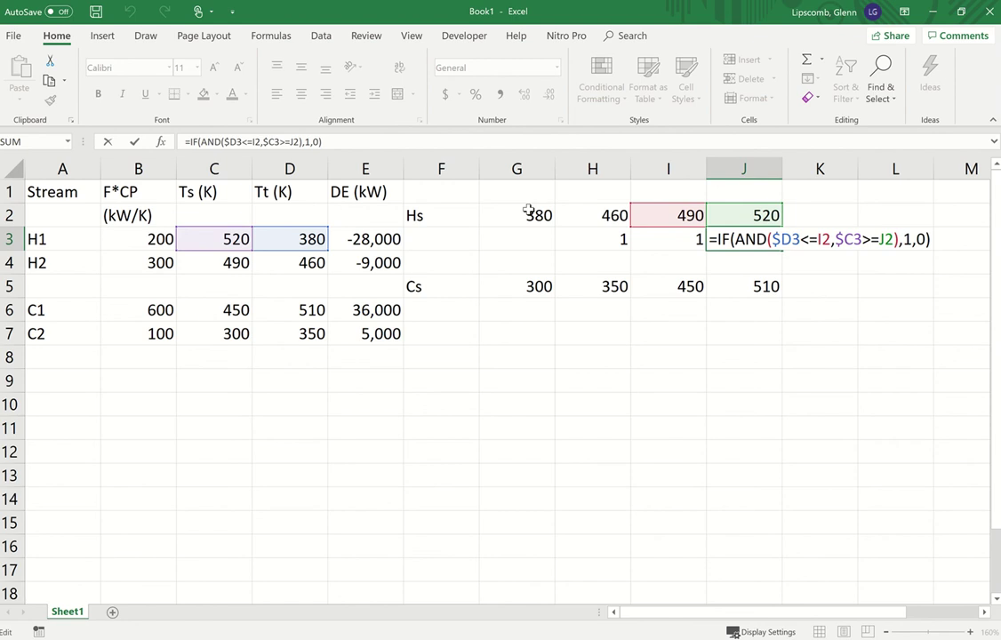
{"action": "key", "text": "Return"}
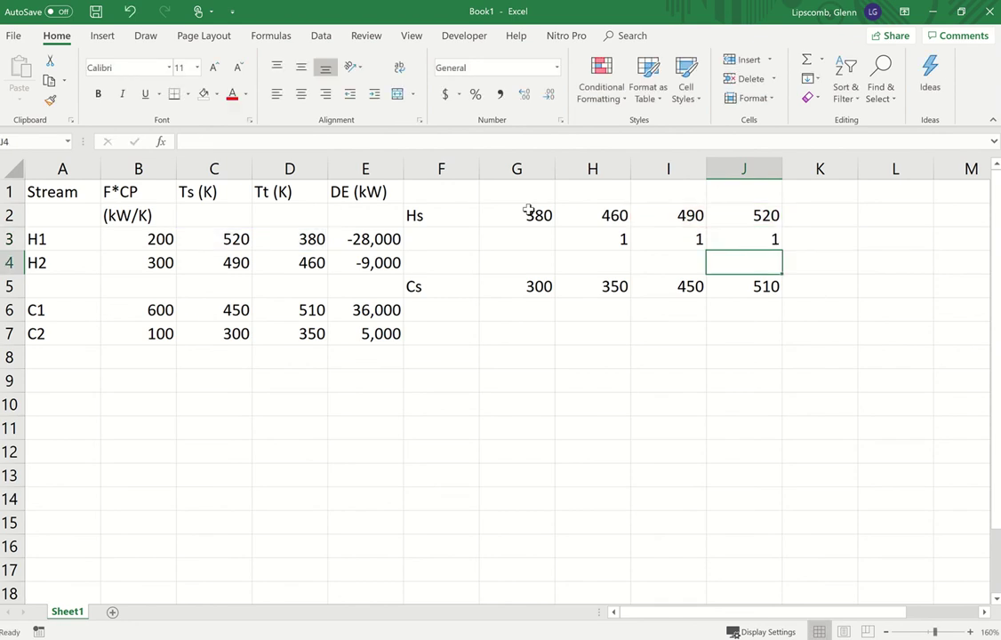
Fill the IF formula from H3 down to H4 for stream H2 and inspect the cells it references
{"action": "key", "text": "Up"}
{"action": "key", "text": "Left"}
{"action": "key", "text": "Left"}
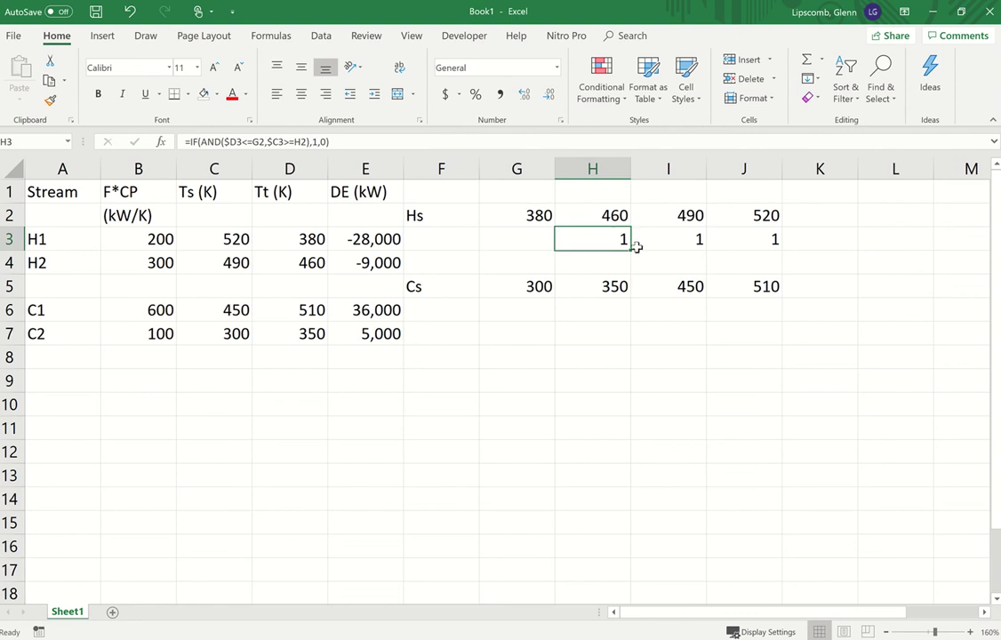
{"action": "left_click_drag", "start_coordinate": [632, 252], "coordinate": [629, 268]}
{"action": "left_click", "coordinate": [603, 264]}
{"action": "key", "text": "F2"}
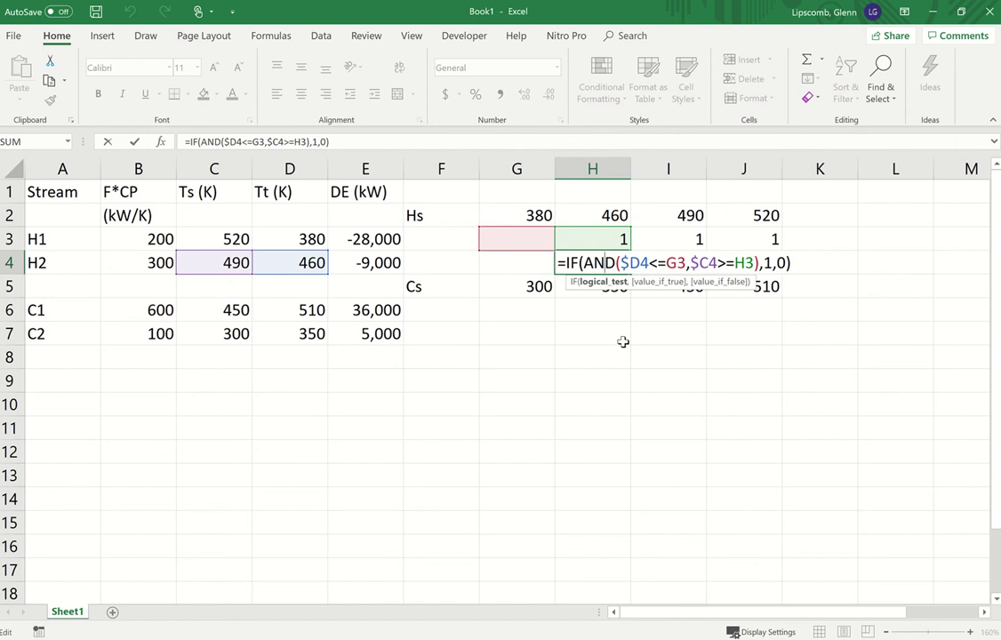
{"action": "key", "text": "Return"}
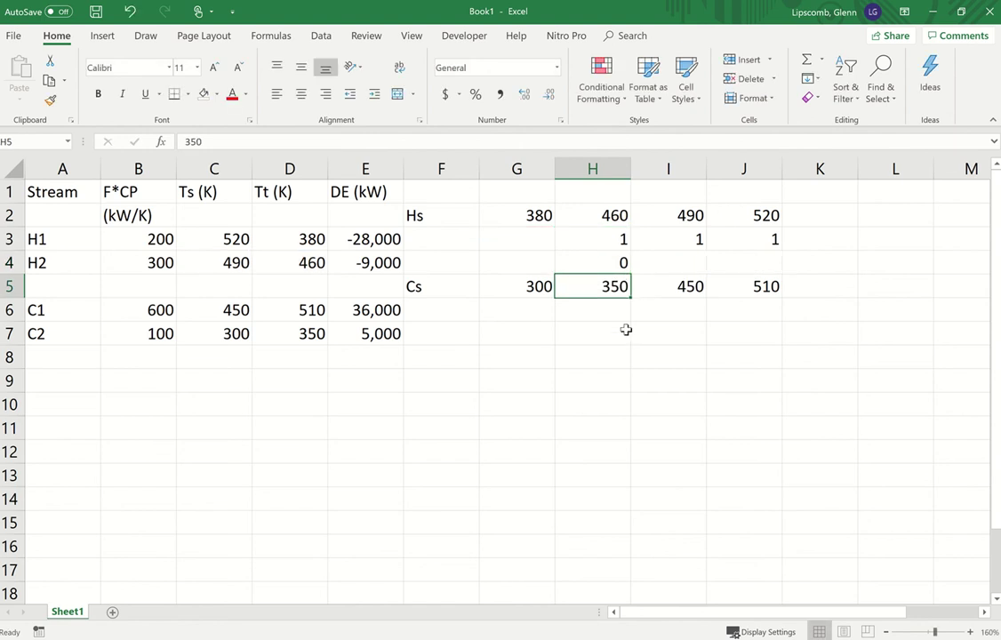
Make the lower interval temperature reference in the H3 formula row-absolute as G$2
{"action": "left_click", "coordinate": [620, 240]}
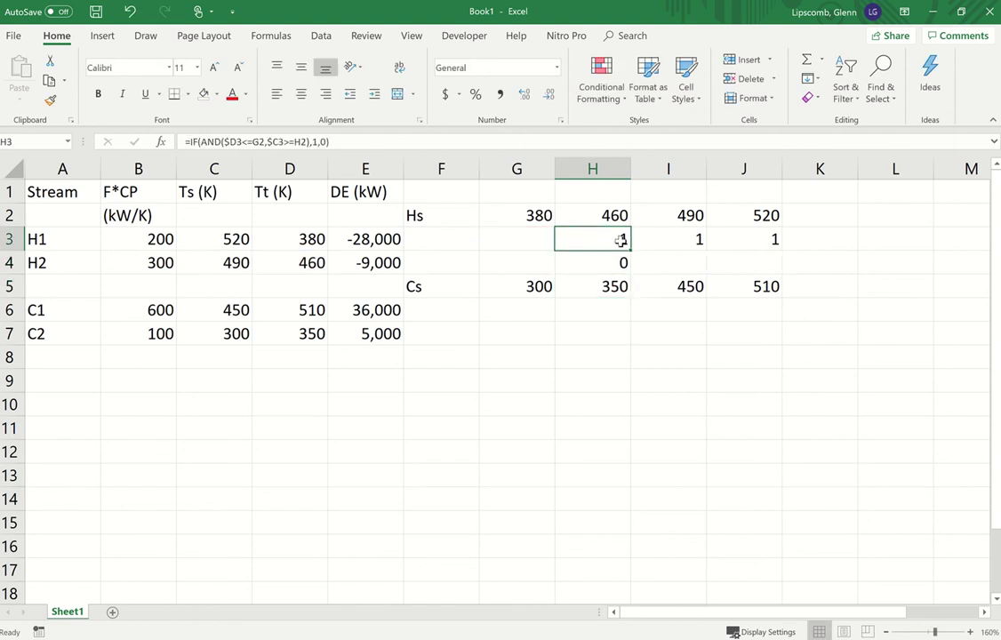
{"action": "double_click", "coordinate": [620, 240]}
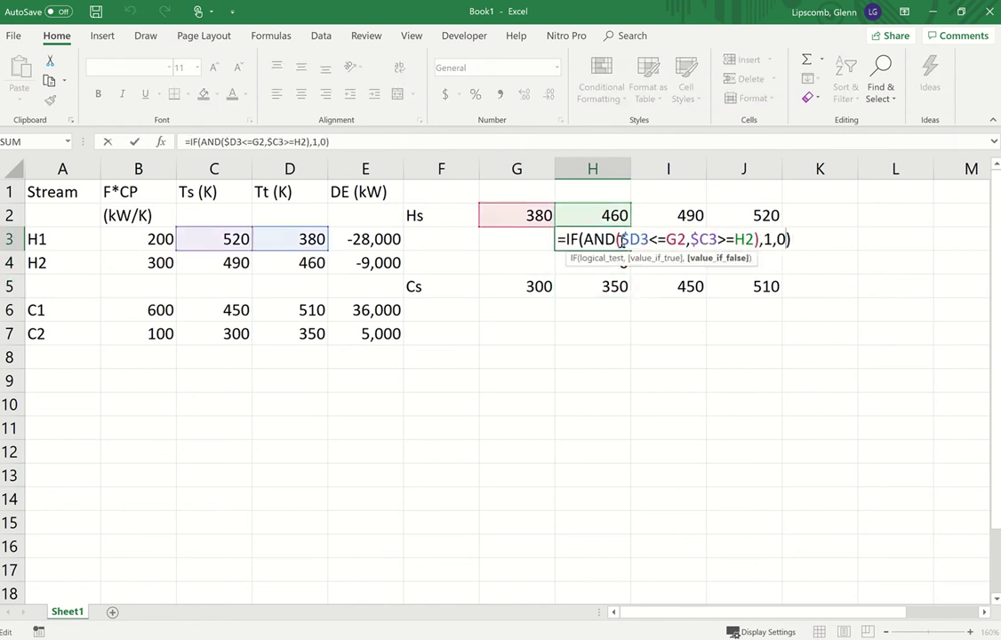
{"action": "key", "text": "Left"}
{"action": "key", "text": "Left"}
{"action": "key", "text": "Left"}
{"action": "key", "text": "Left"}
{"action": "key", "text": "Left"}
{"action": "key", "text": "Left"}
{"action": "key", "text": "Right"}
{"action": "key", "text": "Right"}
{"action": "key", "text": "Right"}
{"action": "key", "text": "Right"}
{"action": "key", "text": "Right"}
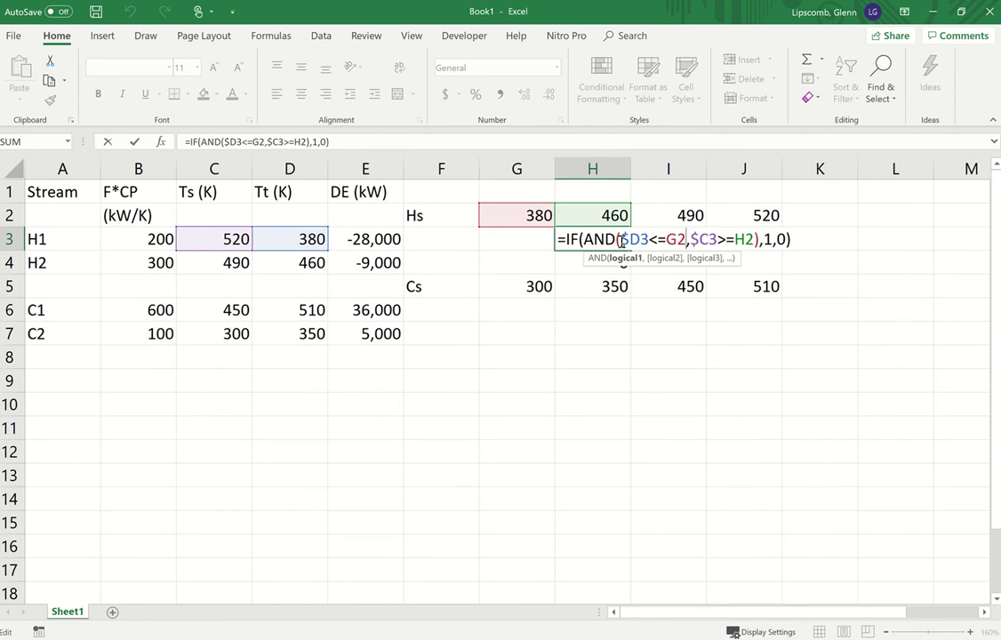
{"action": "key", "text": "Left"}
{"action": "type", "text": "$"}
Make the upper interval temperature reference in the H3 formula row-absolute as H$2
{"action": "key", "text": "Right"}
{"action": "key", "text": "Right"}
{"action": "key", "text": "Right"}
{"action": "key", "text": "Right"}
{"action": "key", "text": "Right"}
{"action": "key", "text": "Right"}
{"action": "key", "text": "Right"}
{"action": "key", "text": "Right"}
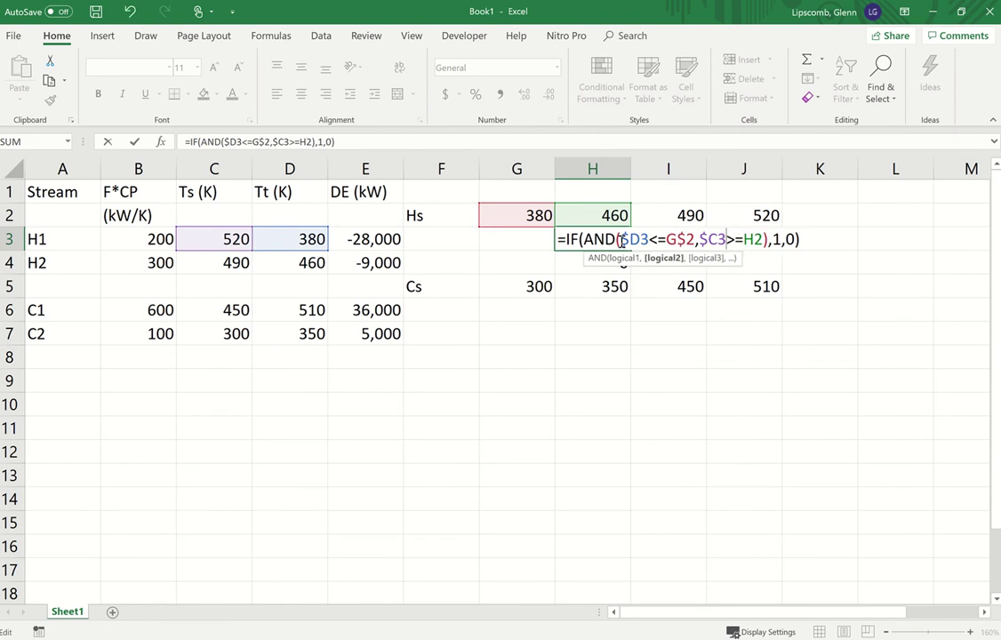
{"action": "type", "text": "$"}
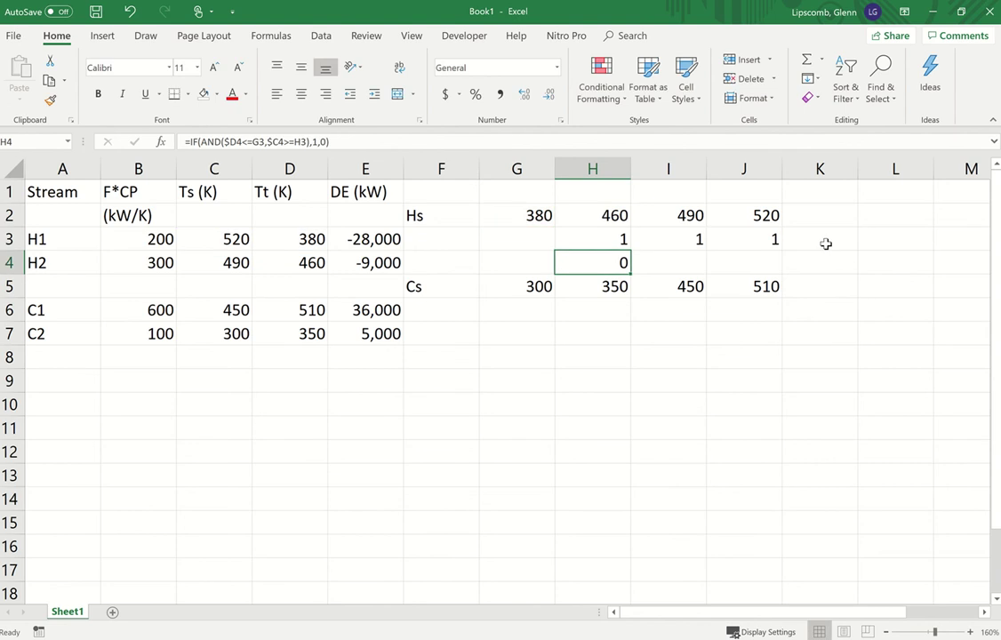
Fill the row-locked IF formula from H3 over H3:J4 for both hot streams
{"action": "left_click", "coordinate": [611, 240]}
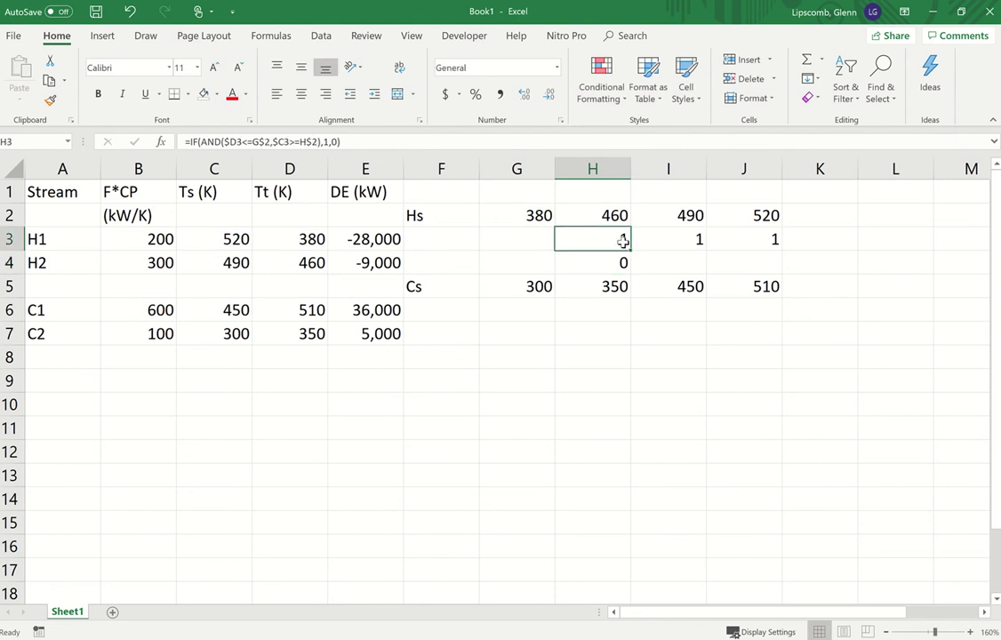
{"action": "left_click_drag", "start_coordinate": [634, 251], "coordinate": [784, 265]}
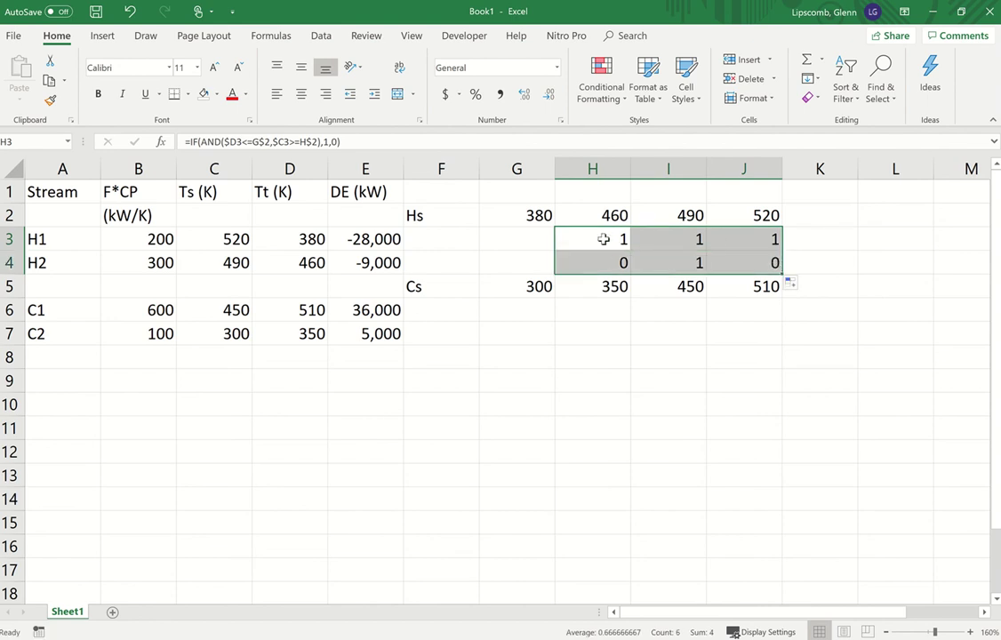
Replace the value-if-true in the H3 formula with the interval heat b3*(h2-g2)
{"action": "left_click", "coordinate": [603, 239]}
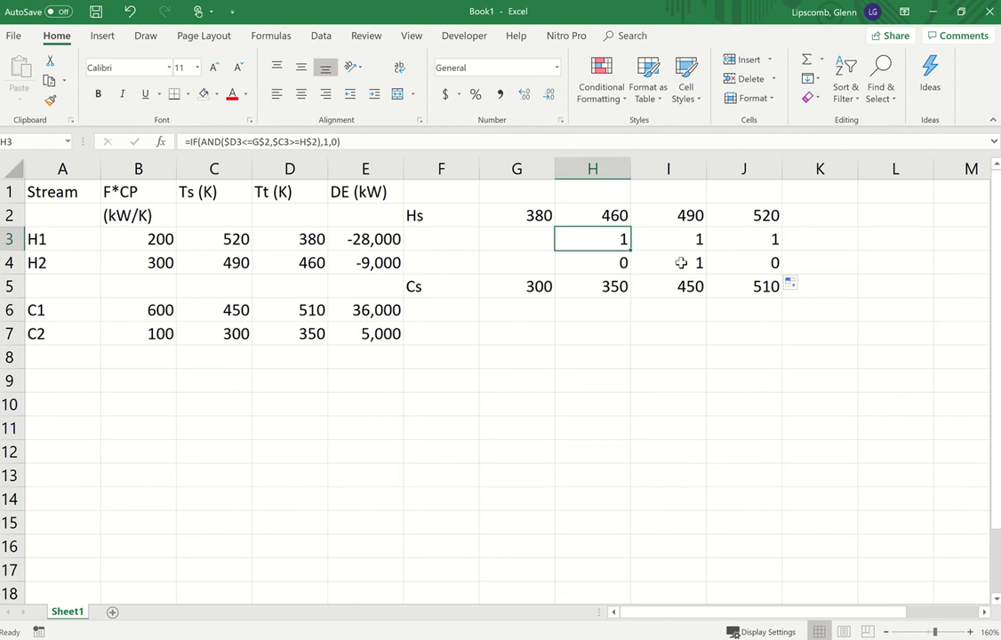
{"action": "double_click", "coordinate": [594, 239]}
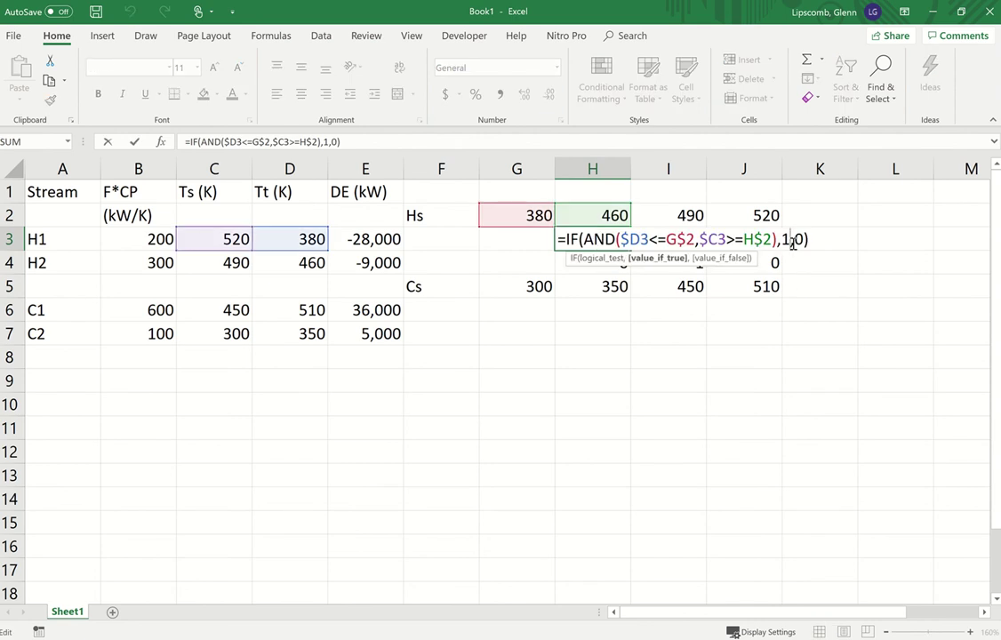
{"action": "key", "text": "BackSpace"}
{"action": "type", "text": "b3"}
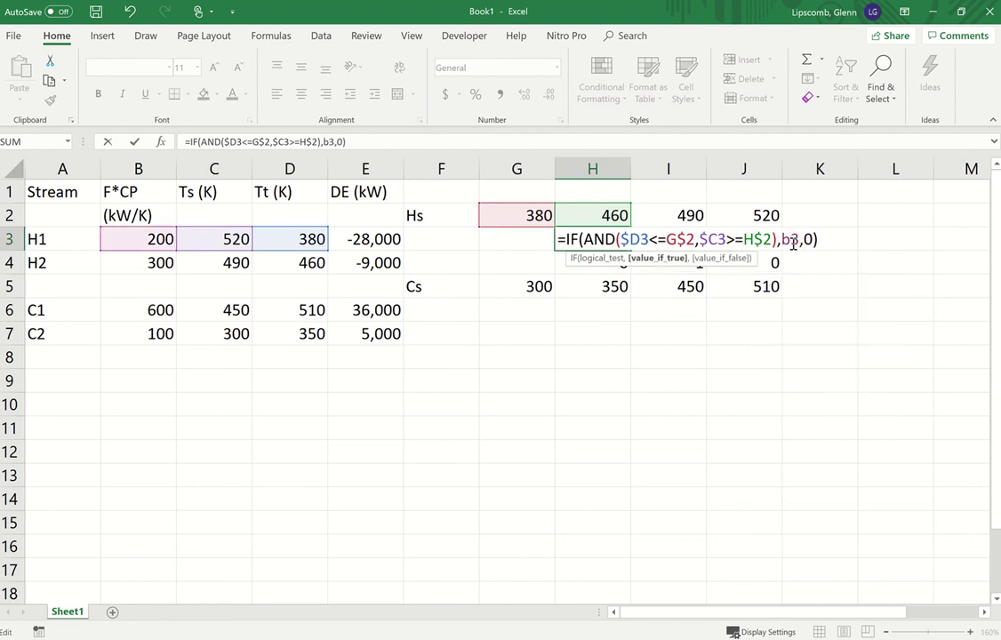
{"action": "type", "text": "*(g"}
{"action": "key", "text": "BackSpace"}
{"action": "type", "text": "h"}
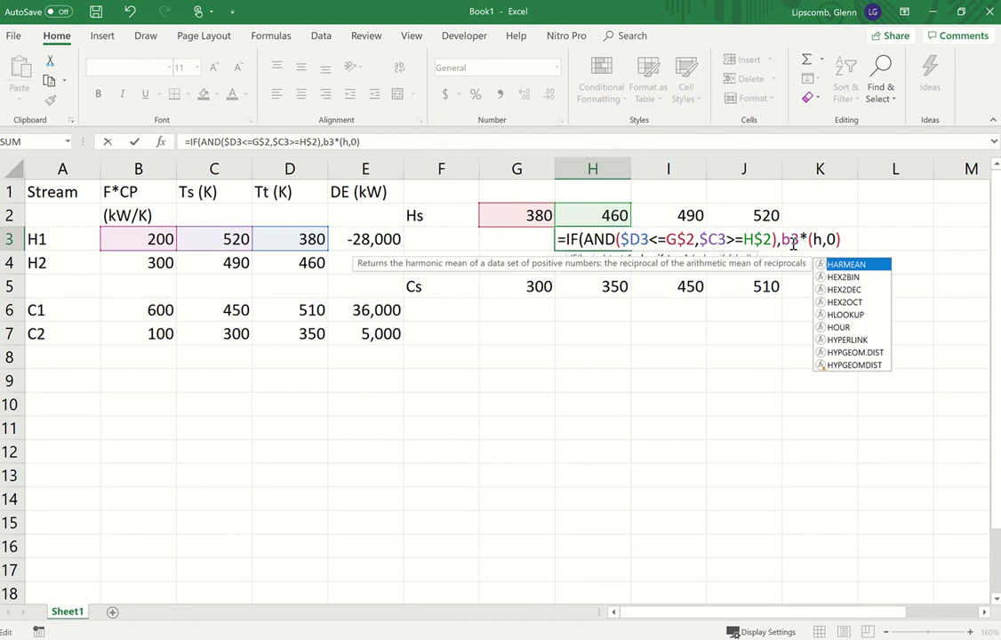
{"action": "type", "text": "2-g2)"}
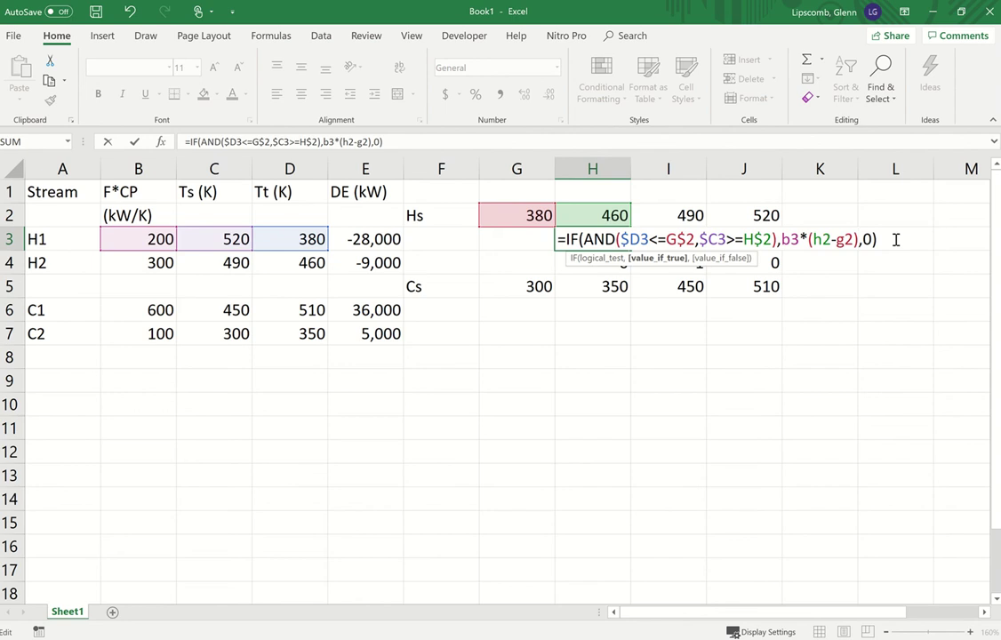
Lock the references in the H3 heat term as $b3*(h$2-g$2) and enter the formula
{"action": "left_click", "coordinate": [782, 238]}
{"action": "type", "text": "$"}
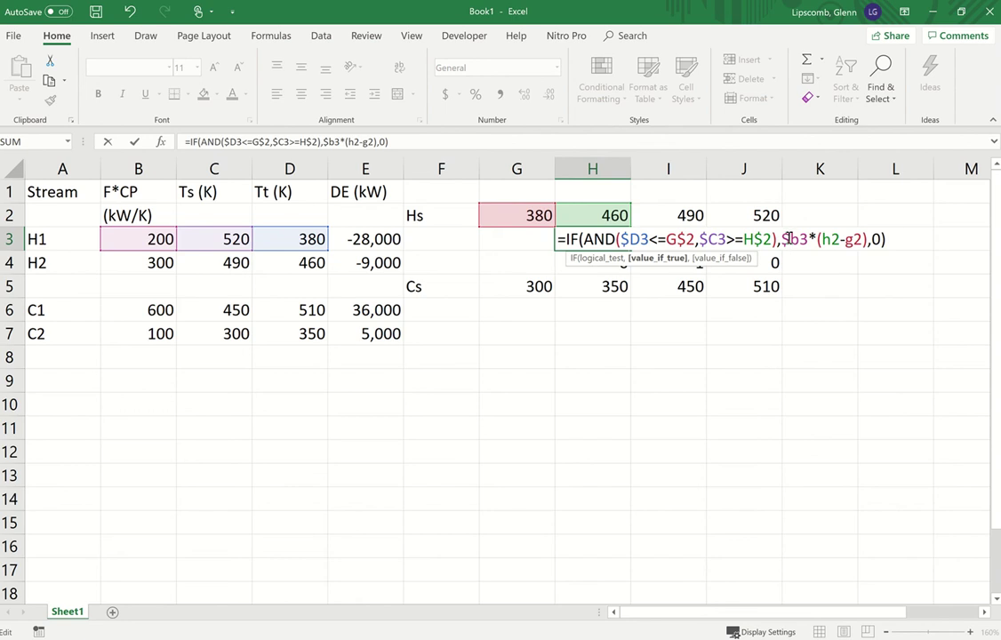
{"action": "left_click", "coordinate": [819, 238]}
{"action": "type", "text": "$"}
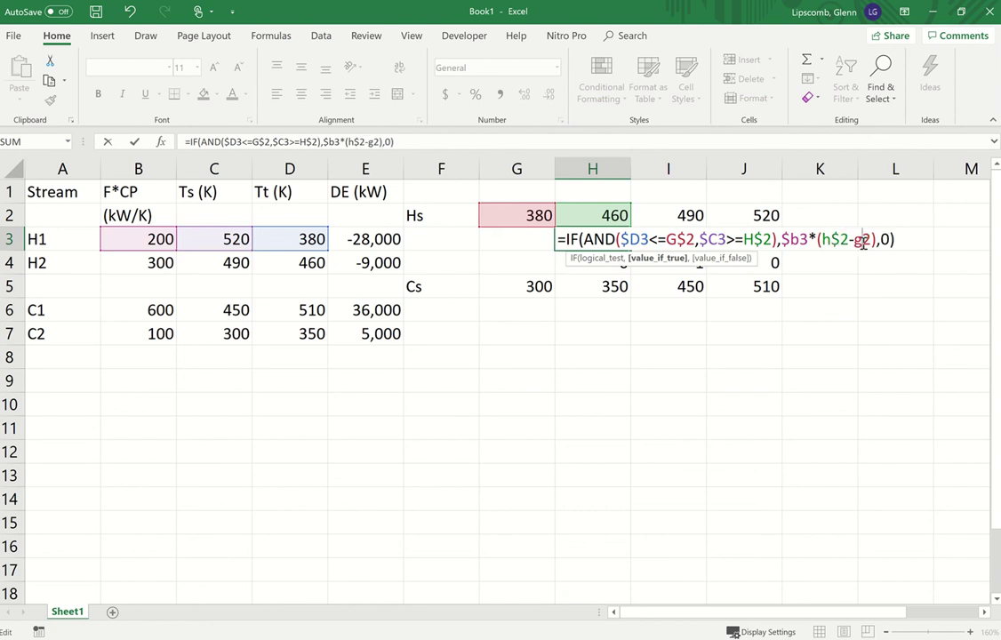
{"action": "left_click", "coordinate": [860, 240]}
{"action": "type", "text": "$"}
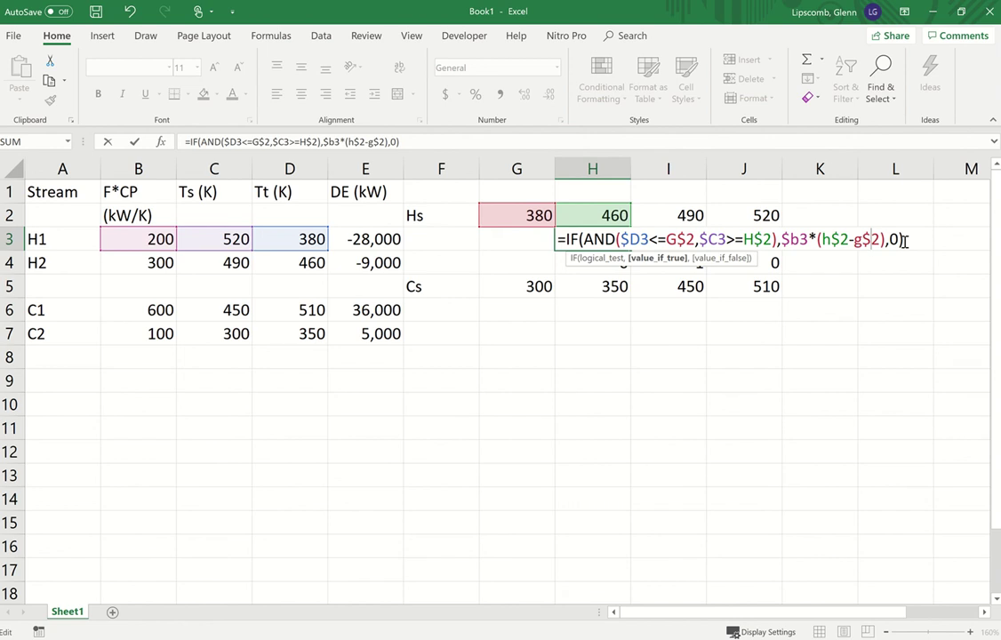
{"action": "key", "text": "Return"}
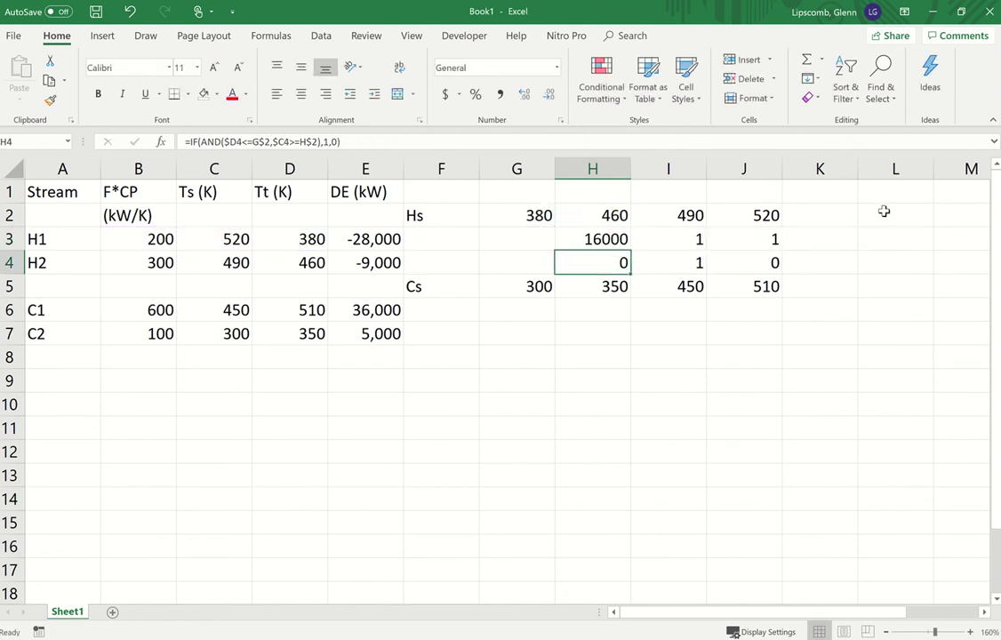
Fill the interval heat formula from H3 across to J3 and down through row 4 for H2
{"action": "left_click", "coordinate": [616, 237]}
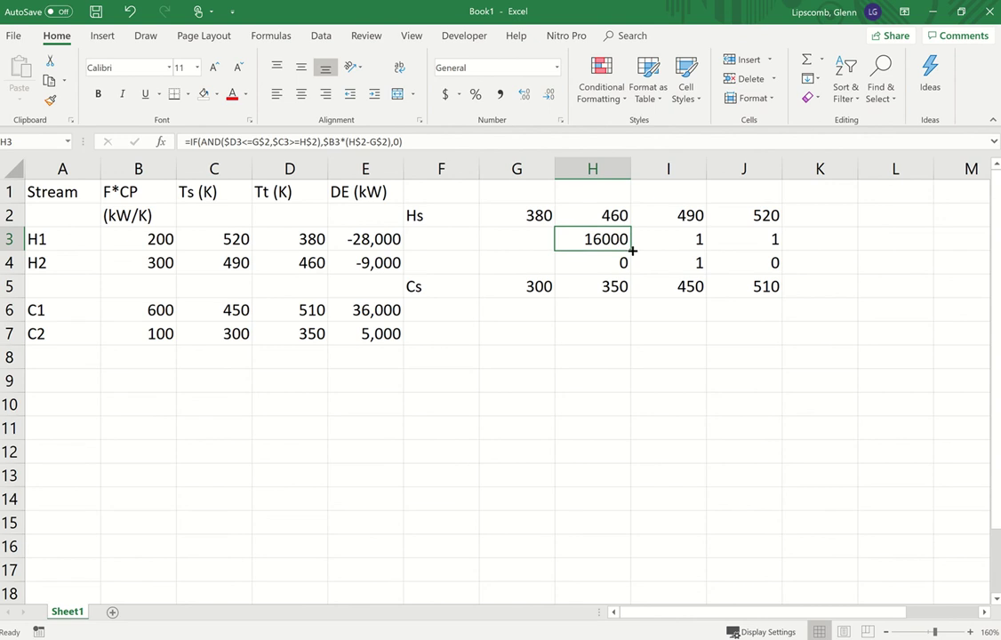
{"action": "left_click_drag", "start_coordinate": [632, 250], "coordinate": [752, 248]}
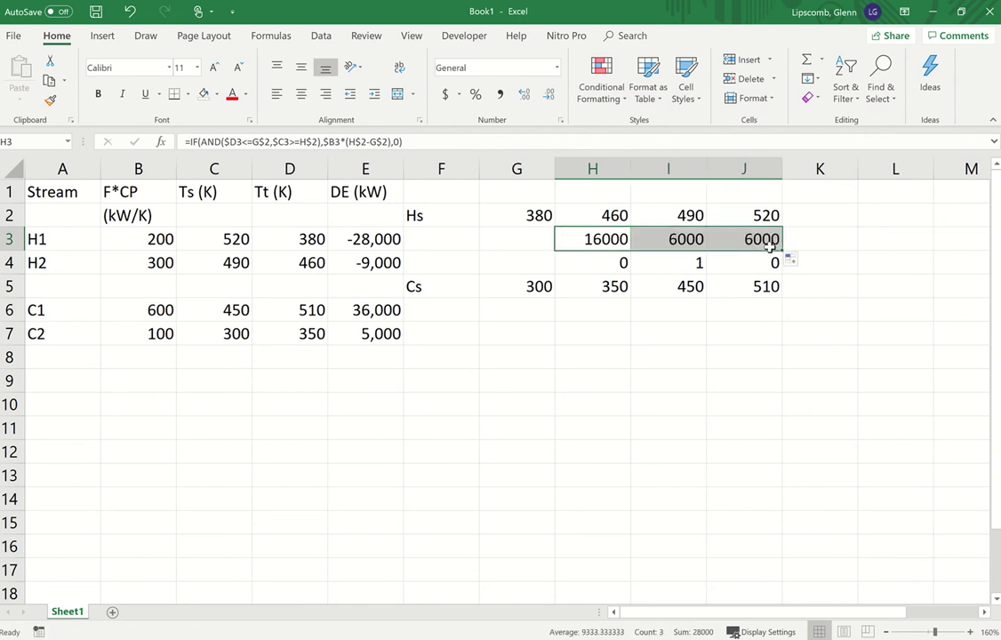
{"action": "double_click", "coordinate": [781, 252]}
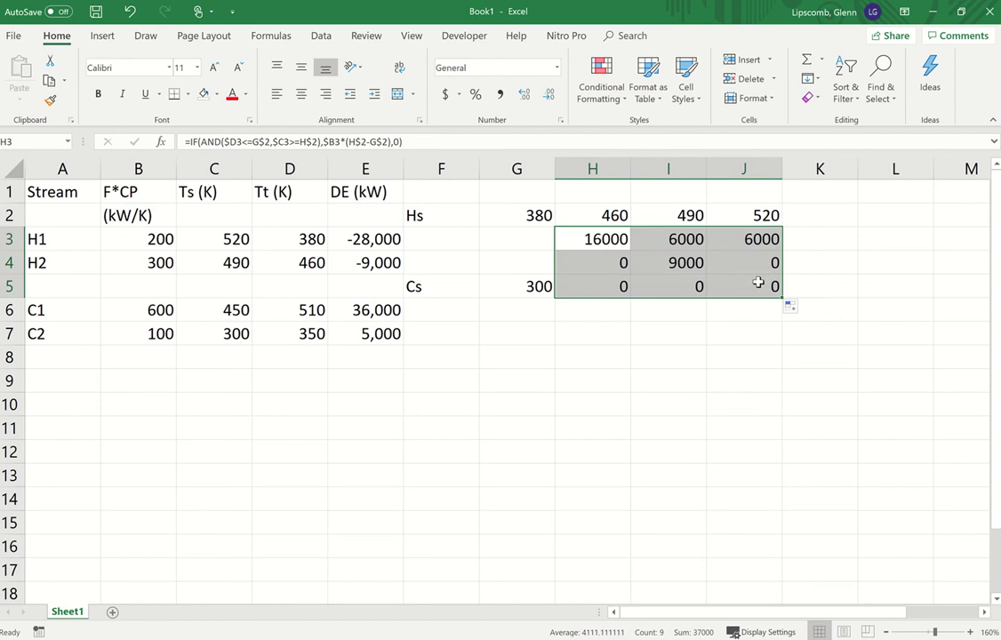
{"action": "key", "text": "ctrl+z"}
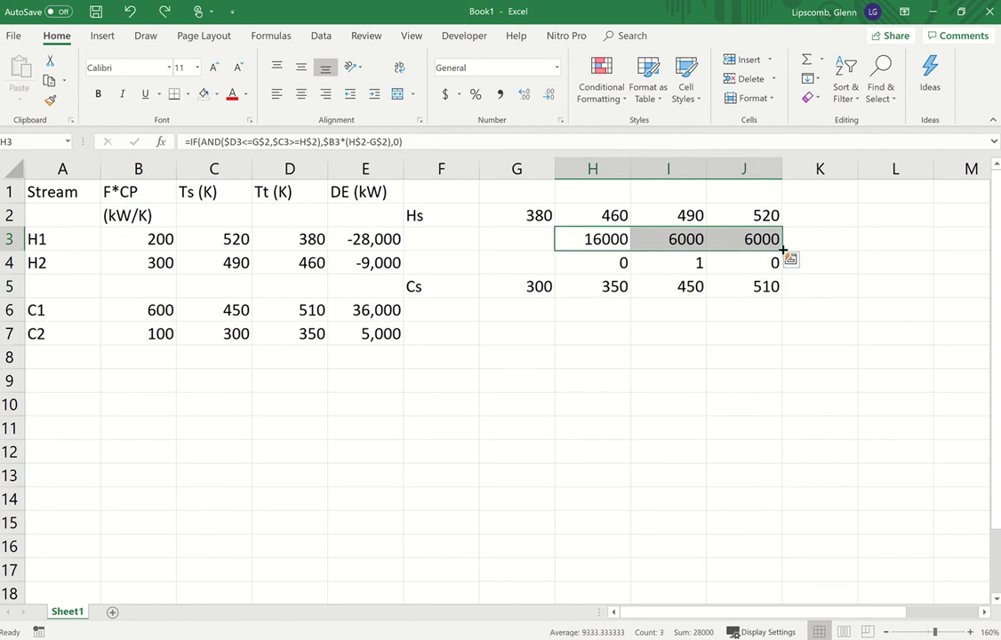
{"action": "left_click_drag", "start_coordinate": [781, 251], "coordinate": [784, 268]}
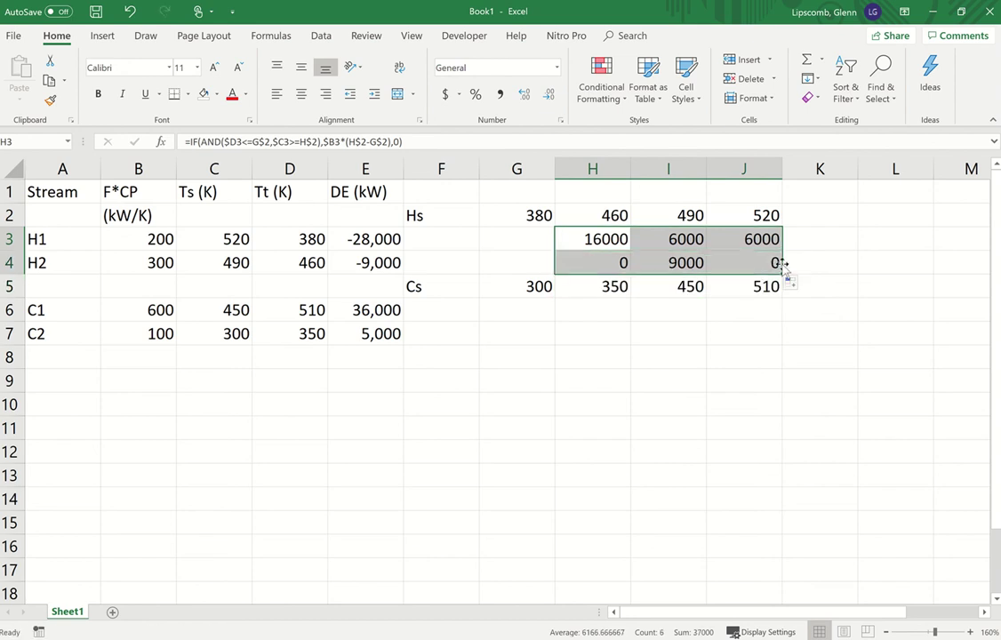
{"action": "left_click", "coordinate": [598, 239]}
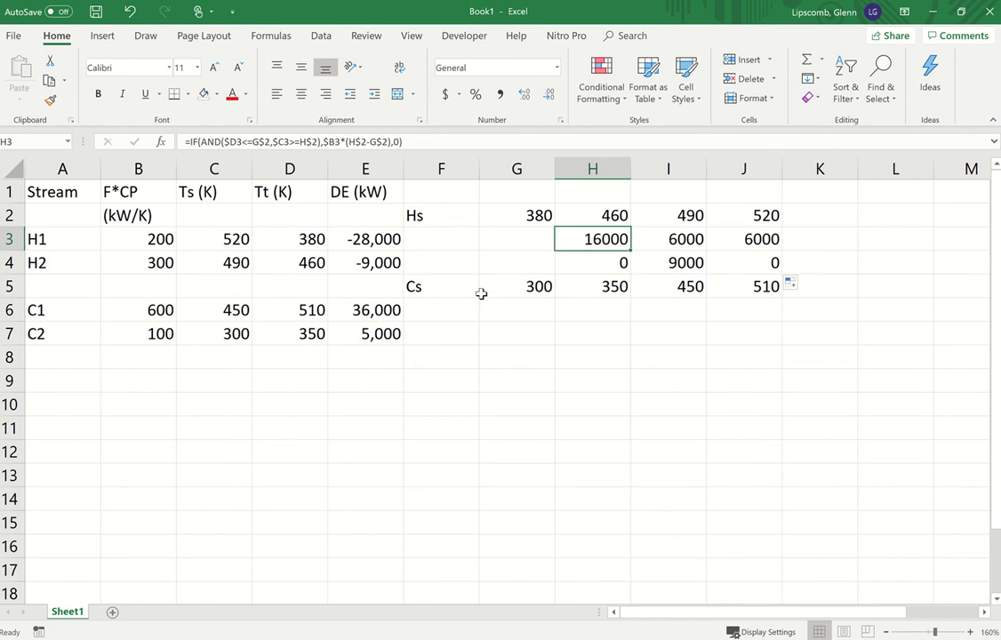
Move the cold-stream block A5:J7 down two rows so it starts at A7
{"action": "left_click", "coordinate": [57, 285]}
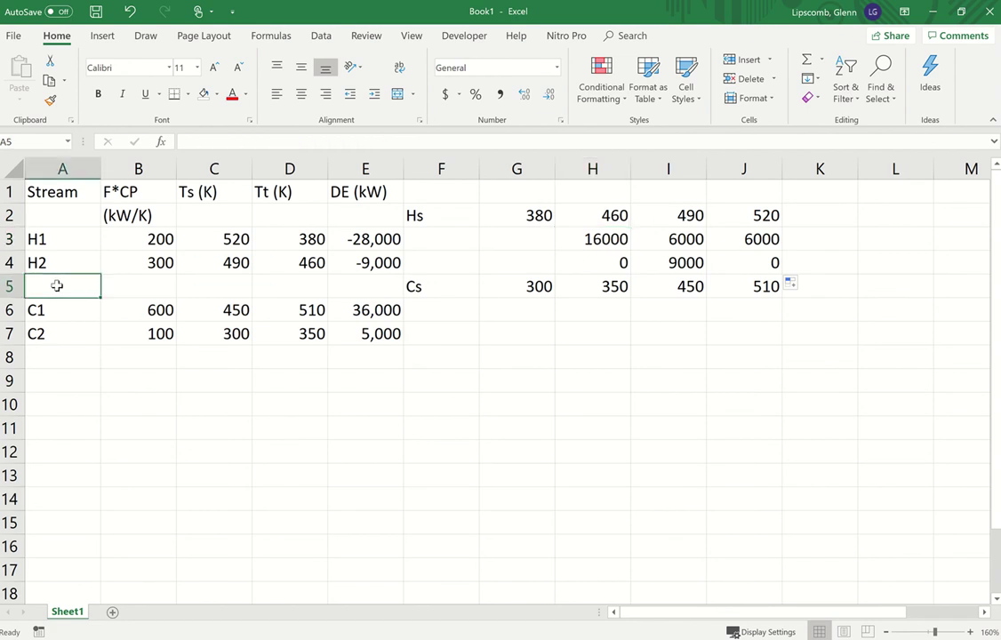
{"action": "key", "text": "shift+Down"}
{"action": "key", "text": "shift+Down"}
{"action": "key", "text": "shift+Right"}
{"action": "key", "text": "shift+Right"}
{"action": "key", "text": "shift+Right"}
{"action": "key", "text": "shift+Right"}
{"action": "key", "text": "shift+Right"}
{"action": "key", "text": "shift+Right"}
{"action": "key", "text": "shift+Right"}
{"action": "key", "text": "shift+Right"}
{"action": "key", "text": "shift+Right"}
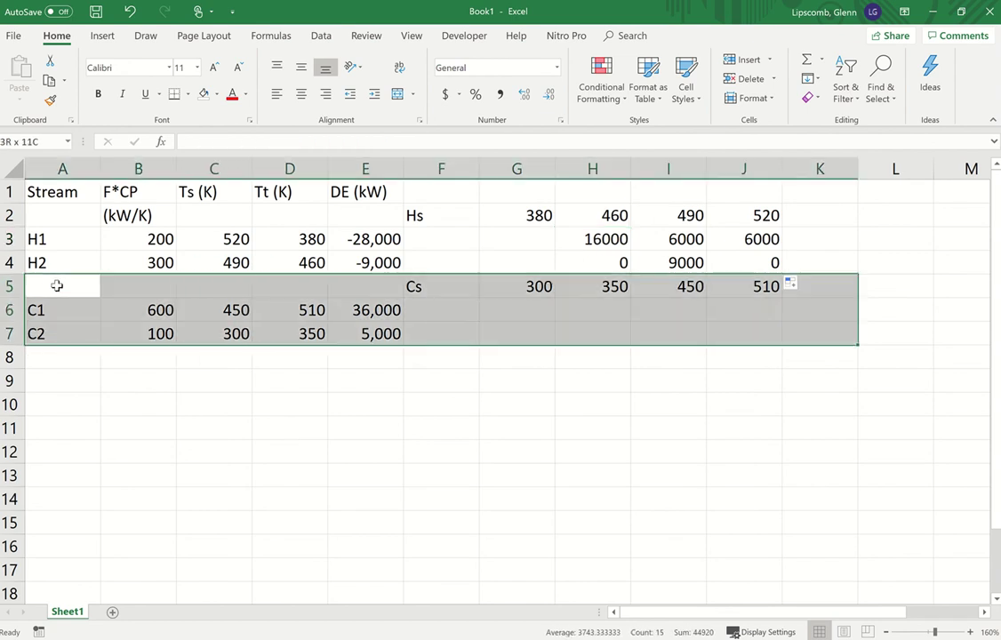
{"action": "key", "text": "shift+Left"}
{"action": "key", "text": "ctrl+c"}
{"action": "key", "text": "Down"}
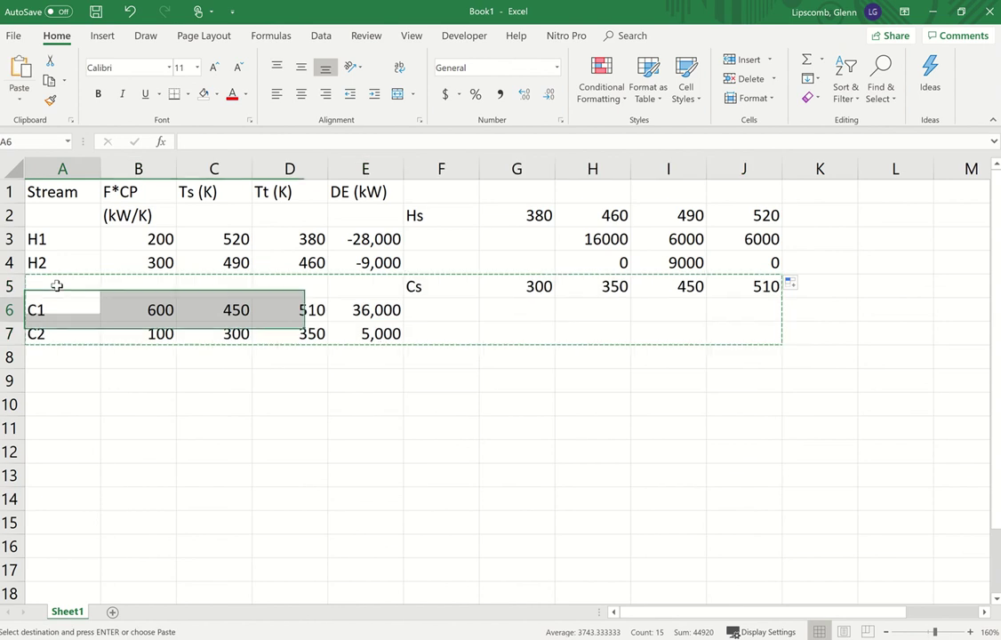
{"action": "key", "text": "Down"}
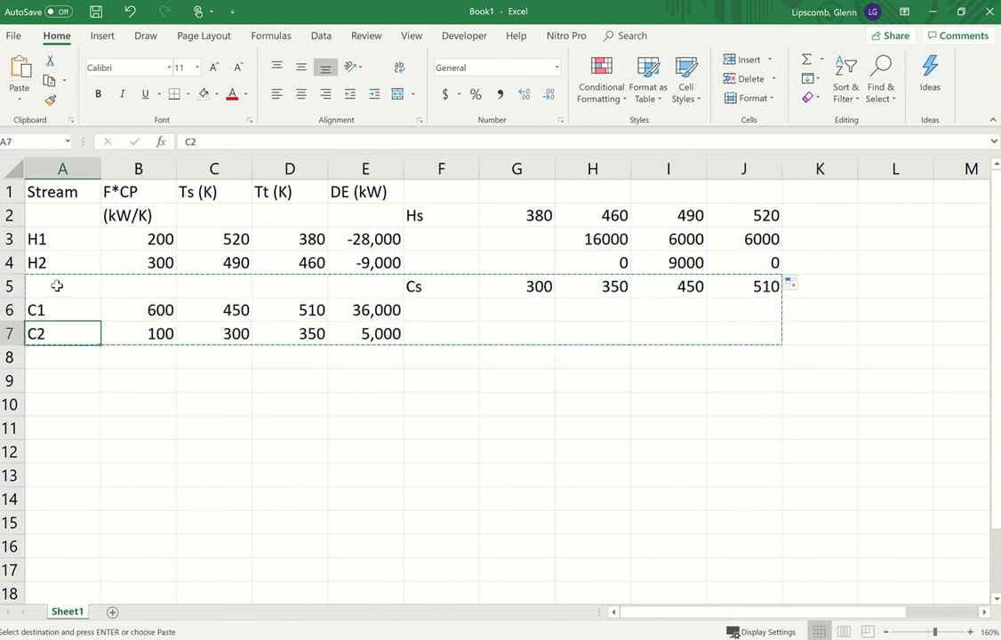
{"action": "key", "text": "Return"}
Total the first interval's hot-stream heats in H5 with =sum(H3:H4)
{"action": "left_click", "coordinate": [56, 286]}
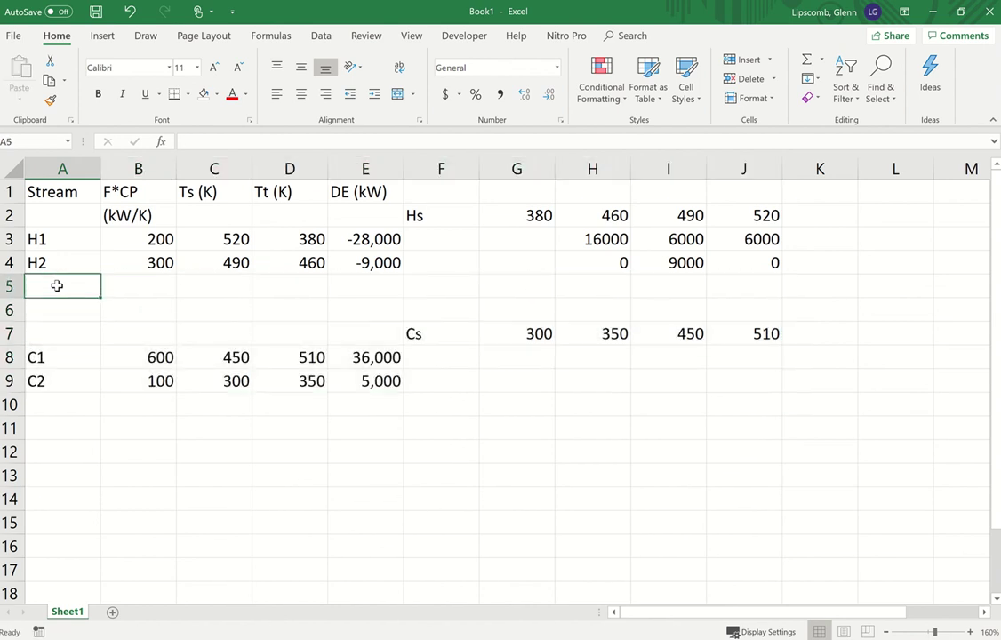
{"action": "key", "text": "Right"}
{"action": "key", "text": "Right"}
{"action": "key", "text": "Right"}
{"action": "key", "text": "Right"}
{"action": "key", "text": "Right"}
{"action": "key", "text": "Right"}
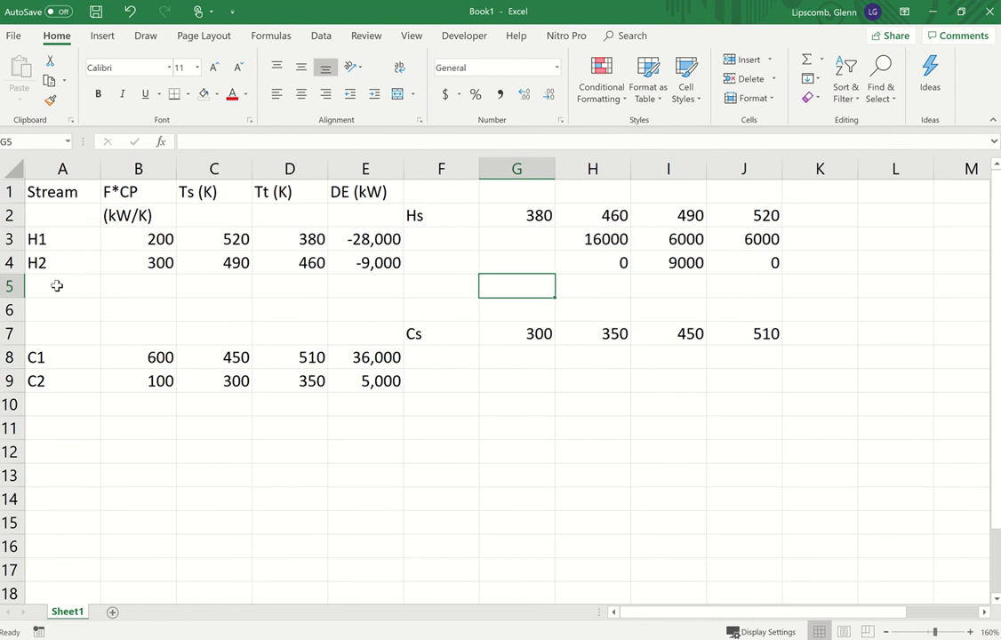
{"action": "key", "text": "Right"}
{"action": "type", "text": "=sum("}
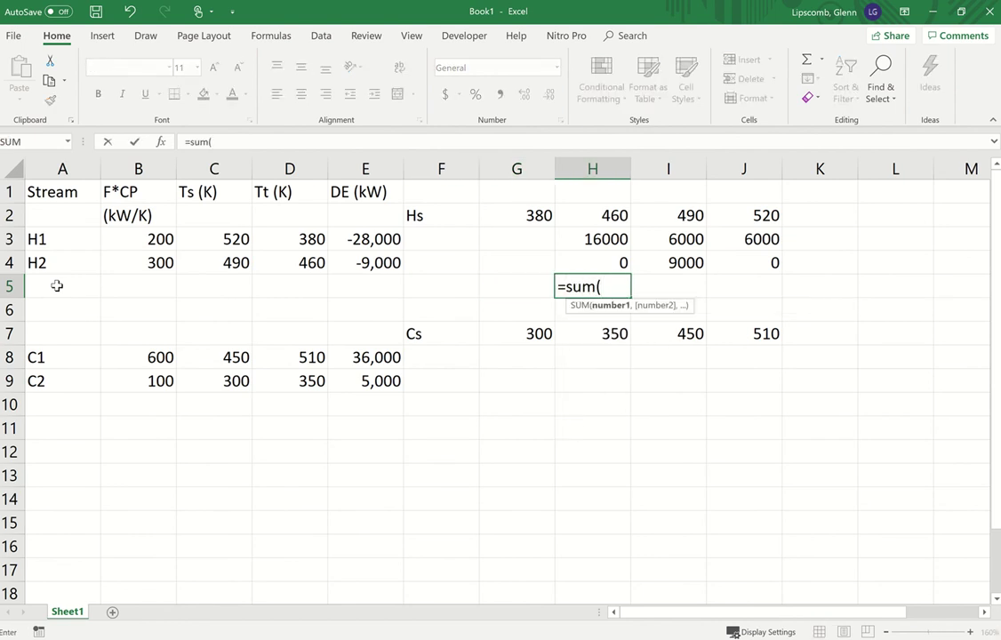
{"action": "left_click", "coordinate": [236, 201]}
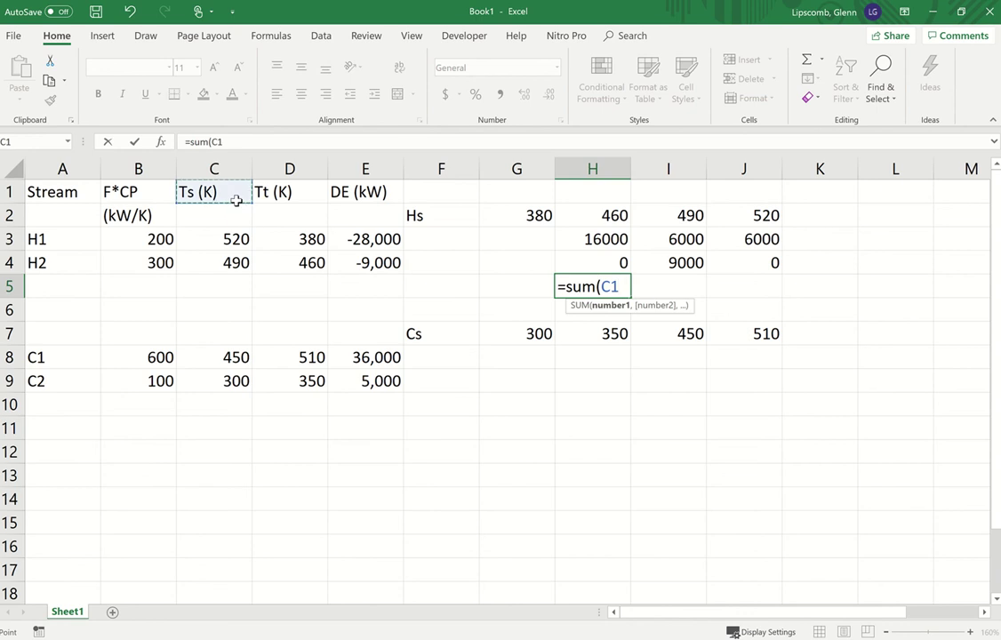
{"action": "key", "text": "Right"}
{"action": "key", "text": "Right"}
{"action": "key", "text": "Right"}
{"action": "key", "text": "Right"}
{"action": "key", "text": "Right"}
{"action": "key", "text": "Right"}
{"action": "key", "text": "Down"}
{"action": "key", "text": "Down"}
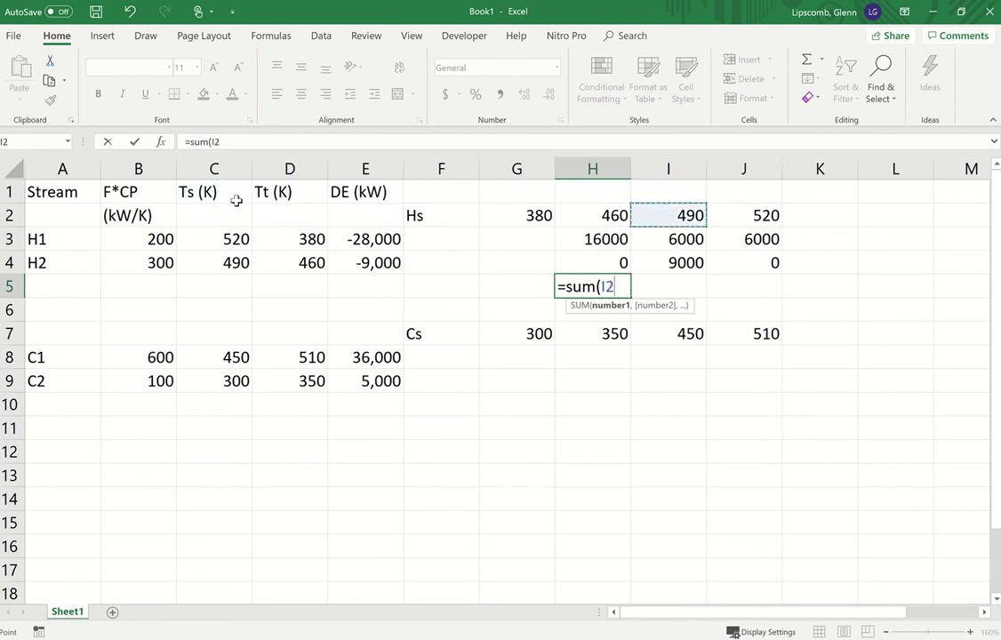
{"action": "key", "text": "Left"}
{"action": "key", "text": "shift+Down"}
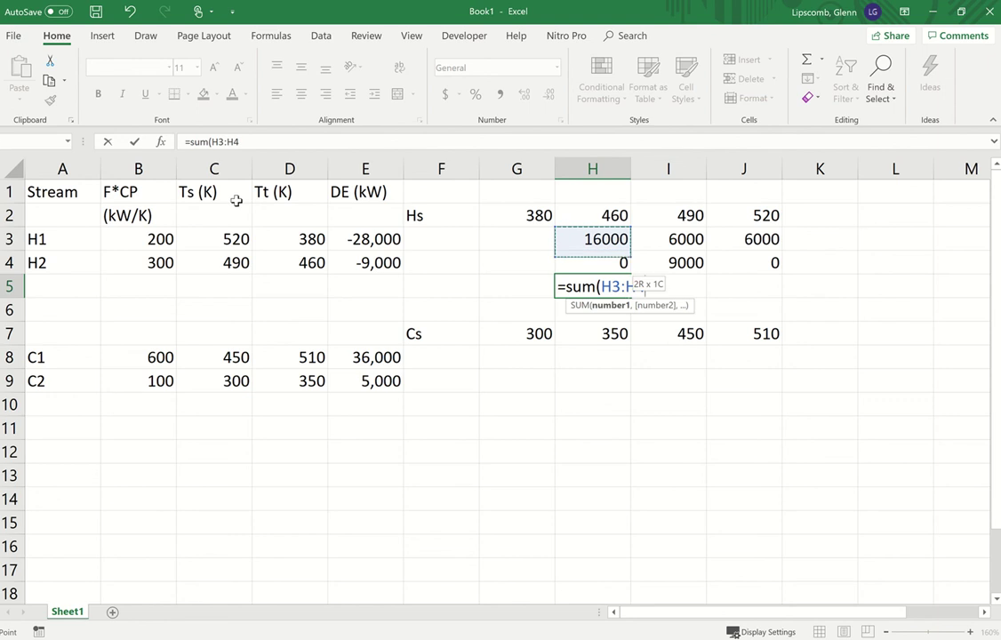
{"action": "type", "text": ")"}
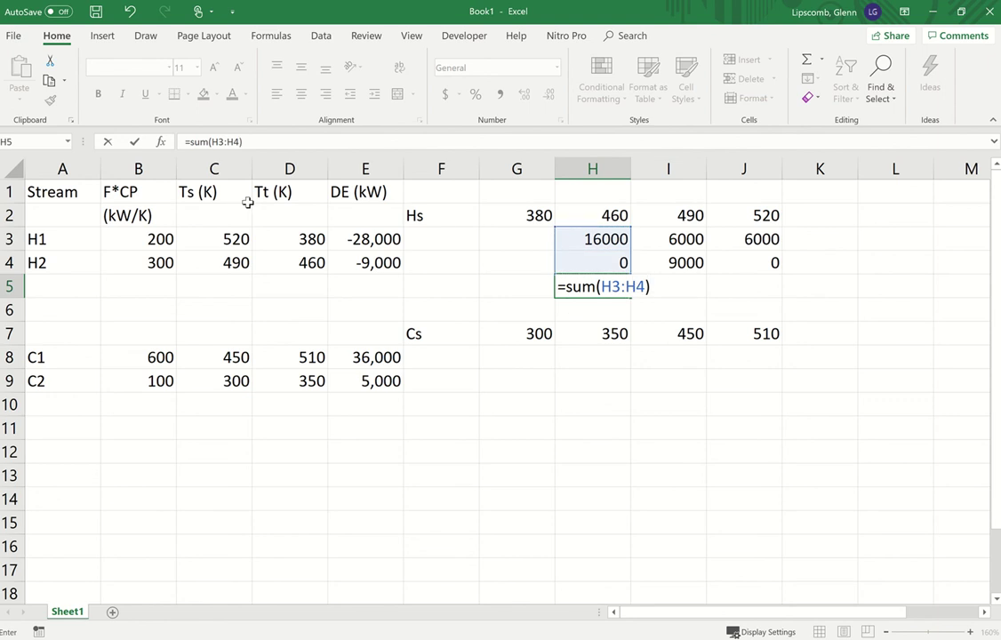
{"action": "key", "text": "Return"}
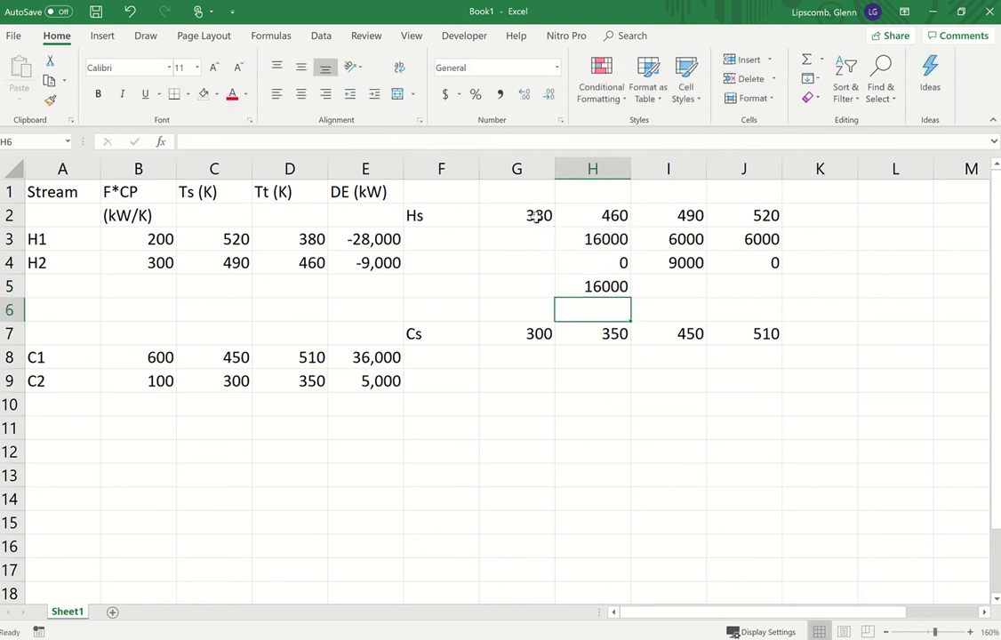
Fill the hot-stream total formula from H5 across to J5
{"action": "left_click", "coordinate": [590, 286]}
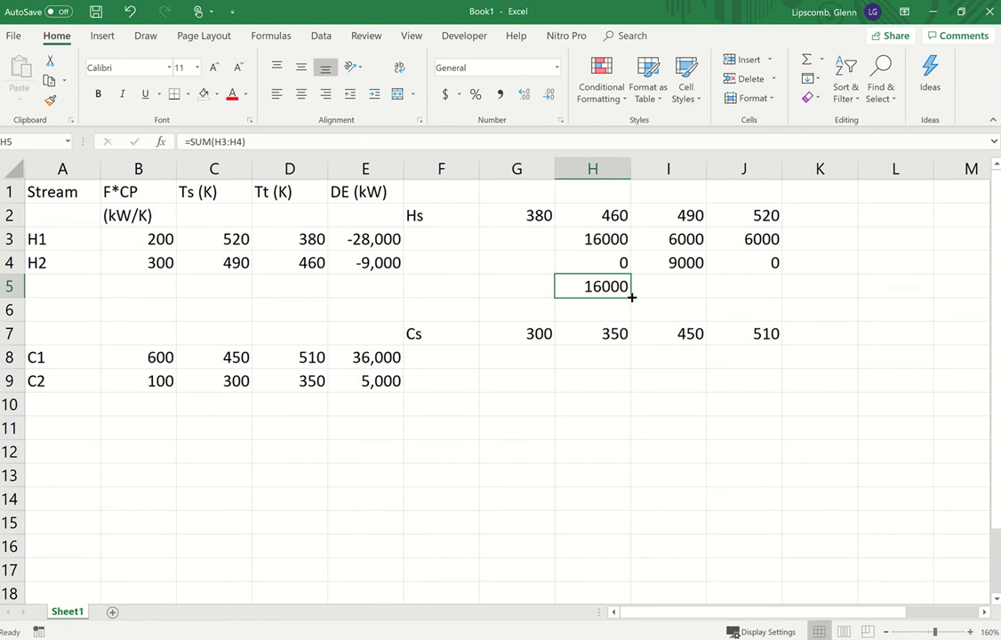
{"action": "left_click_drag", "start_coordinate": [631, 297], "coordinate": [764, 295]}
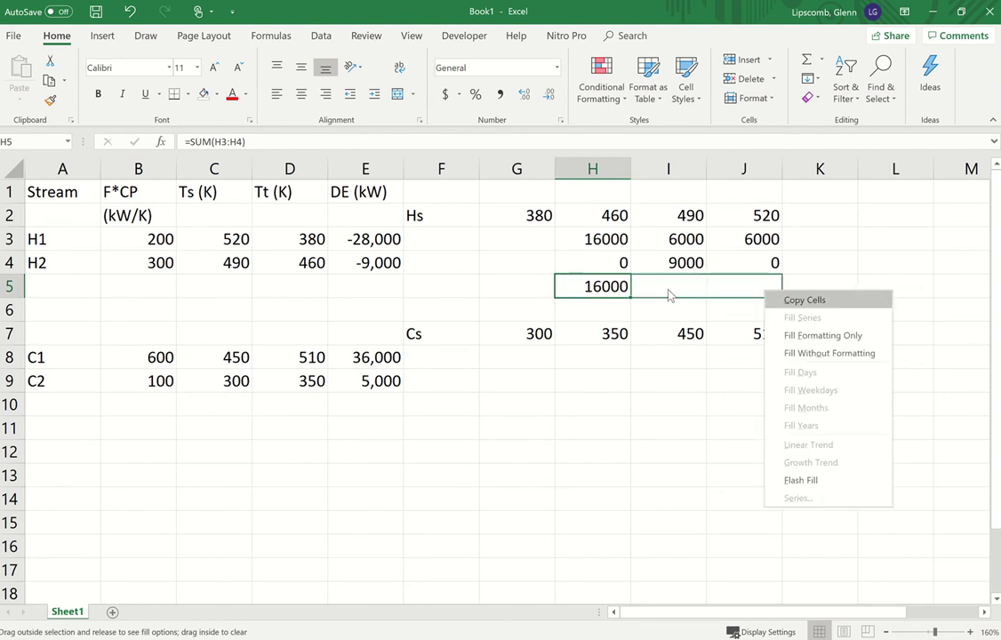
{"action": "left_click", "coordinate": [794, 301]}
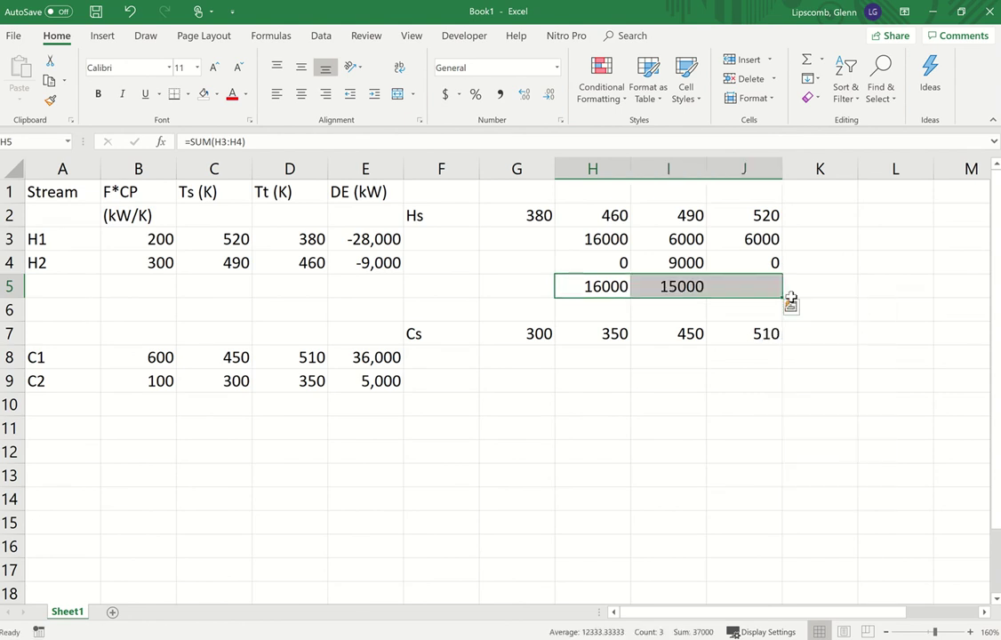
Enter 0 in G6 as the starting value of the hot streams' cumulative heat
{"action": "left_click", "coordinate": [601, 306]}
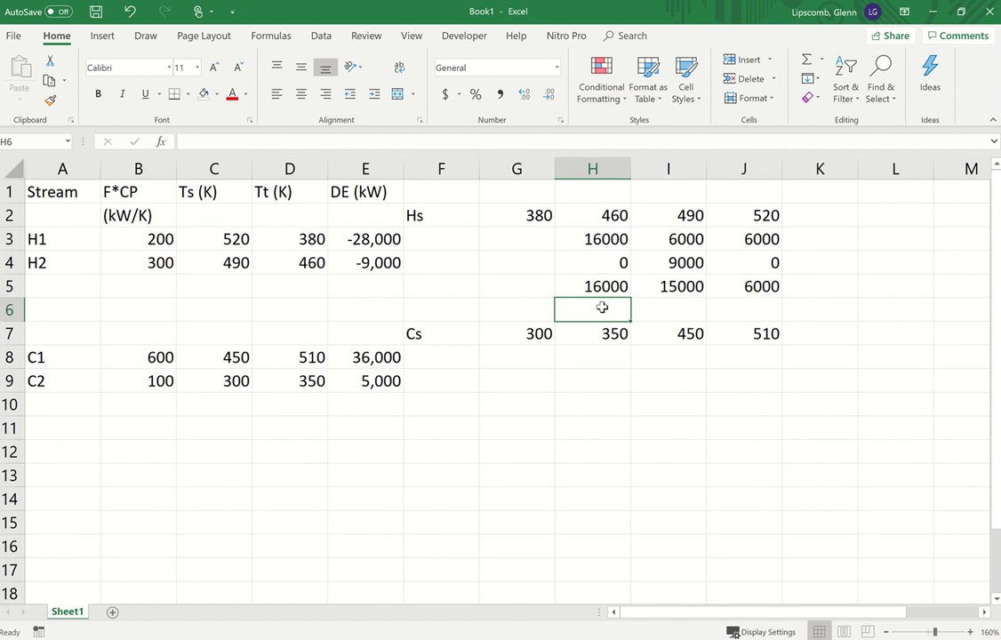
{"action": "double_click", "coordinate": [534, 299]}
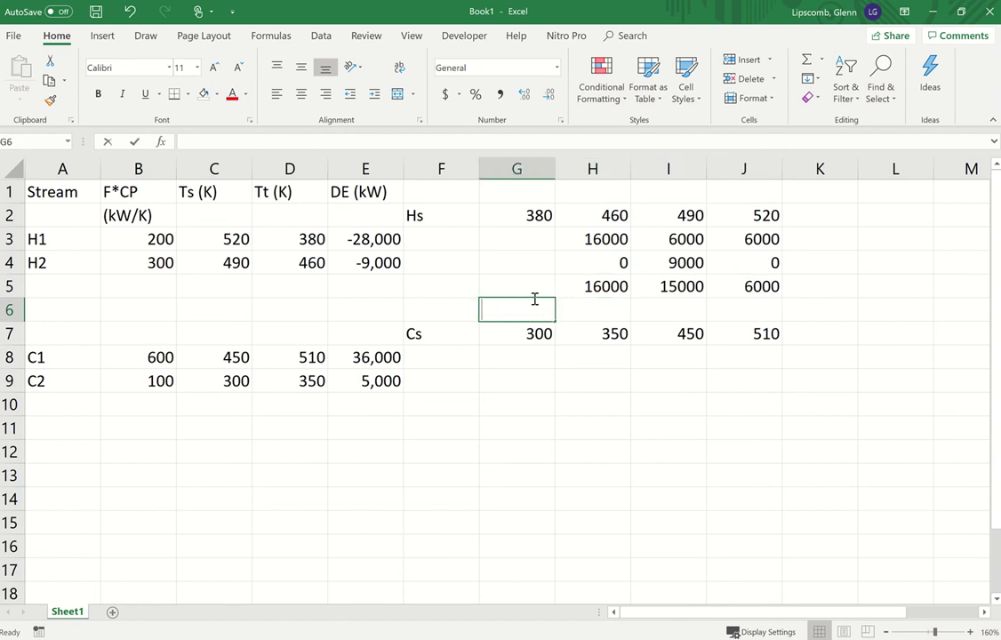
{"action": "type", "text": "0"}
{"action": "key", "text": "Tab"}
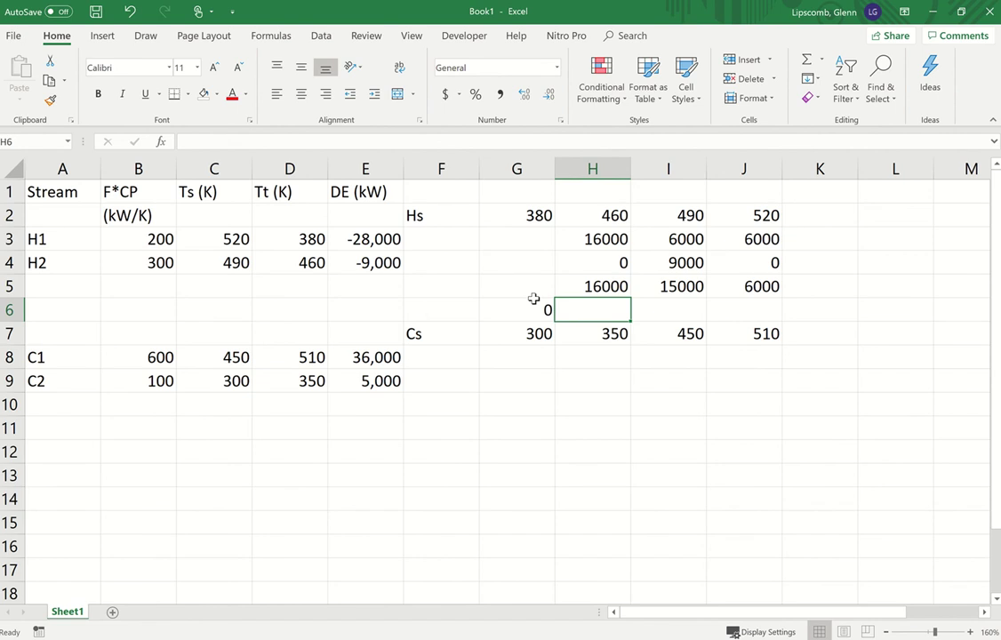
Enter the cumulative heat formula =G6+H5 in H6 and fill it across to J6
{"action": "left_click", "coordinate": [533, 299]}
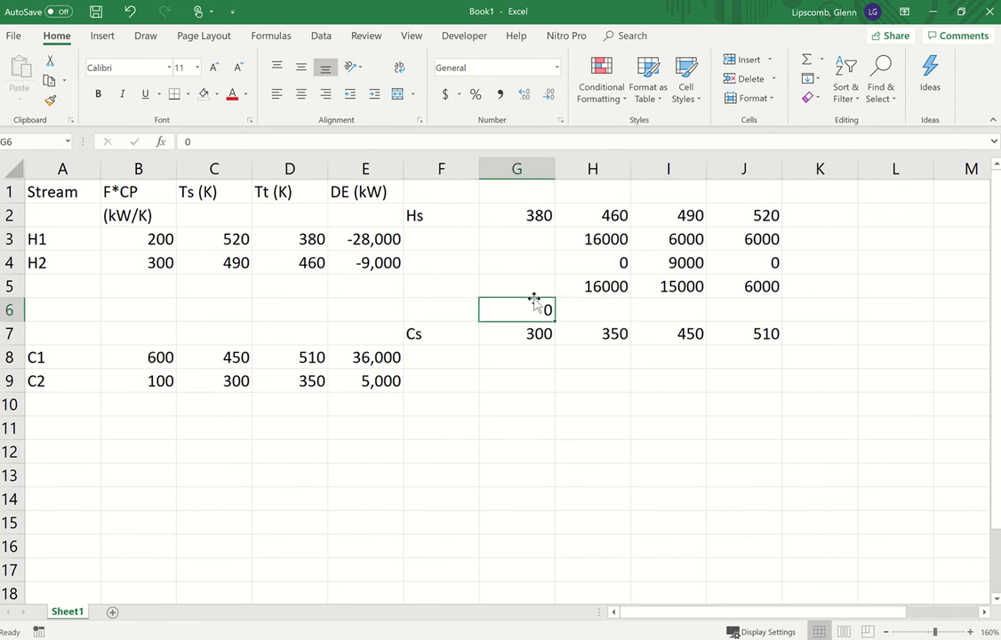
{"action": "key", "text": "Tab"}
{"action": "type", "text": "="}
{"action": "left_click", "coordinate": [534, 299]}
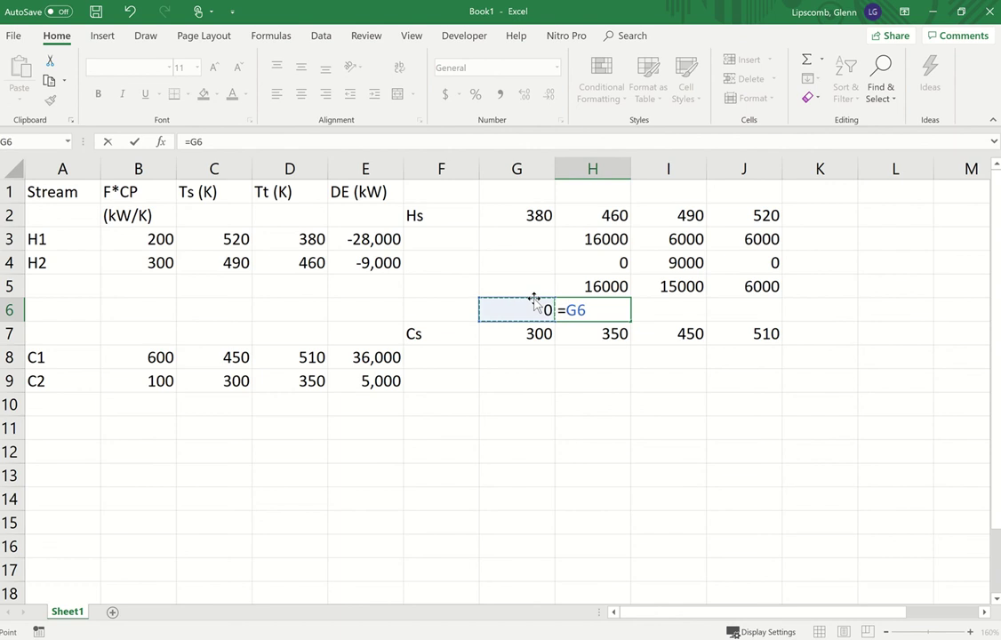
{"action": "type", "text": "+"}
{"action": "key", "text": "Up"}
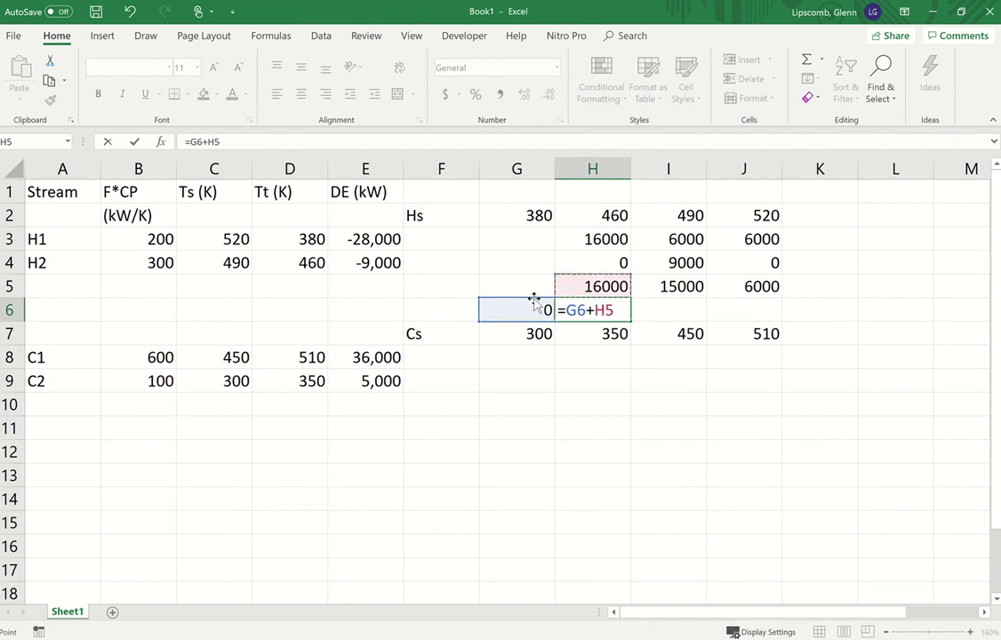
{"action": "key", "text": "Return"}
{"action": "left_click", "coordinate": [595, 310]}
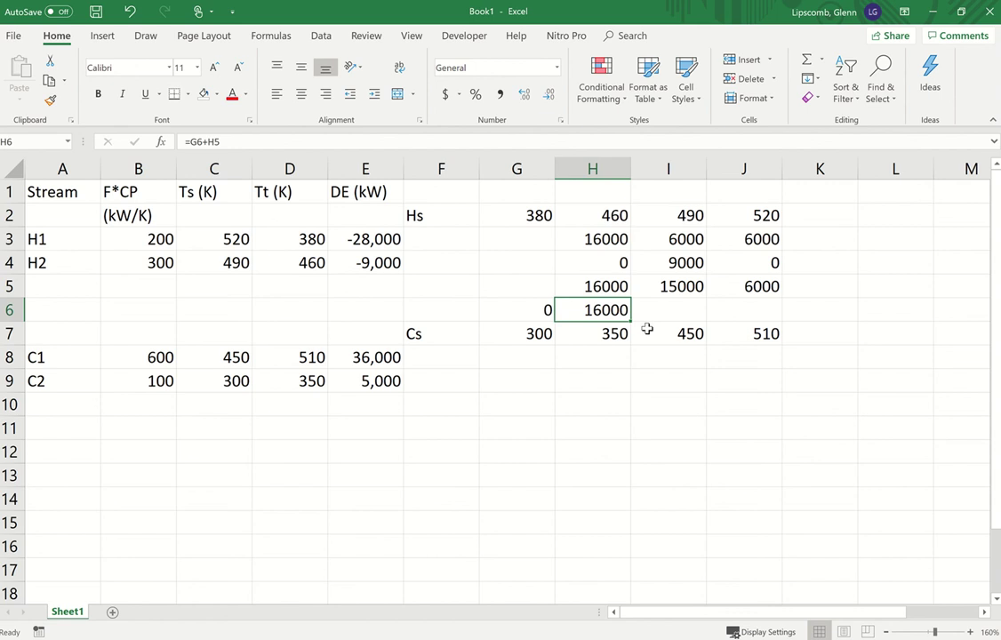
{"action": "left_click_drag", "start_coordinate": [631, 320], "coordinate": [760, 308]}
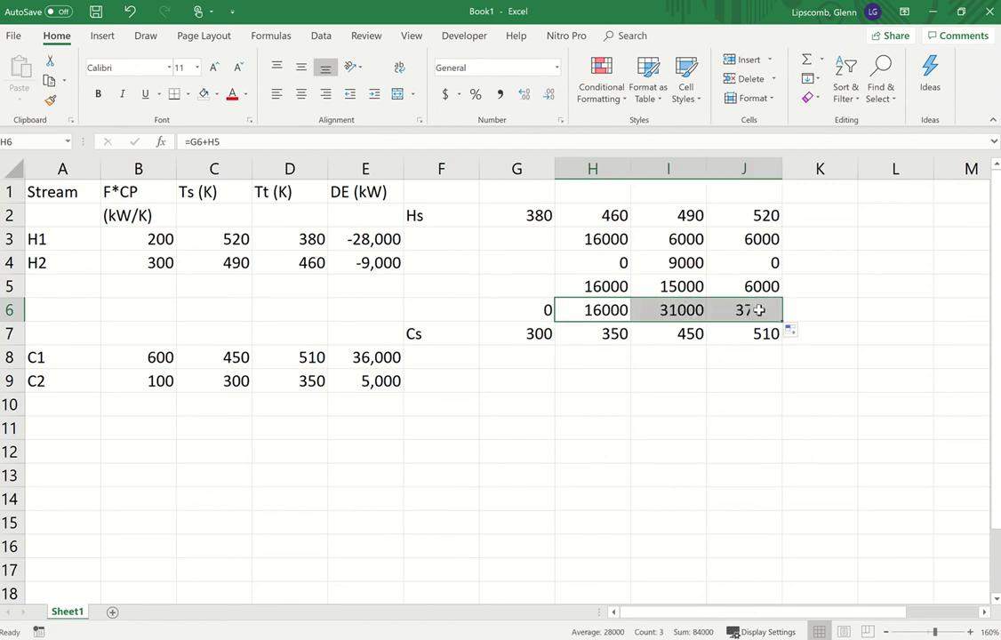
Label the cumulative row in F6 as "Hs cumul"
{"action": "left_click", "coordinate": [442, 305]}
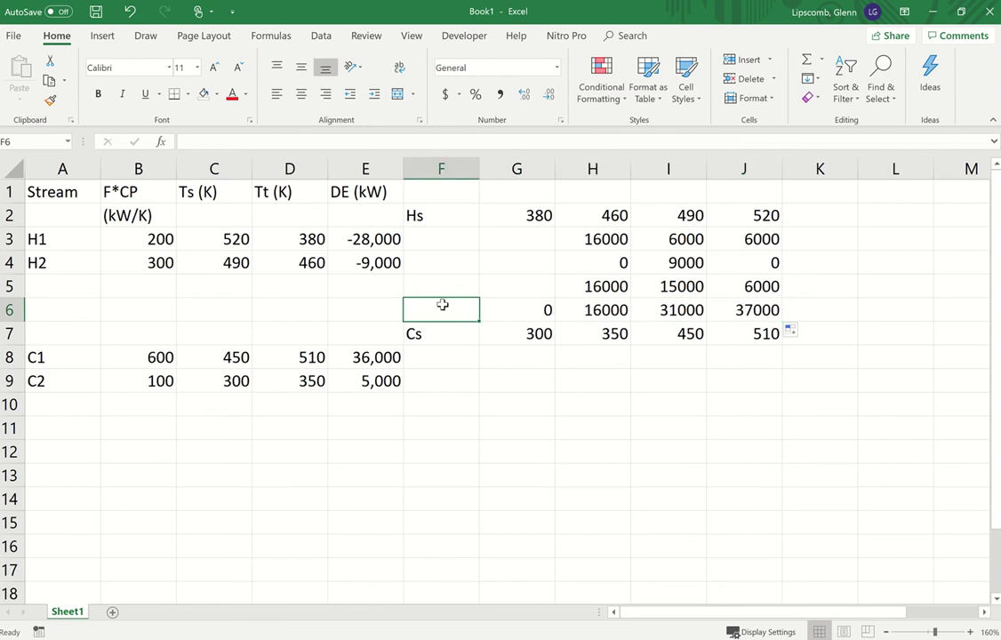
{"action": "type", "text": "H"}
{"action": "key", "text": "BackSpace"}
{"action": "type", "text": "u"}
{"action": "key", "text": "BackSpace"}
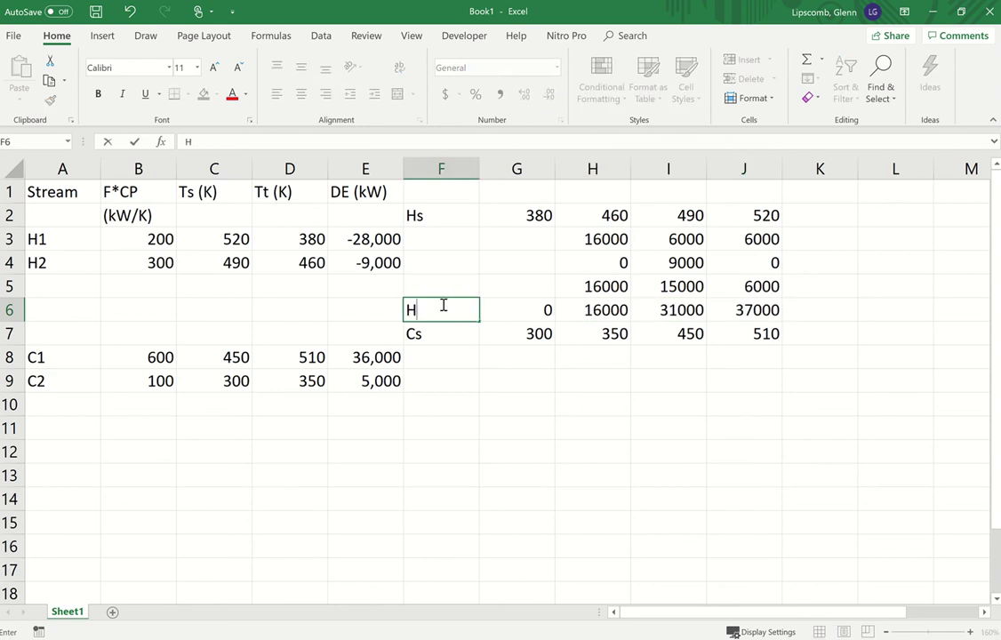
{"action": "type", "text": "s cumula"}
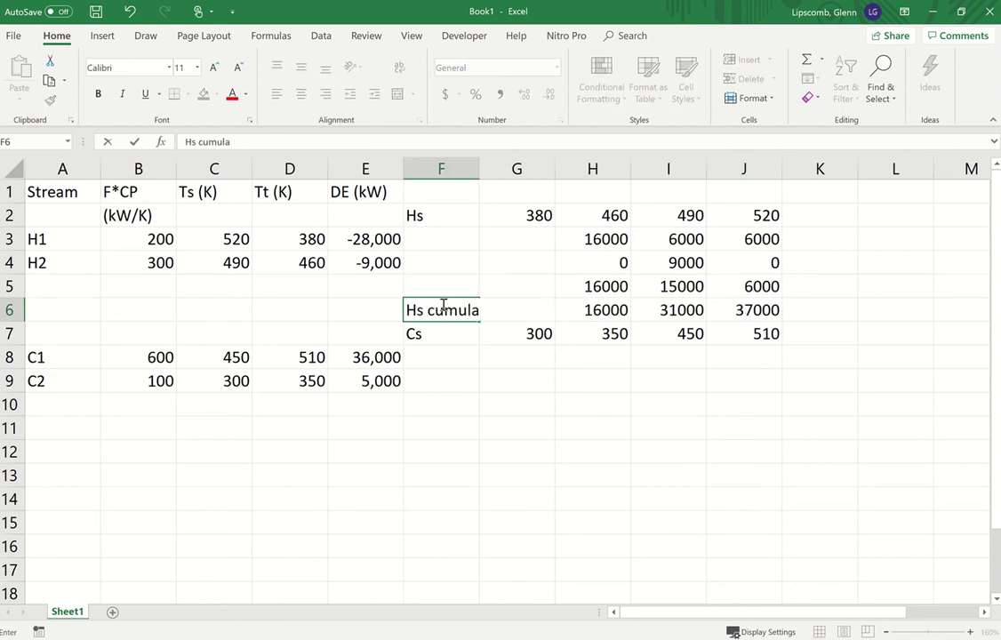
{"action": "key", "text": "BackSpace"}
{"action": "key", "text": "Return"}
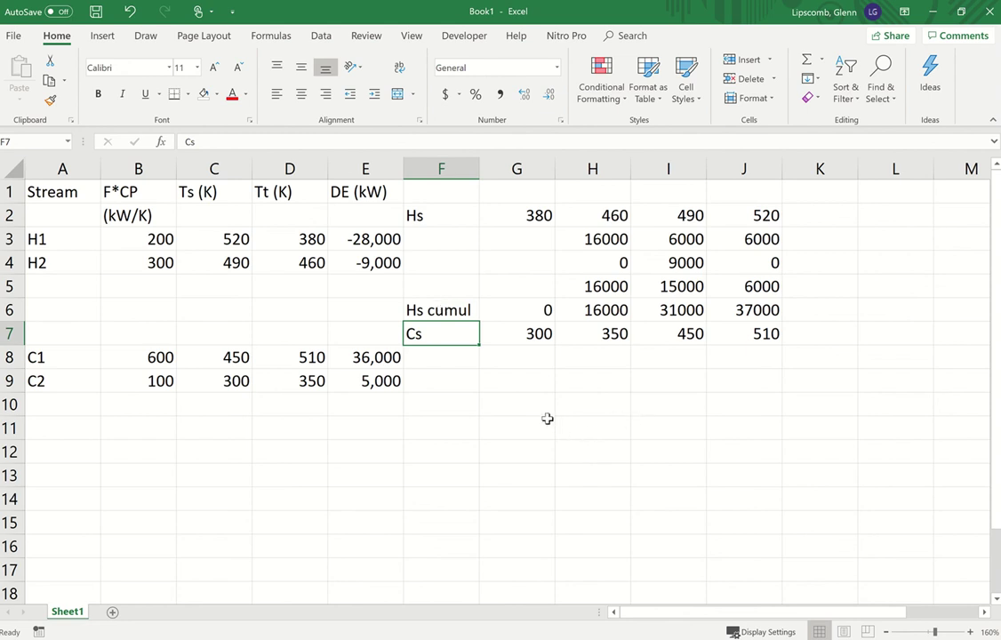
Copy the H1 interval heat formulas in H3:J3 to the C1 row at H8:J8
{"action": "left_click", "coordinate": [435, 360]}
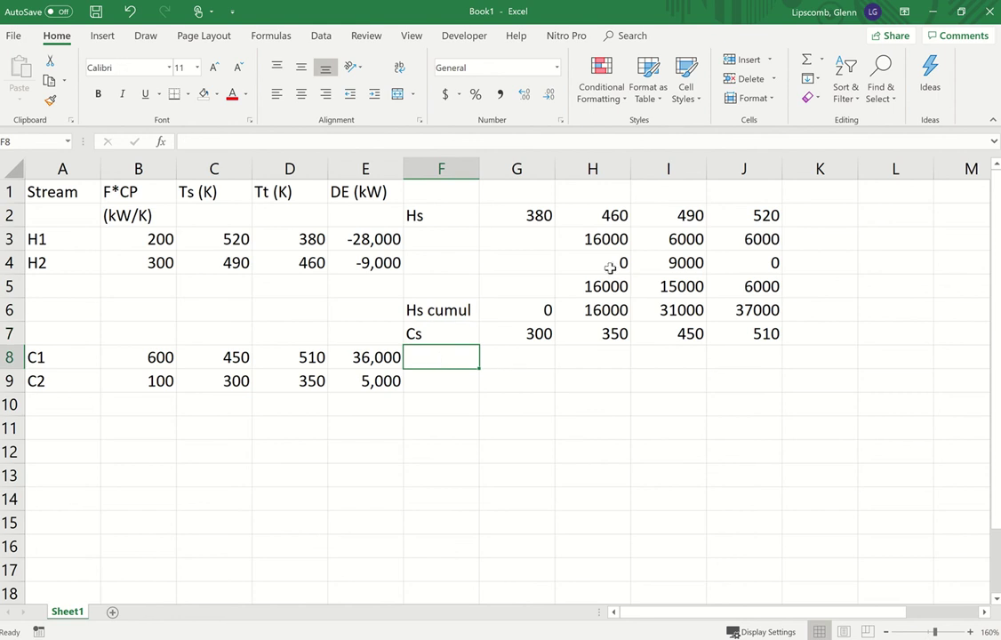
{"action": "left_click", "coordinate": [590, 239]}
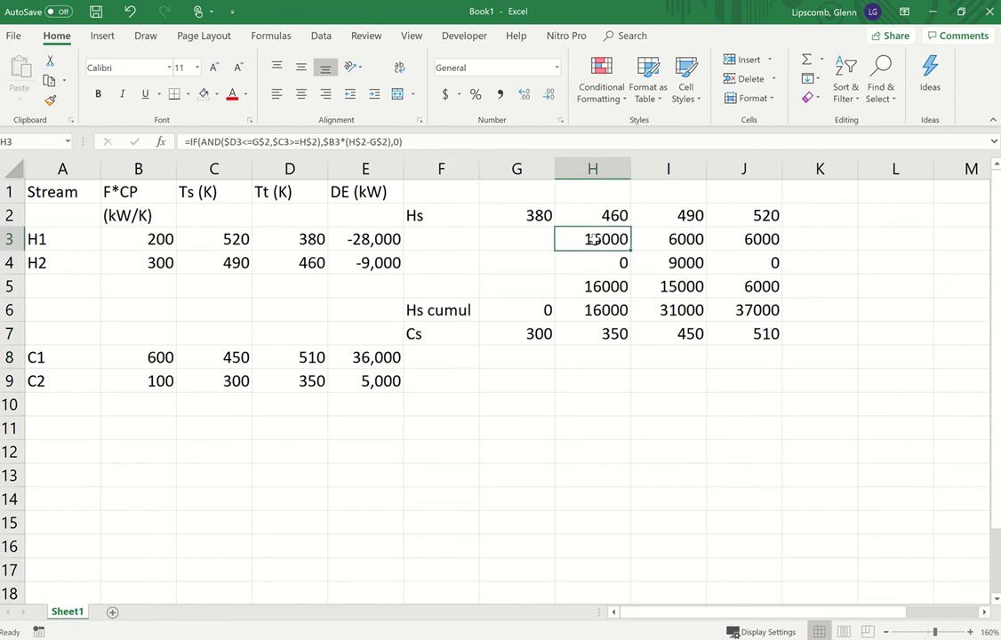
{"action": "key", "text": "shift+Right"}
{"action": "key", "text": "shift+Right"}
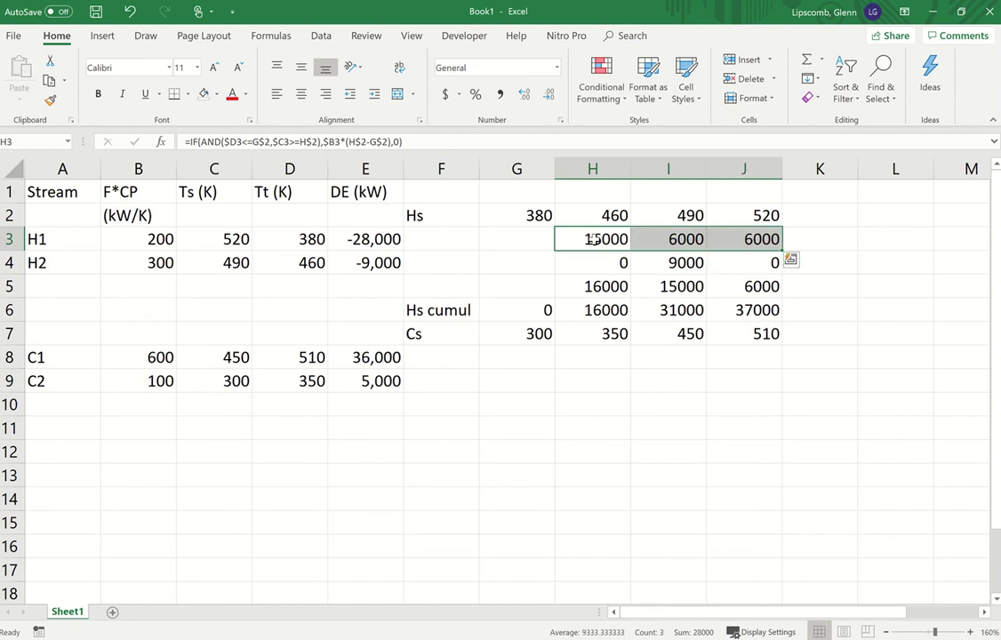
{"action": "key", "text": "ctrl+c"}
{"action": "key", "text": "Down"}
{"action": "key", "text": "Down"}
{"action": "key", "text": "Down"}
{"action": "key", "text": "Down"}
{"action": "key", "text": "Down"}
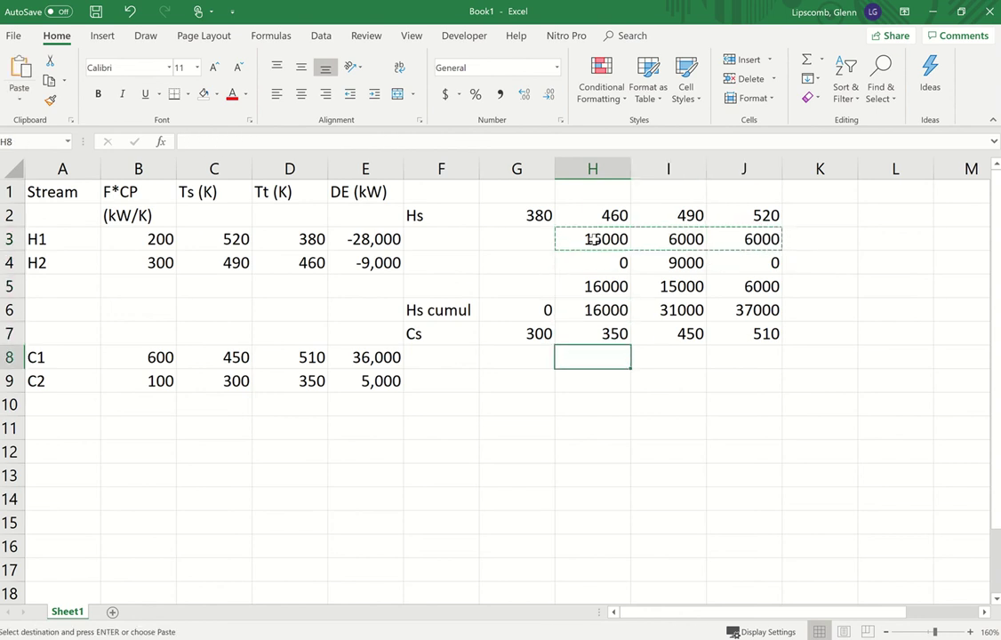
{"action": "key", "text": "ctrl+v"}
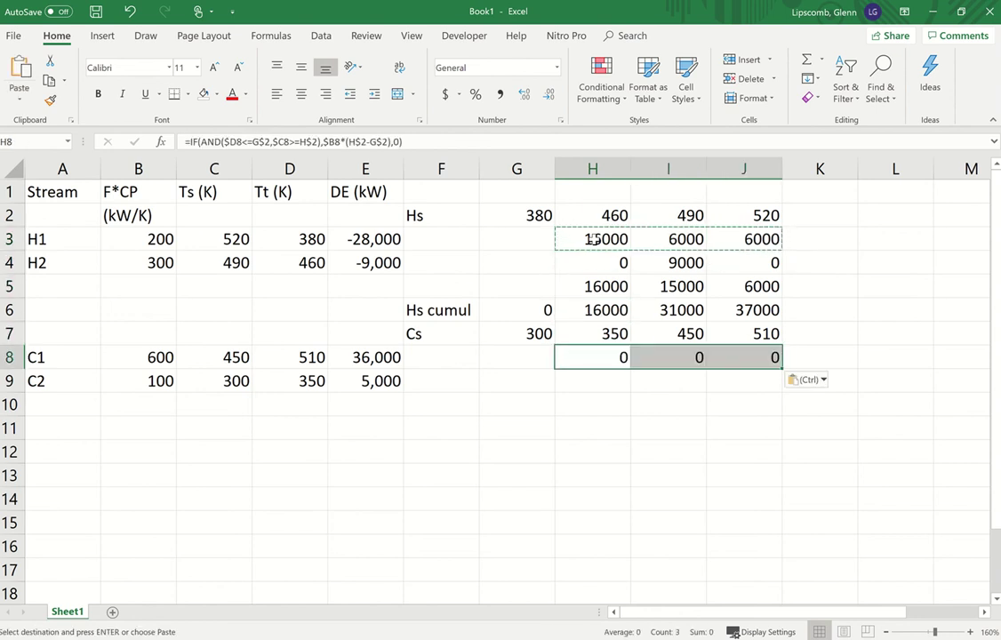
Change the first AND comparison in the H8 formula to greater-than-or-equal, $D8>=G$2
{"action": "left_click", "coordinate": [595, 358]}
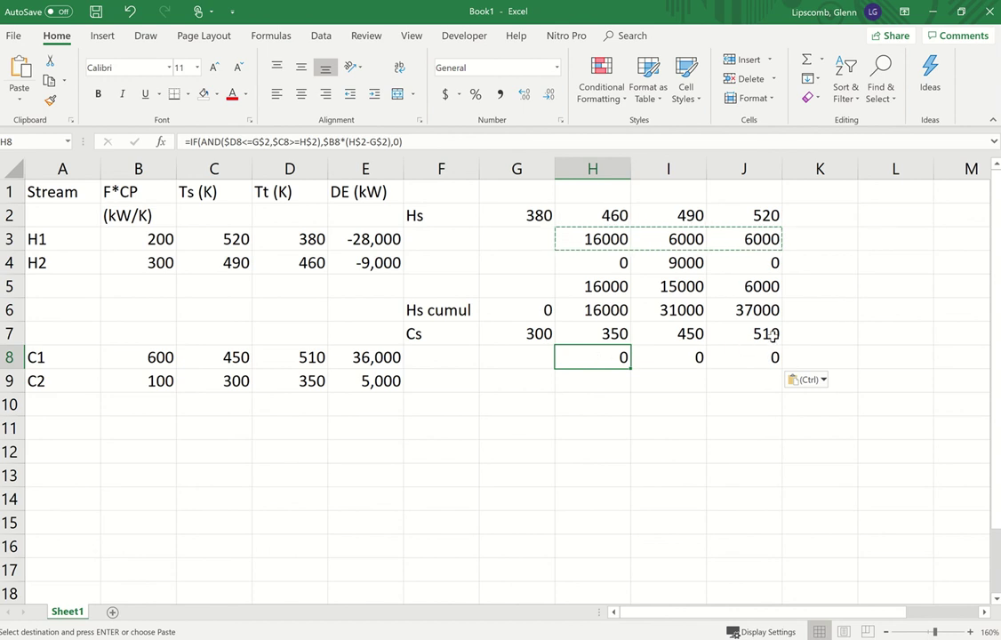
{"action": "double_click", "coordinate": [604, 352]}
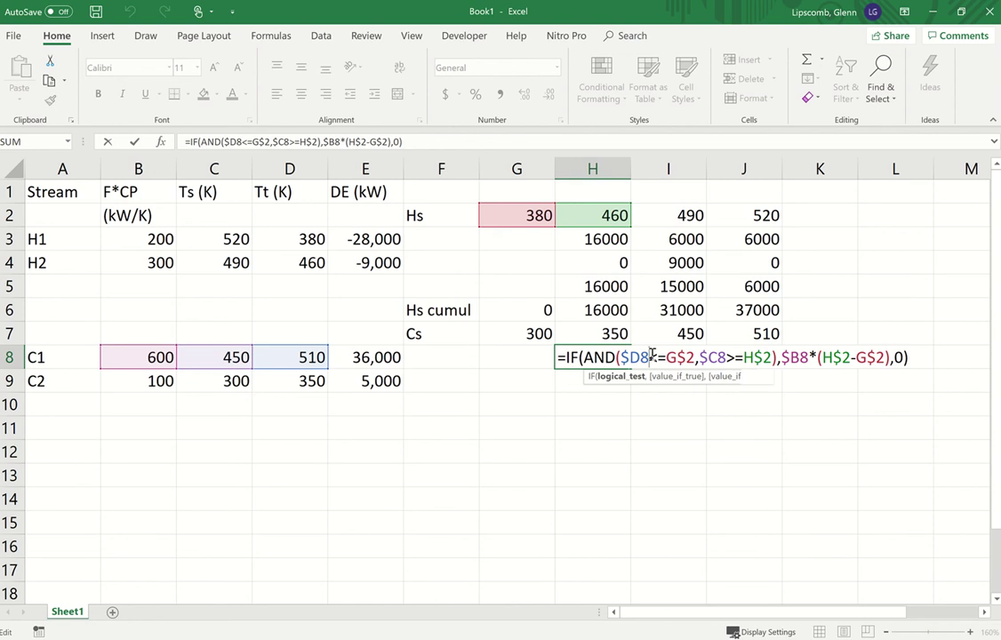
{"action": "key", "text": "Right"}
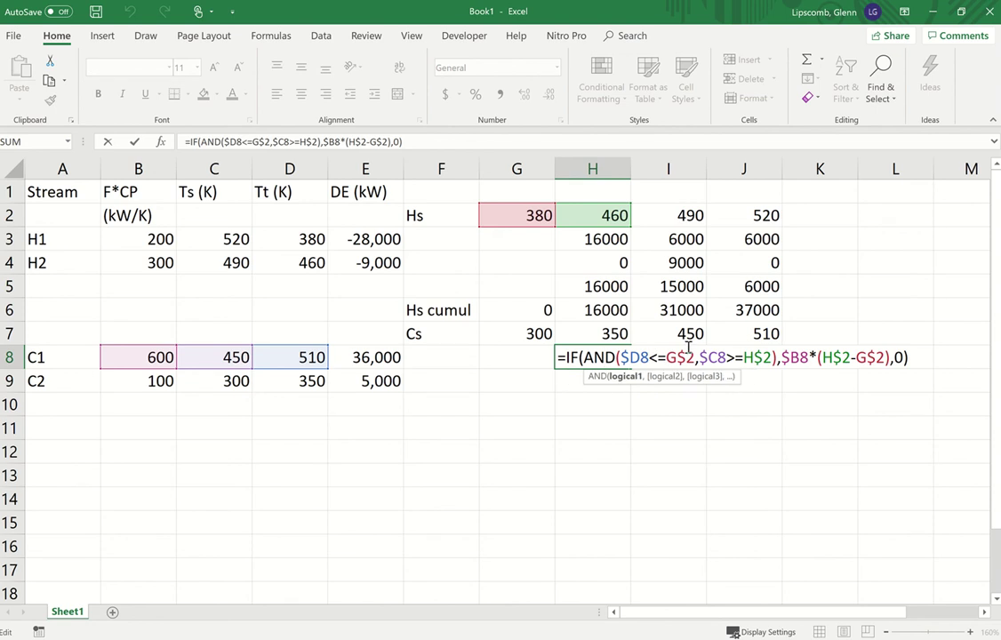
{"action": "type", "text": ">"}
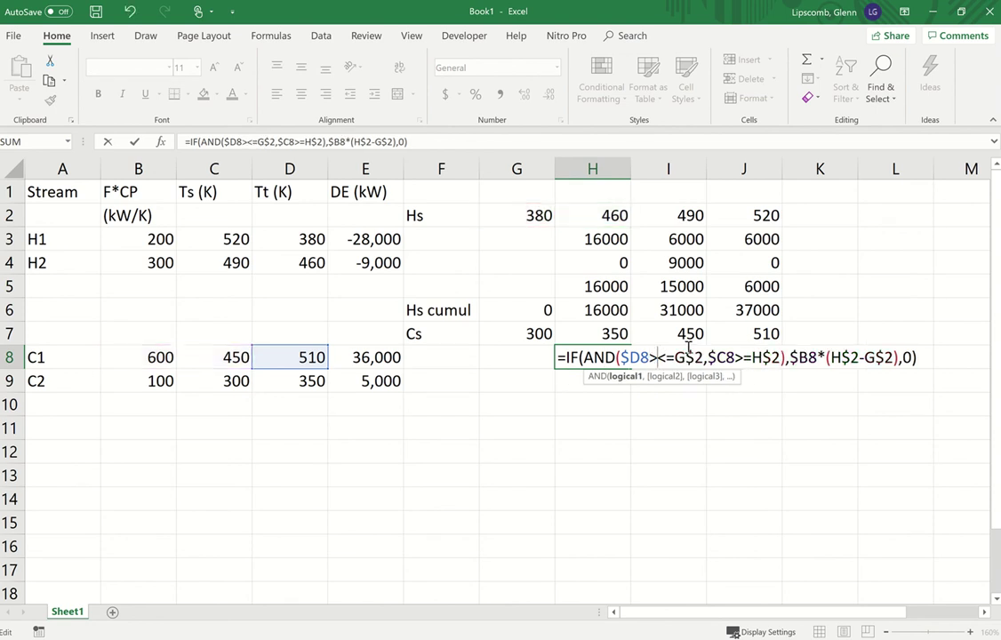
{"action": "type", "text": "==="}
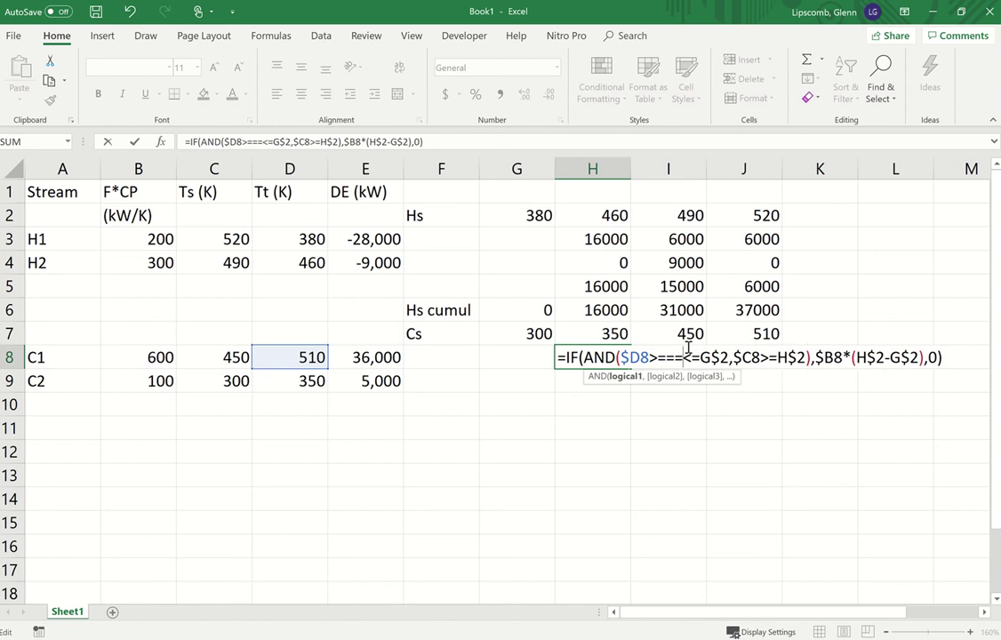
{"action": "key", "text": "BackSpace"}
{"action": "key", "text": "BackSpace"}
{"action": "key", "text": "Delete"}
{"action": "key", "text": "Delete"}
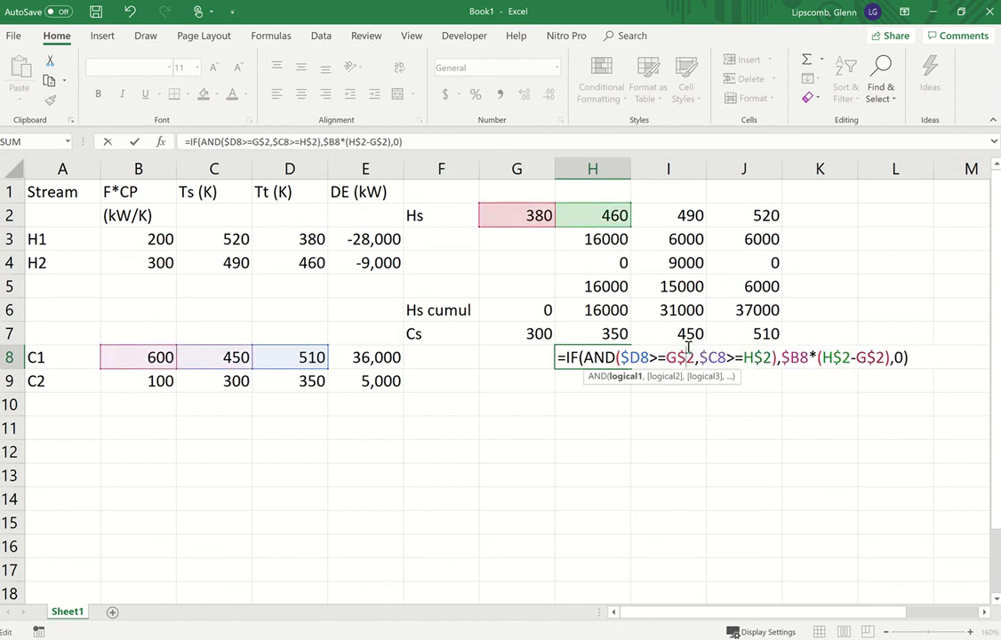
Change the first AND comparison in the H8 formula to reference the cold temperature row, $D8>=H$7
{"action": "key", "text": "BackSpace"}
{"action": "key", "text": "BackSpace"}
{"action": "key", "text": "BackSpace"}
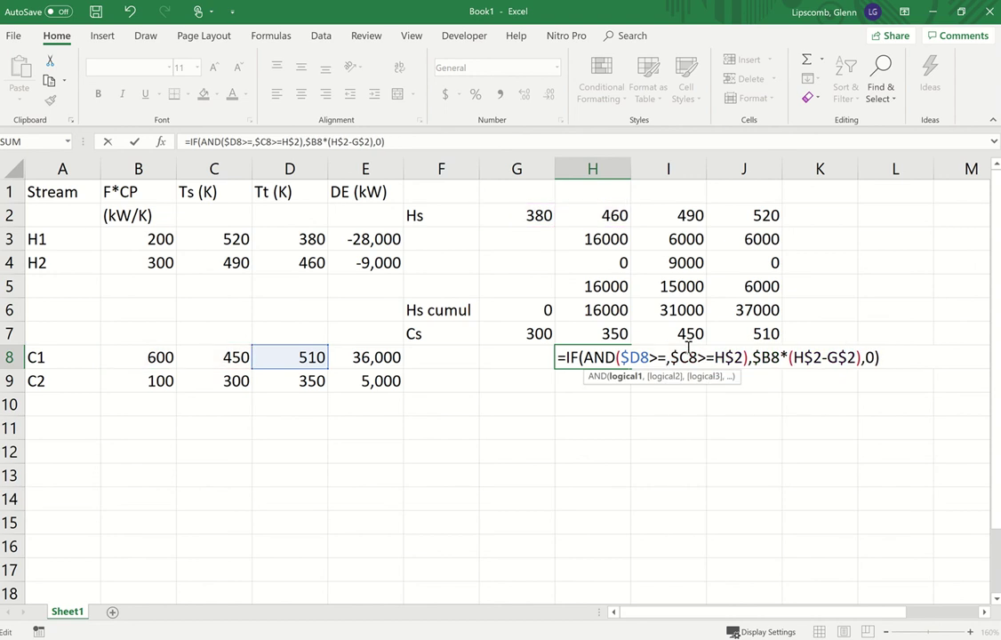
{"action": "type", "text": "h"}
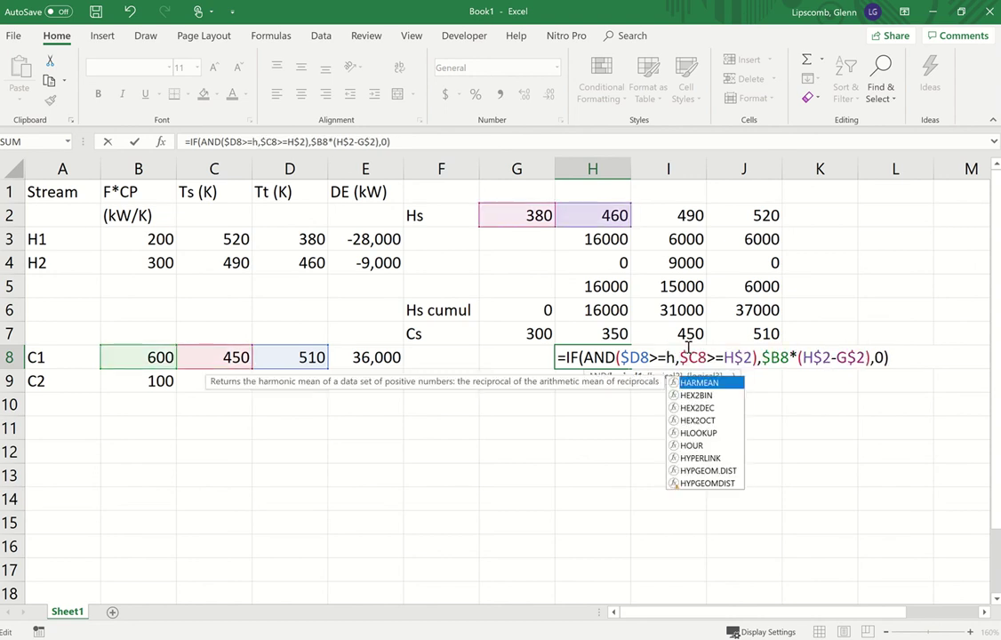
{"action": "type", "text": "$"}
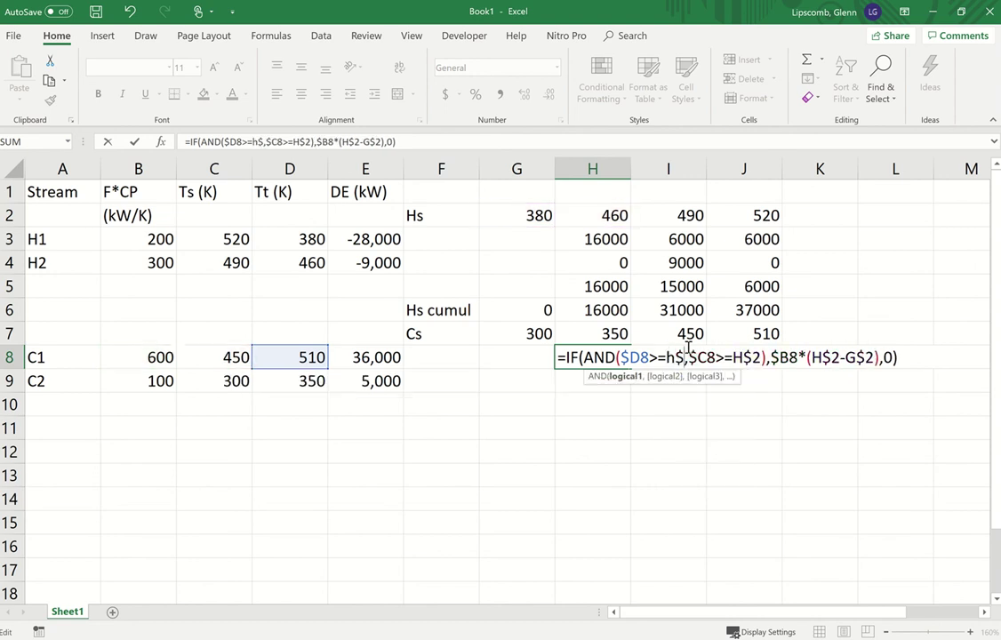
{"action": "type", "text": "7"}
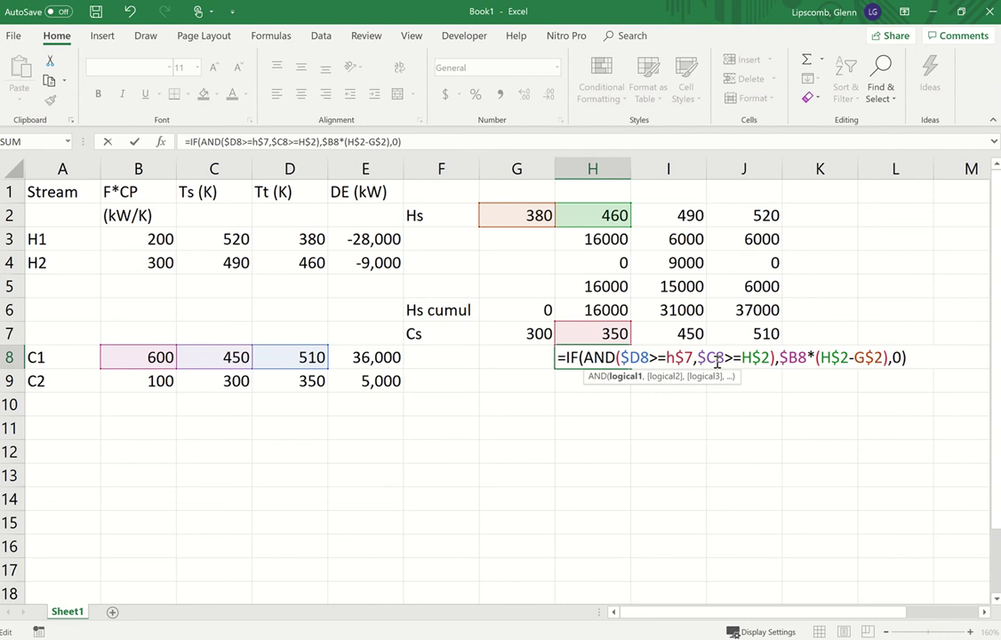
Change the second AND comparison in the H8 formula to $C8<=G$7
{"action": "left_click", "coordinate": [716, 362]}
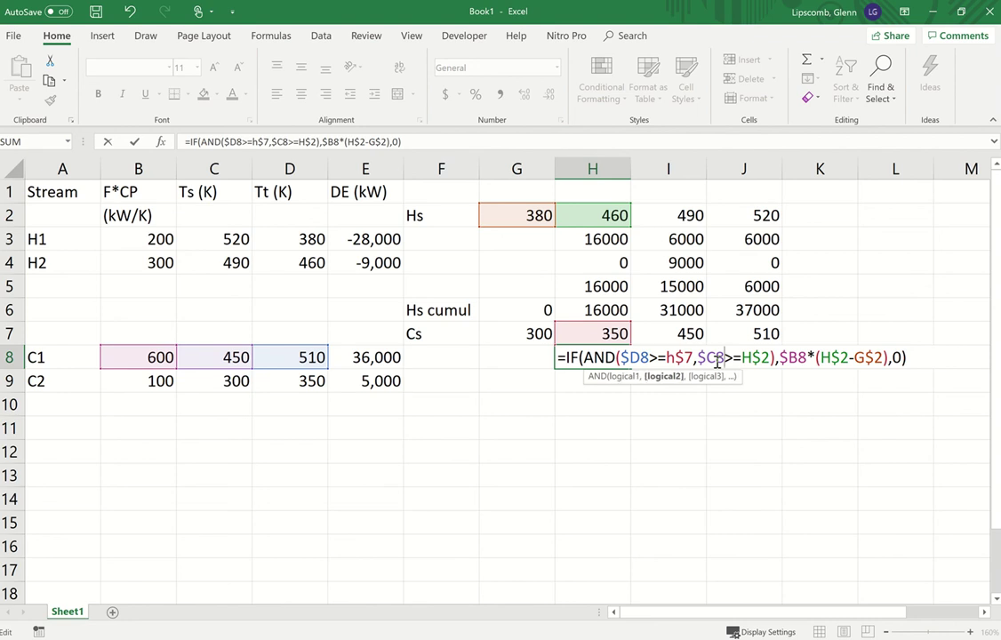
{"action": "key", "text": "Delete"}
{"action": "type", "text": "<"}
{"action": "key", "text": "BackSpace"}
{"action": "type", "text": "g"}
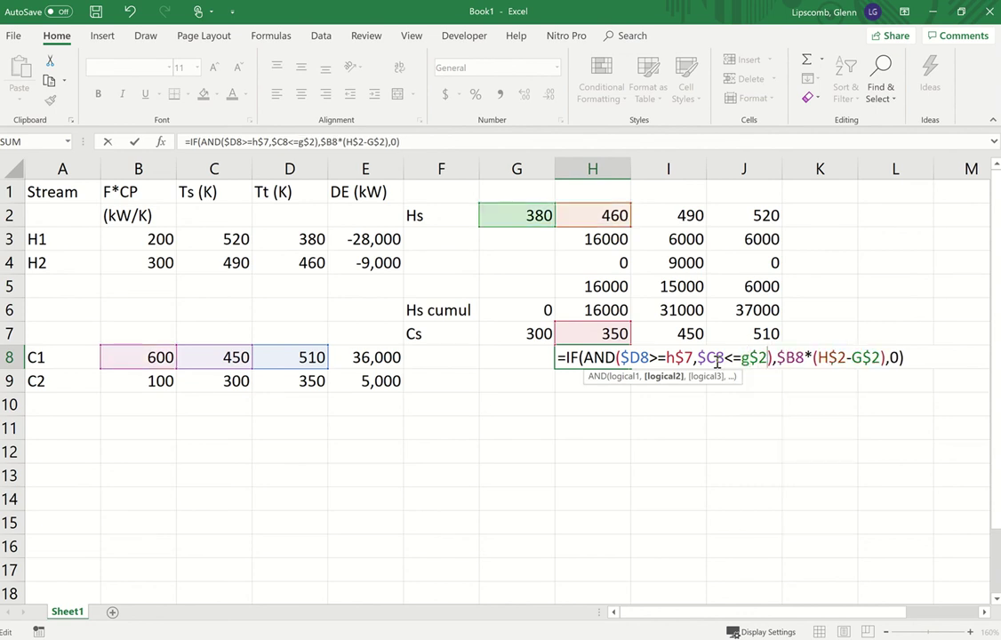
{"action": "key", "text": "BackSpace"}
{"action": "type", "text": "7"}
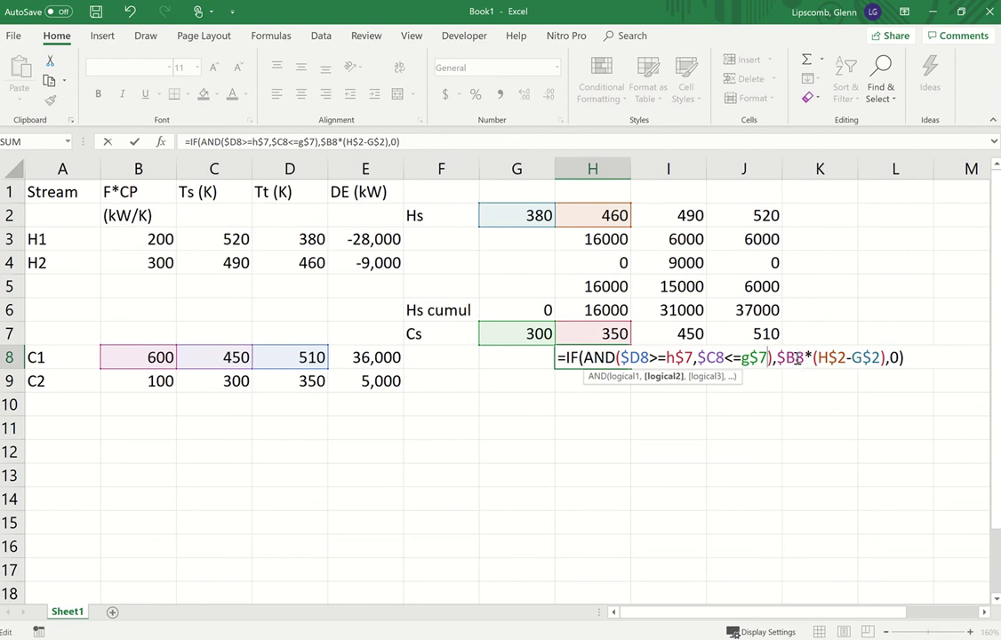
Change the temperature difference in the H8 formula to (H$7-G$7) and fill the formula across H8:J9
{"action": "left_click", "coordinate": [841, 356]}
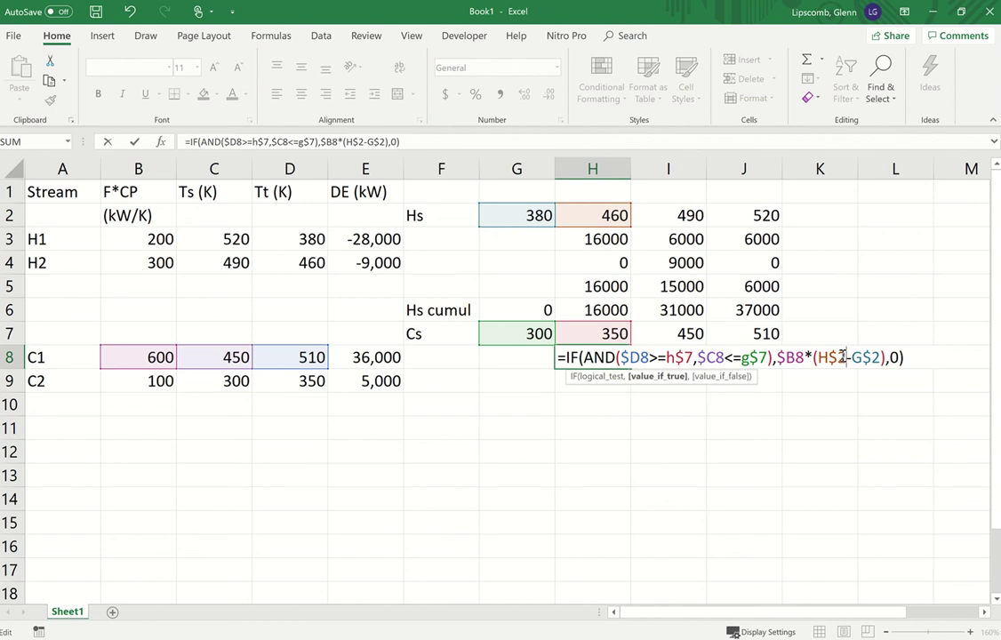
{"action": "key", "text": "BackSpace"}
{"action": "type", "text": "7"}
{"action": "key", "text": "Right"}
{"action": "key", "text": "Right"}
{"action": "key", "text": "Right"}
{"action": "key", "text": "Right"}
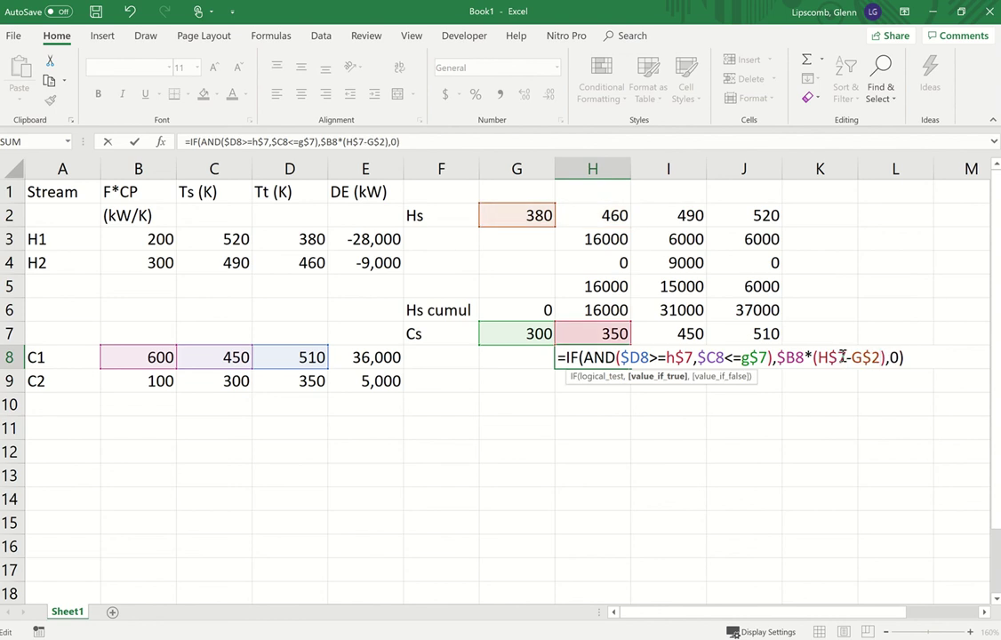
{"action": "key", "text": "BackSpace"}
{"action": "type", "text": "7"}
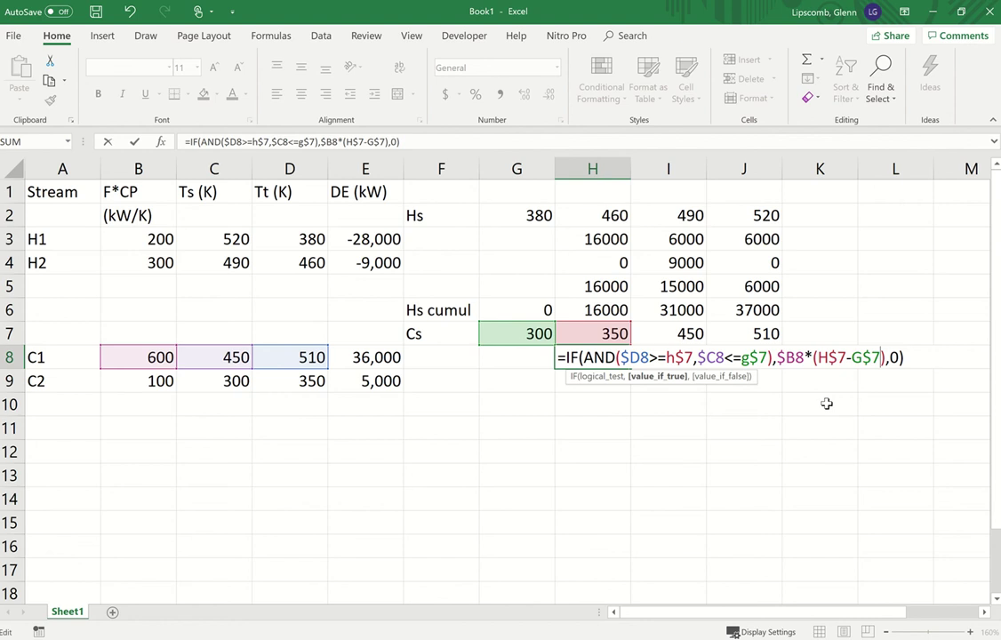
{"action": "key", "text": "Return"}
{"action": "left_click", "coordinate": [594, 357]}
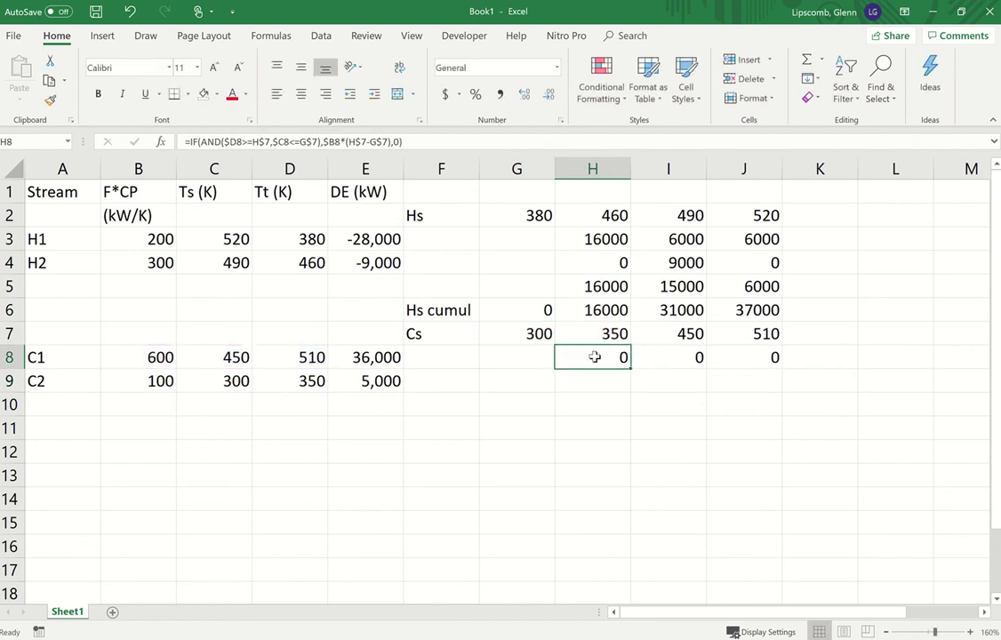
{"action": "left_click_drag", "start_coordinate": [630, 368], "coordinate": [783, 391]}
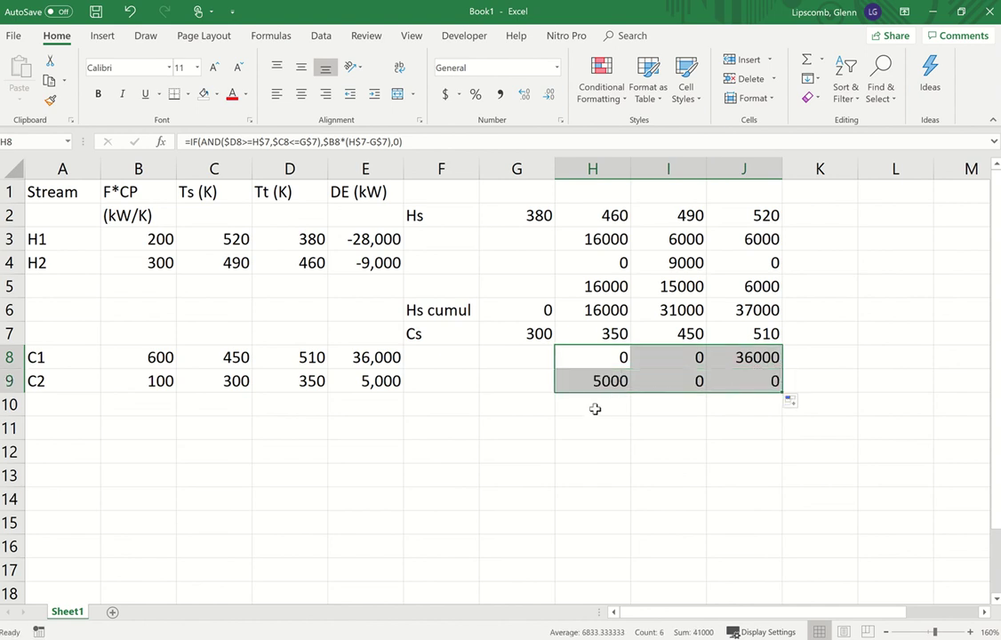
Copy the hot-stream total and cumulative rows in F5:J6 to the cold-stream block starting at F10
{"action": "left_click", "coordinate": [462, 285]}
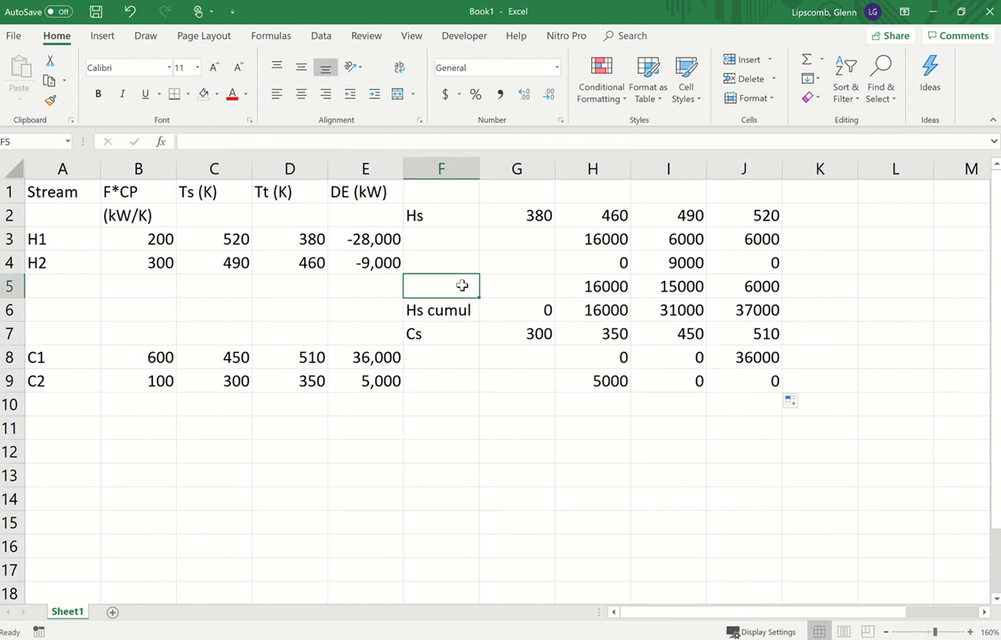
{"action": "key", "text": "shift+Right"}
{"action": "key", "text": "shift+Right"}
{"action": "key", "text": "shift+Right"}
{"action": "key", "text": "shift+Right"}
{"action": "key", "text": "shift+Down"}
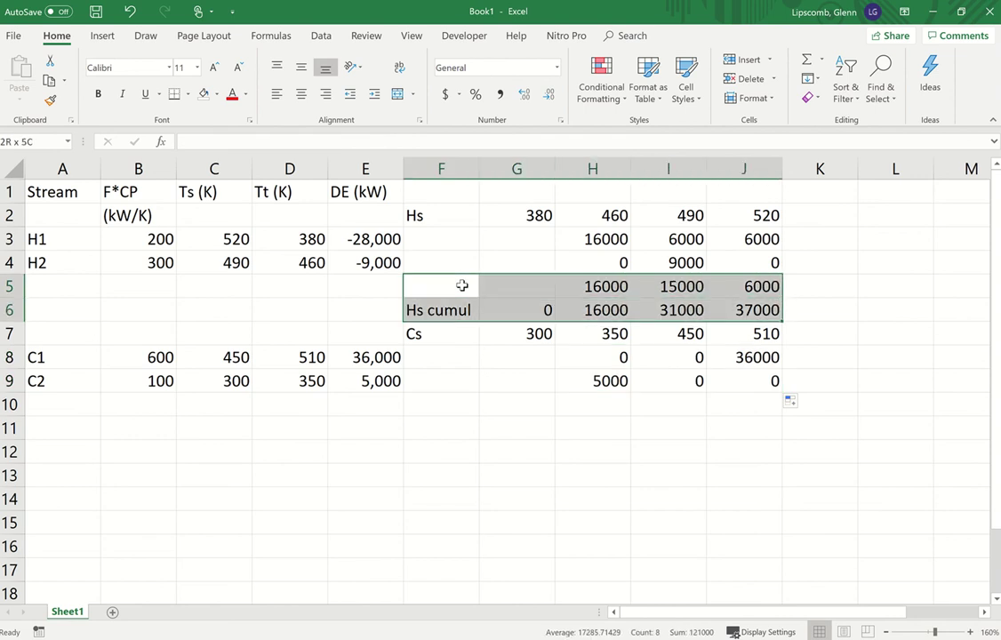
{"action": "key", "text": "ctrl+c"}
{"action": "key", "text": "Down"}
{"action": "key", "text": "Down"}
{"action": "key", "text": "Down"}
{"action": "key", "text": "Down"}
{"action": "key", "text": "Down"}
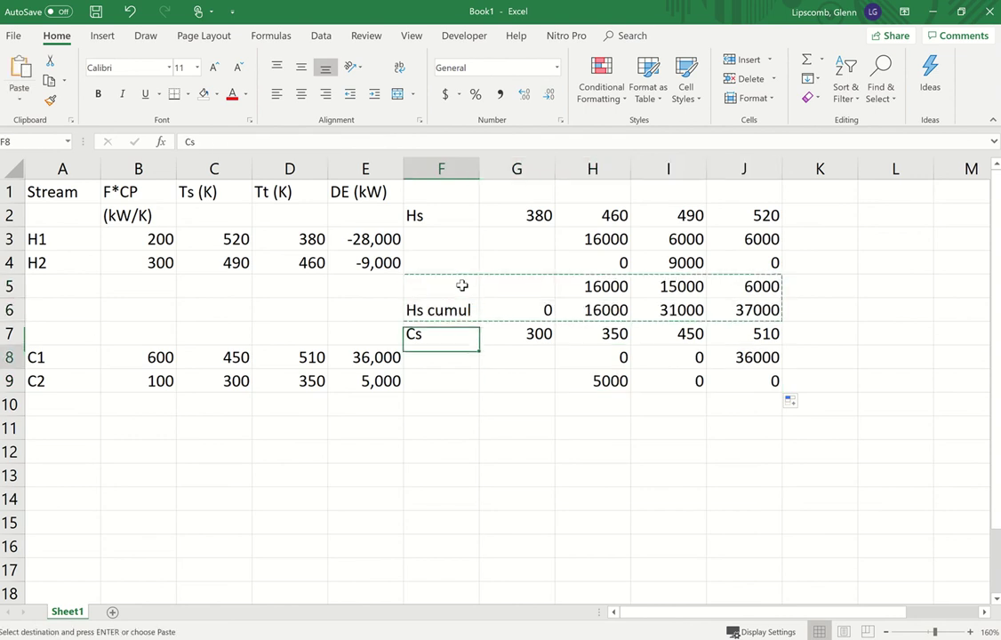
{"action": "key", "text": "ctrl+v"}
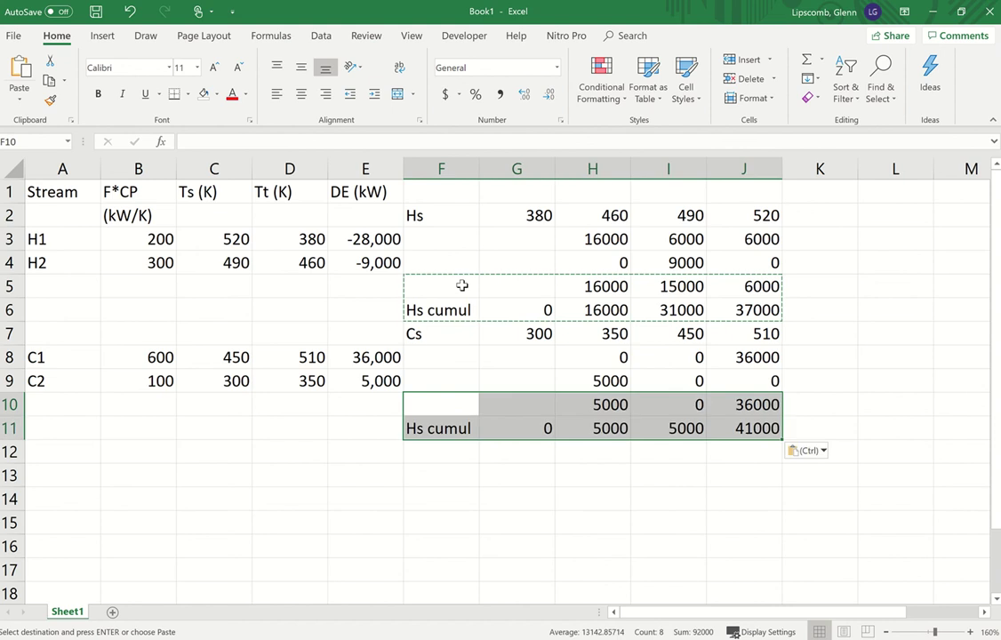
Relabel the copied cumulative row in F11 as "Cs cumul"
{"action": "key", "text": "Down"}
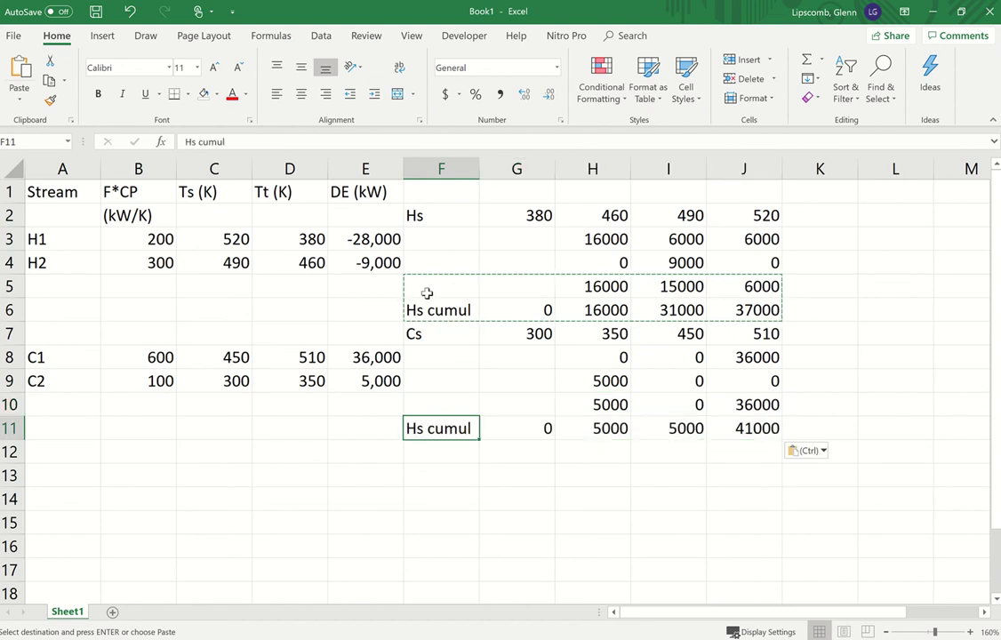
{"action": "key", "text": "Escape"}
{"action": "key", "text": "F2"}
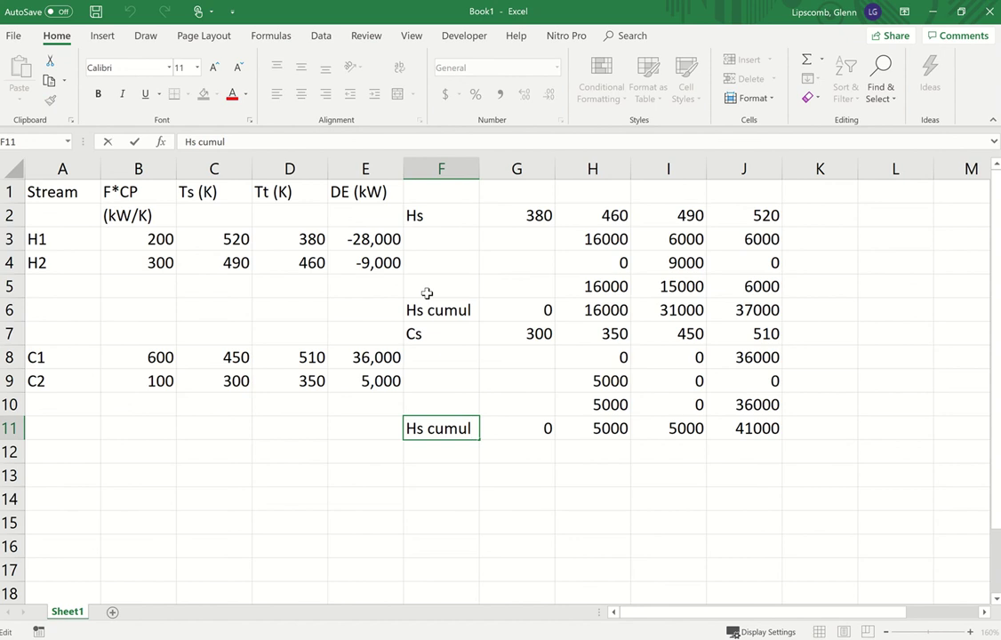
{"action": "key", "text": "Left"}
{"action": "key", "text": "Left"}
{"action": "key", "text": "Left"}
{"action": "key", "text": "Left"}
{"action": "key", "text": "Left"}
{"action": "key", "text": "Left"}
{"action": "key", "text": "Left"}
{"action": "key", "text": "BackSpace"}
{"action": "type", "text": "C"}
{"action": "key", "text": "Return"}
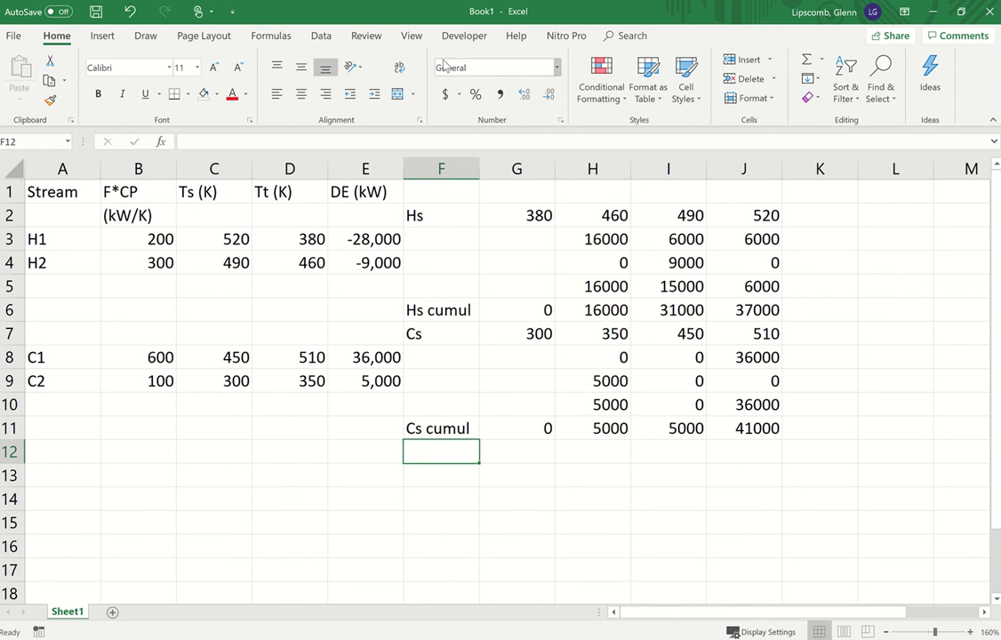
Insert an empty scatter chart with straight lines and markers, starting from the blank cell A11
{"action": "left_click", "coordinate": [102, 35]}
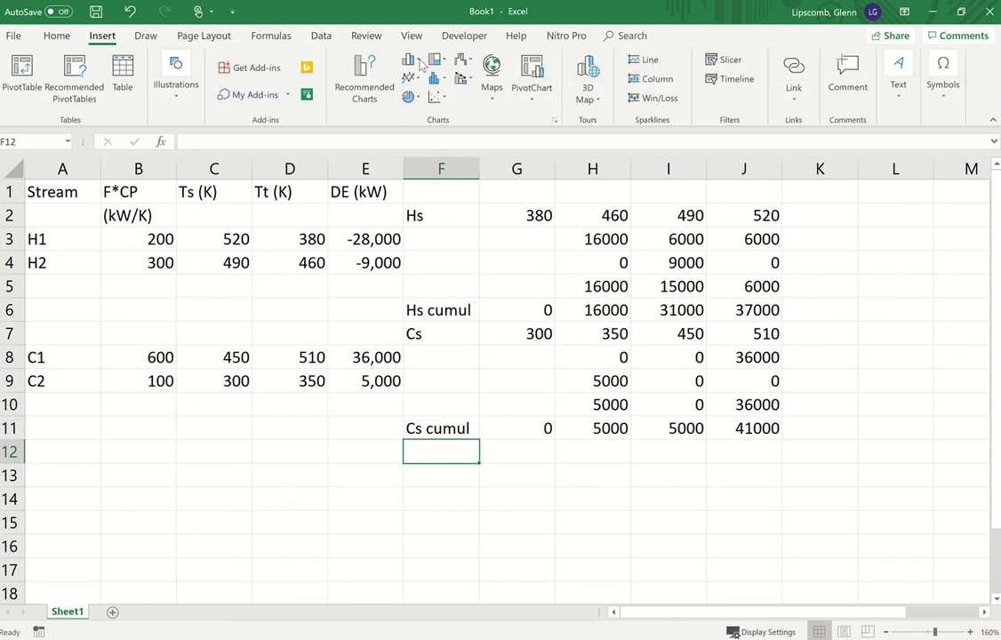
{"action": "left_click", "coordinate": [435, 100]}
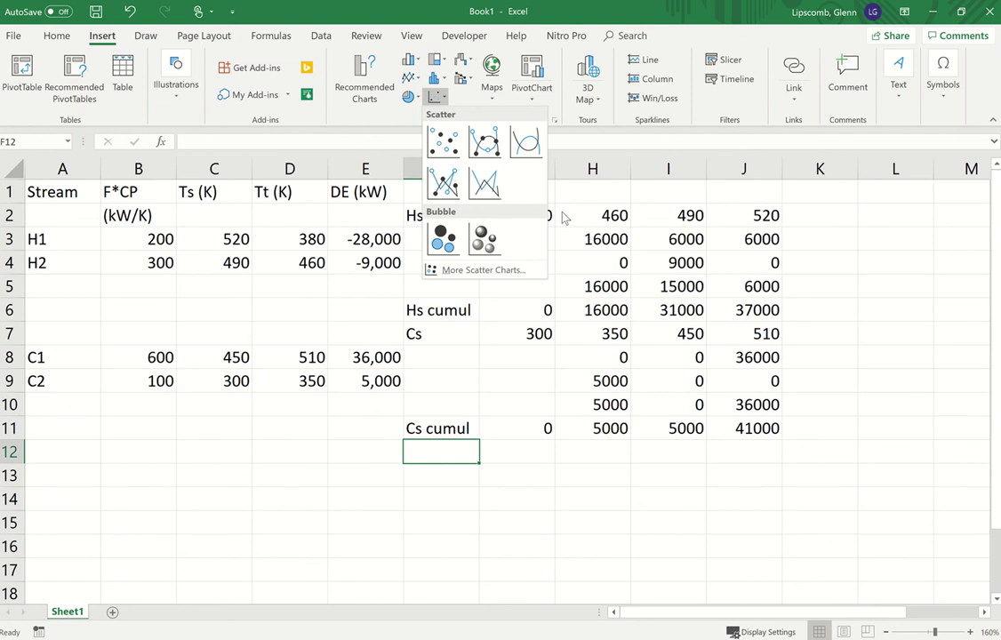
{"action": "left_click", "coordinate": [418, 371]}
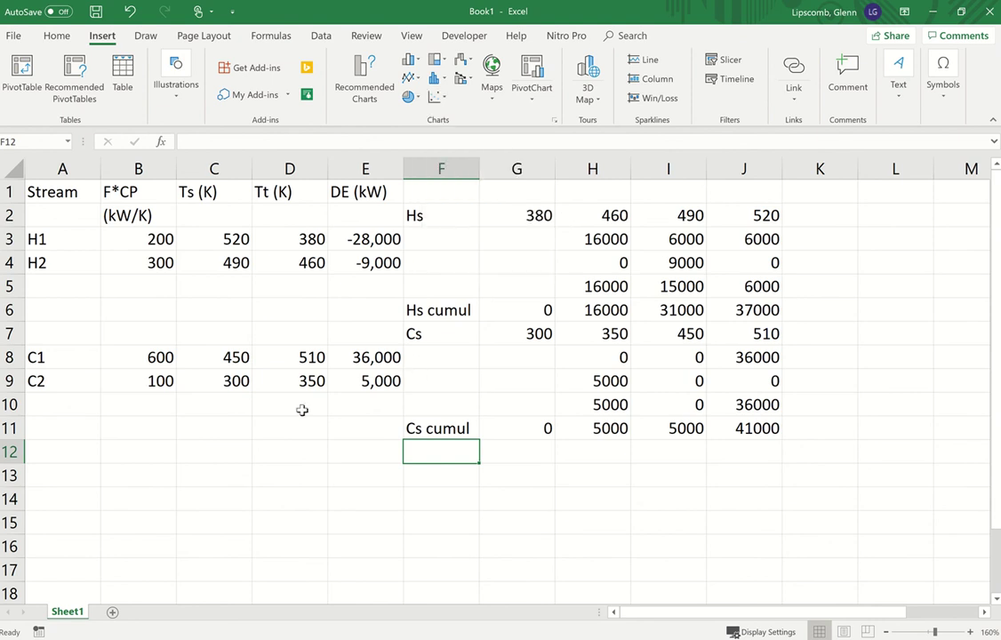
{"action": "left_click", "coordinate": [77, 475]}
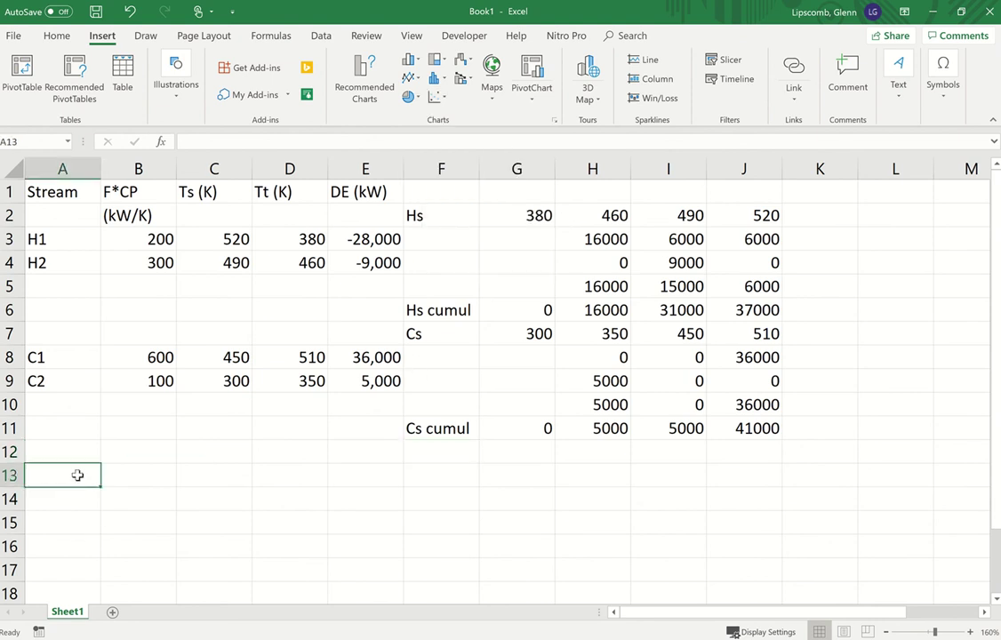
{"action": "left_click", "coordinate": [74, 425]}
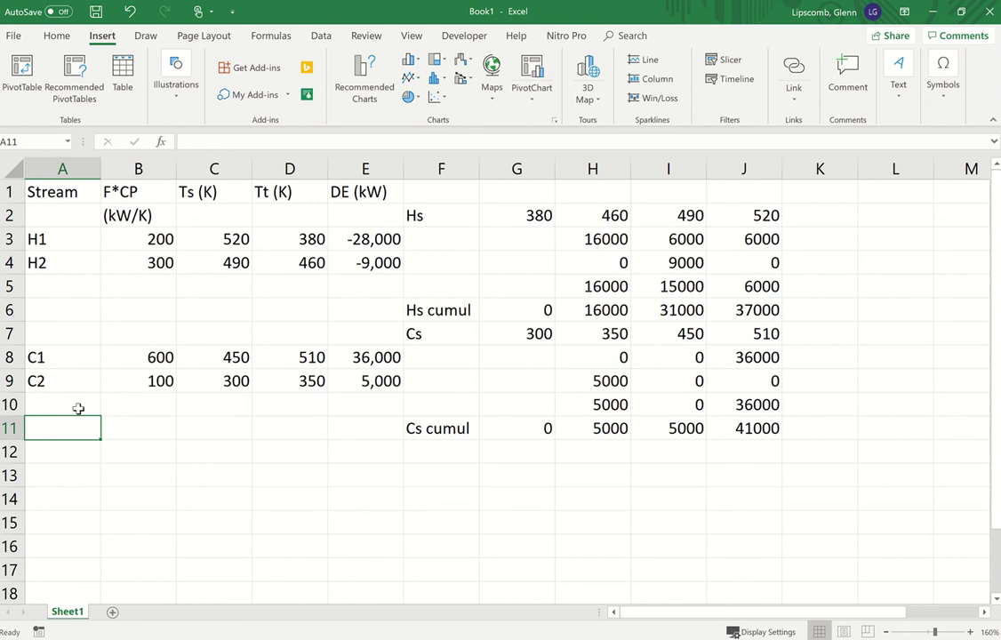
{"action": "left_click", "coordinate": [436, 96]}
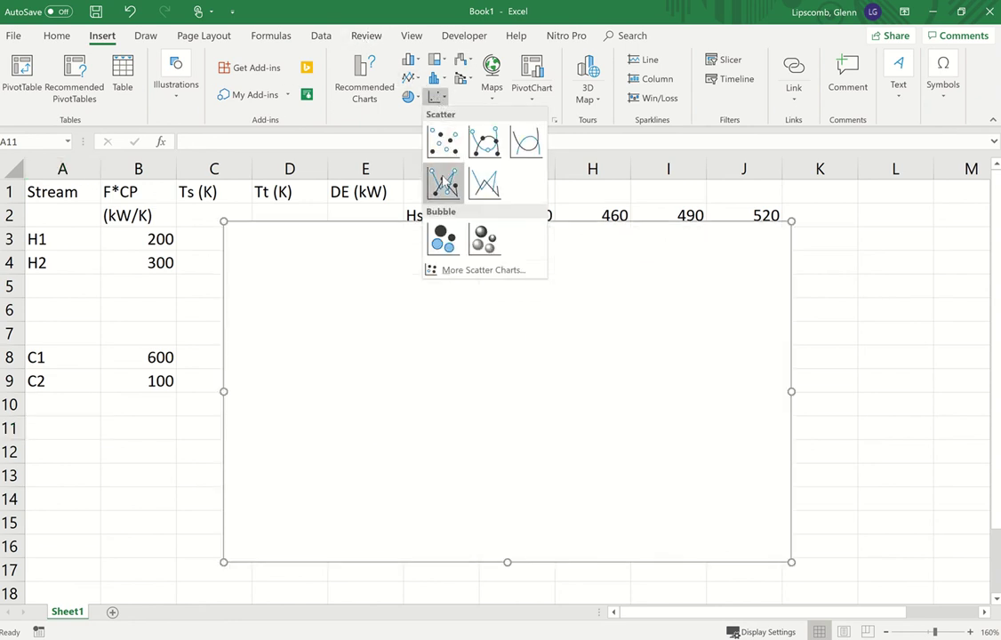
{"action": "left_click", "coordinate": [443, 181]}
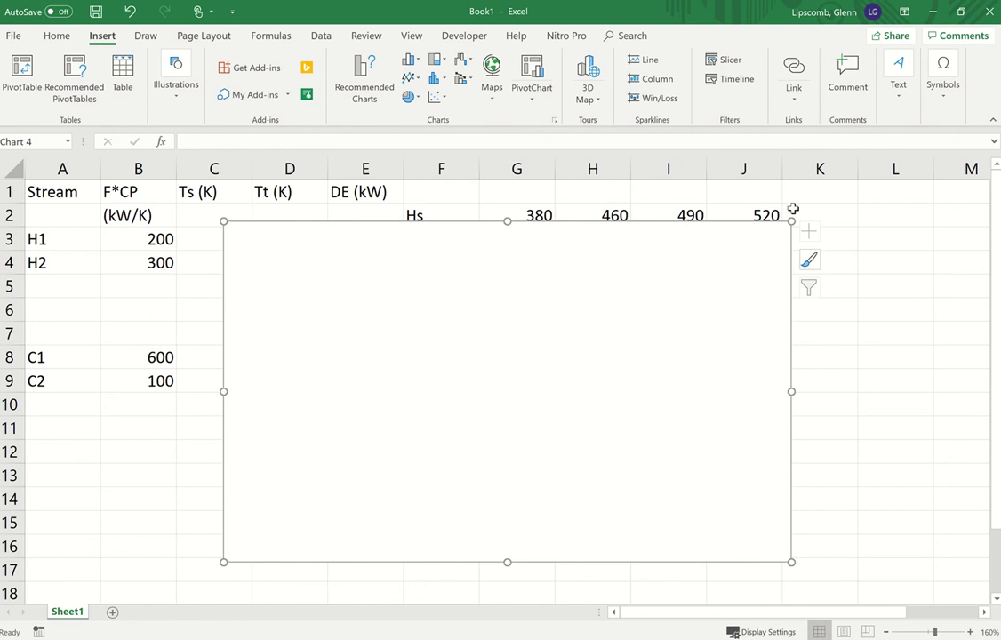
Shrink the empty chart and place it below the stream table, over about A10:D18
{"action": "mouse_move", "coordinate": [791, 220]}
{"action": "left_mouse_down"}
{"action": "mouse_move", "coordinate": [611, 337]}
{"action": "mouse_move", "coordinate": [454, 393]}
{"action": "mouse_move", "coordinate": [417, 393]}
{"action": "mouse_move", "coordinate": [388, 447]}
{"action": "mouse_move", "coordinate": [373, 421]}
{"action": "mouse_move", "coordinate": [397, 401]}
{"action": "mouse_move", "coordinate": [311, 401]}
{"action": "left_mouse_up"}
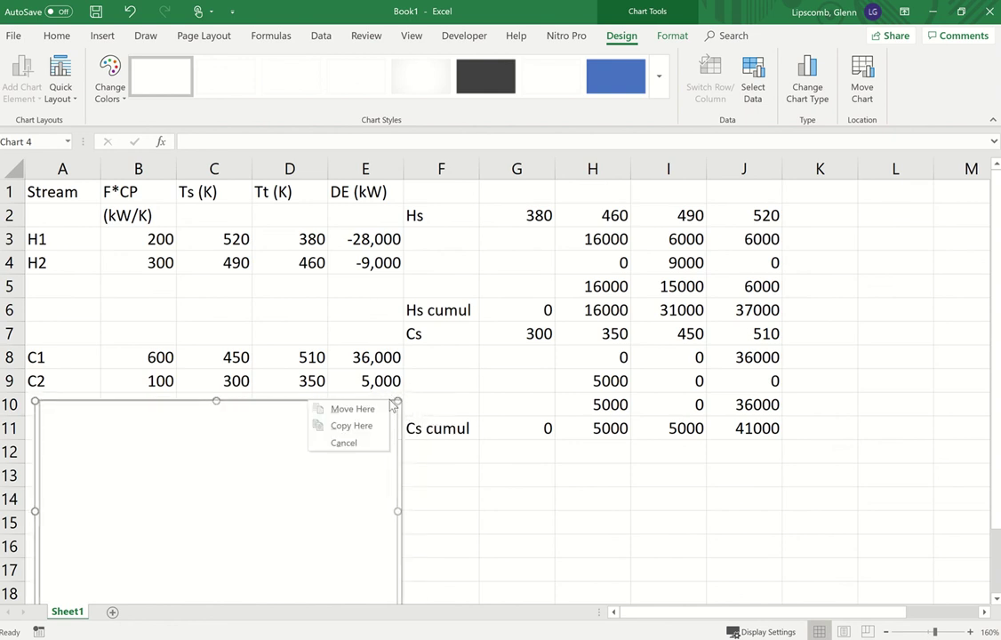
{"action": "left_click", "coordinate": [170, 400]}
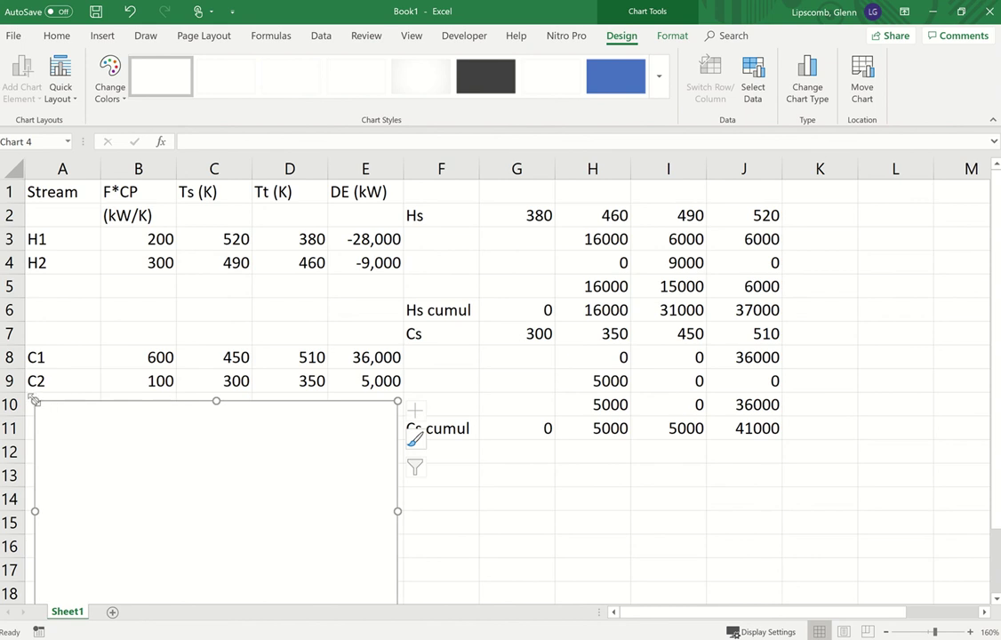
{"action": "left_click_drag", "start_coordinate": [35, 401], "coordinate": [60, 394]}
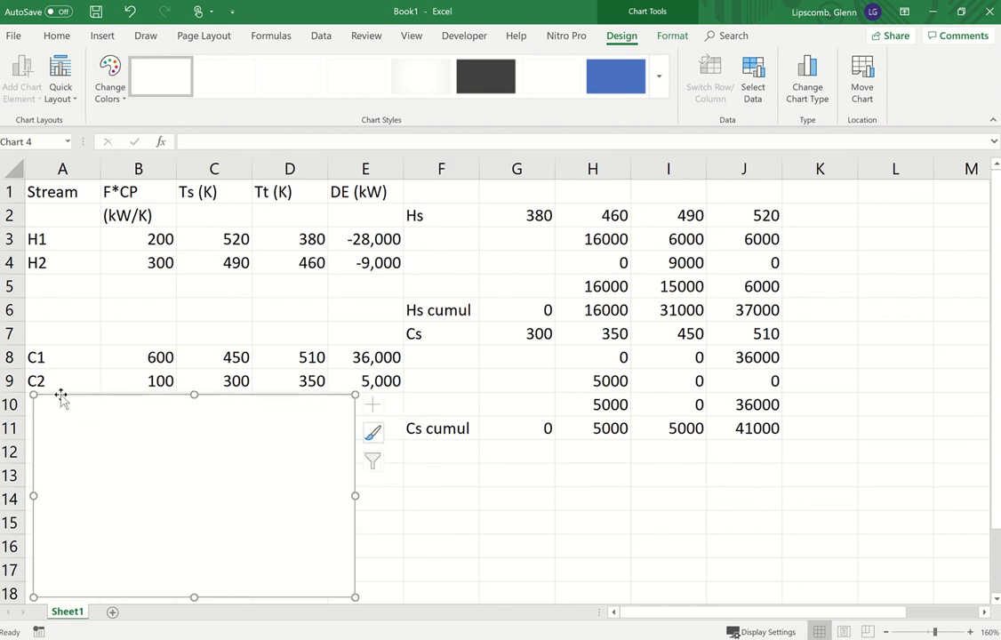
Add a data series named "Hs" to the chart with the hot temperatures in G2:J2 as X values
{"action": "right_click", "coordinate": [258, 458]}
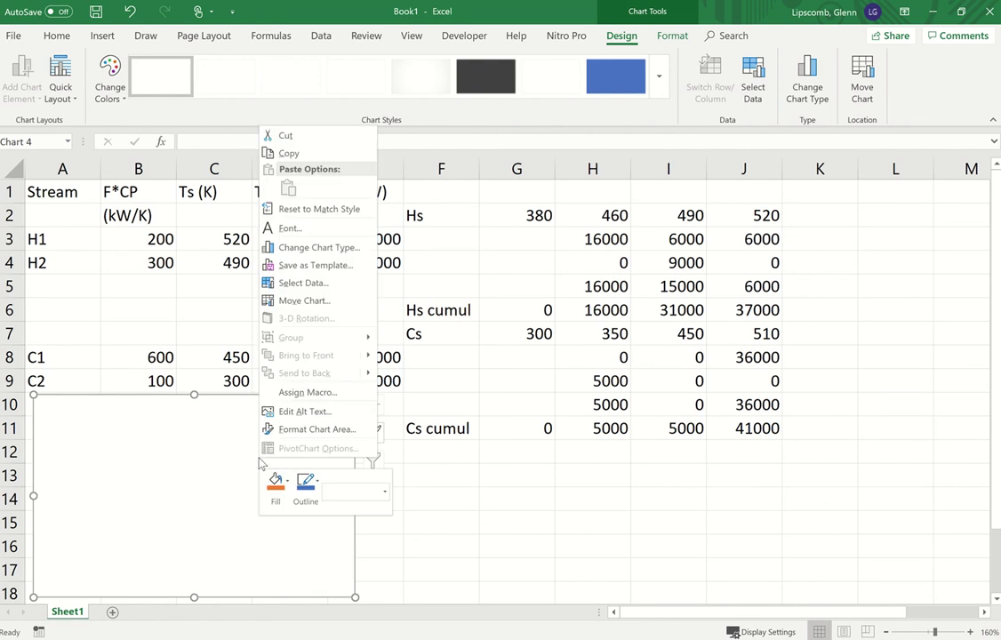
{"action": "left_click", "coordinate": [310, 284]}
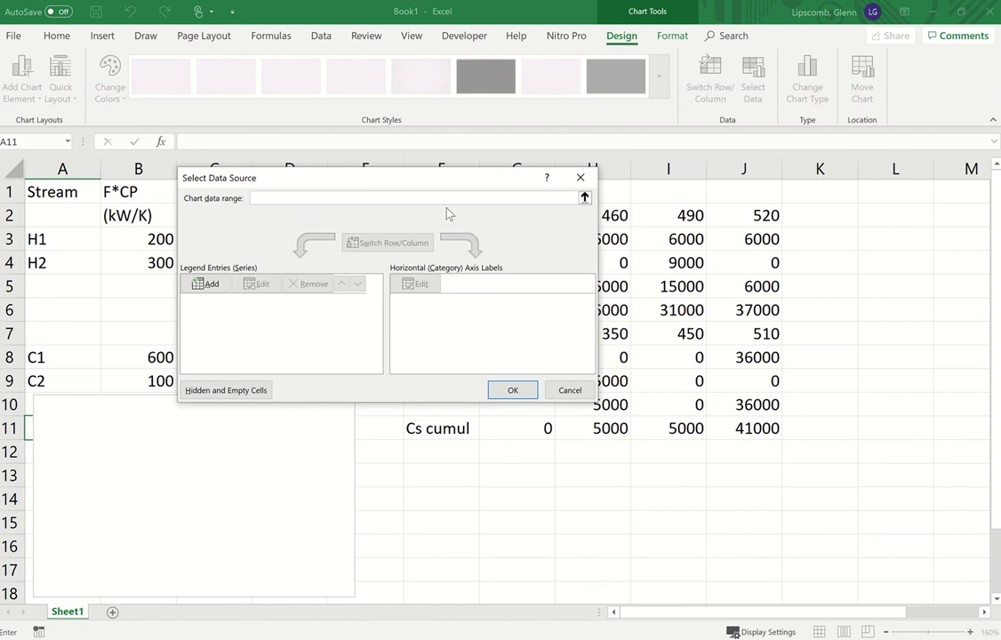
{"action": "left_click", "coordinate": [208, 284]}
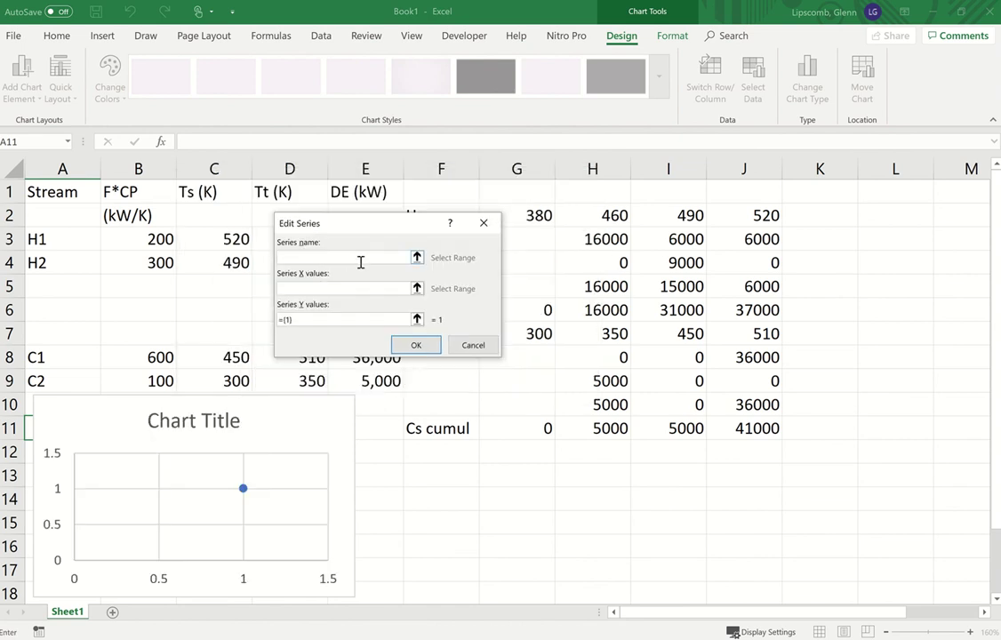
{"action": "type", "text": "Hs"}
{"action": "left_click", "coordinate": [348, 285]}
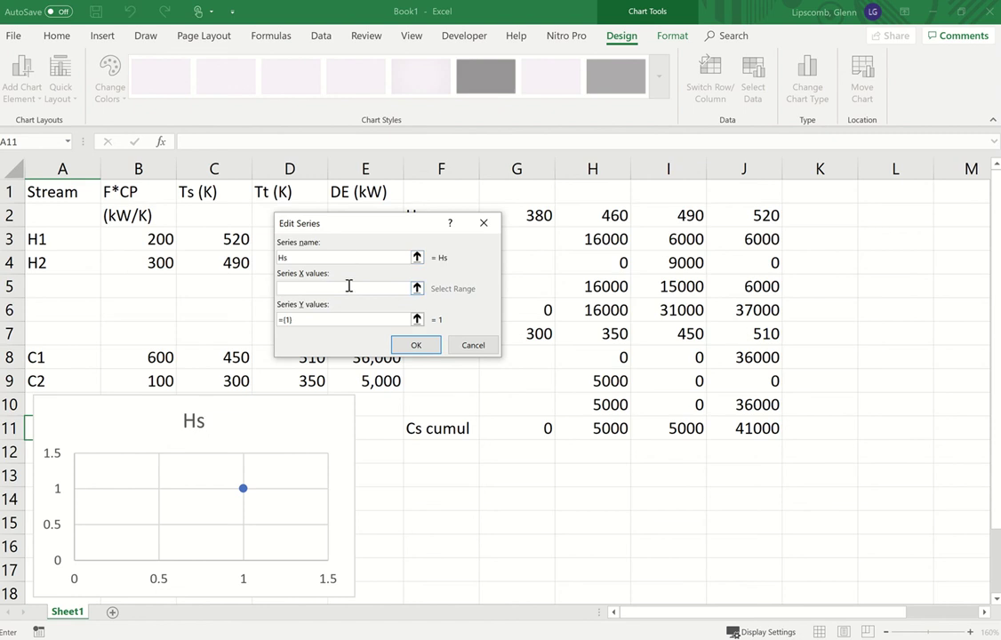
{"action": "left_click_drag", "start_coordinate": [377, 220], "coordinate": [228, 213]}
{"action": "left_click_drag", "start_coordinate": [533, 214], "coordinate": [743, 215]}
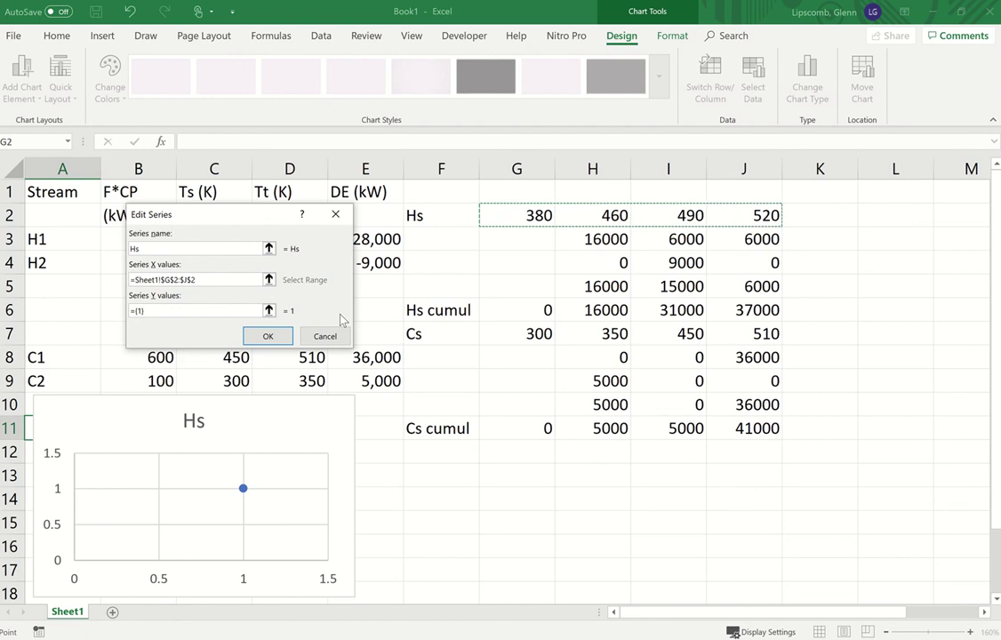
Set the Y values of the "Hs" series to the hot cumulative heats in G6:J6 and accept the series
{"action": "left_click", "coordinate": [229, 311]}
{"action": "key", "text": "BackSpace"}
{"action": "key", "text": "BackSpace"}
{"action": "key", "text": "BackSpace"}
{"action": "key", "text": "BackSpace"}
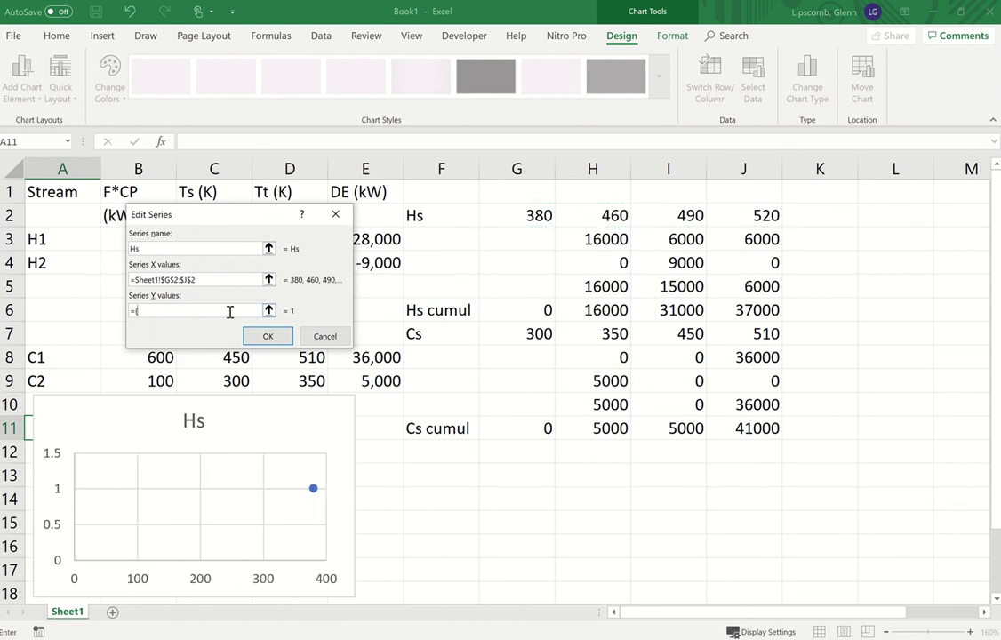
{"action": "left_click", "coordinate": [531, 309]}
{"action": "key", "text": "shift+Right"}
{"action": "key", "text": "shift+Right"}
{"action": "key", "text": "shift+Right"}
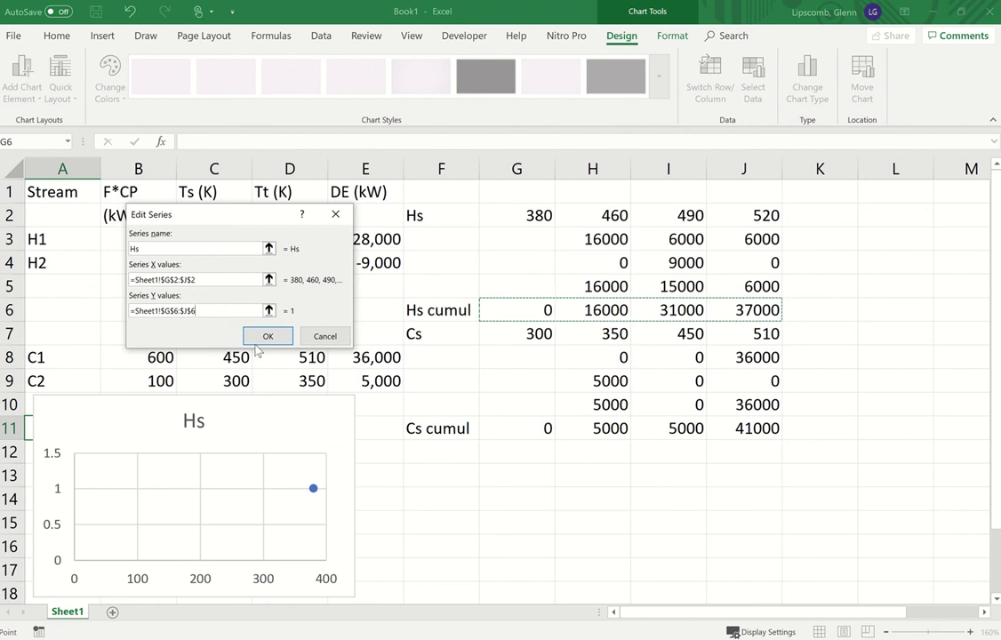
{"action": "left_click", "coordinate": [265, 337]}
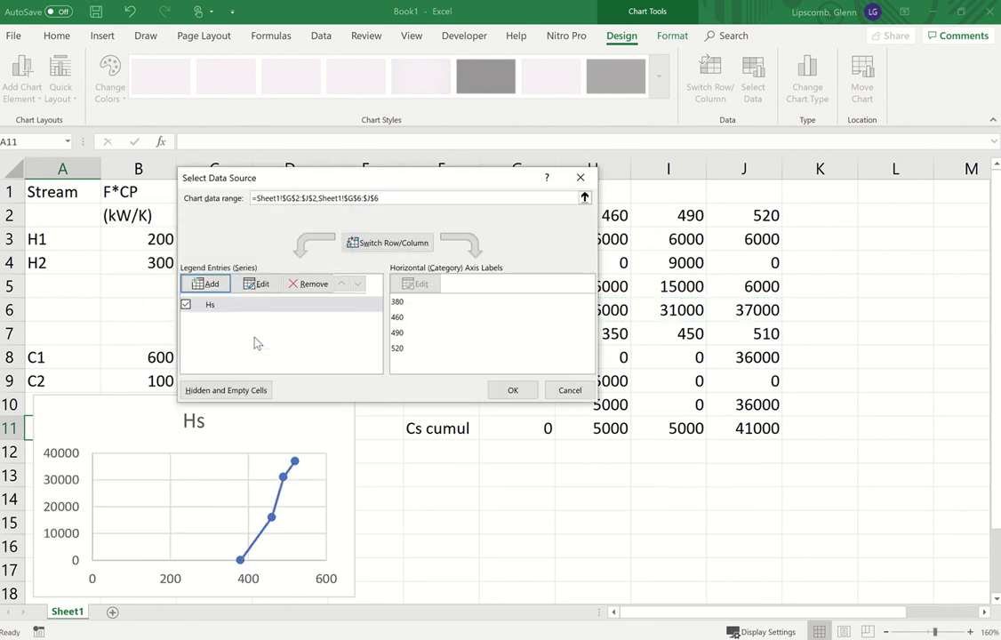
Add a second data series named "Cs" with the cold temperatures in G7:J7 as X values
{"action": "left_click", "coordinate": [201, 287]}
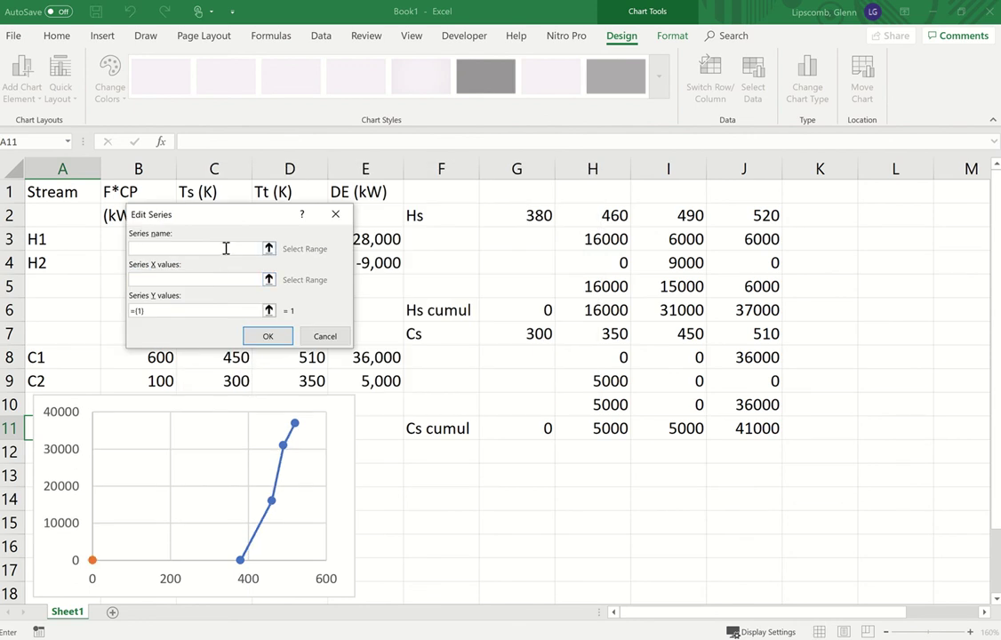
{"action": "type", "text": "Cs"}
{"action": "left_click_drag", "start_coordinate": [518, 335], "coordinate": [742, 334]}
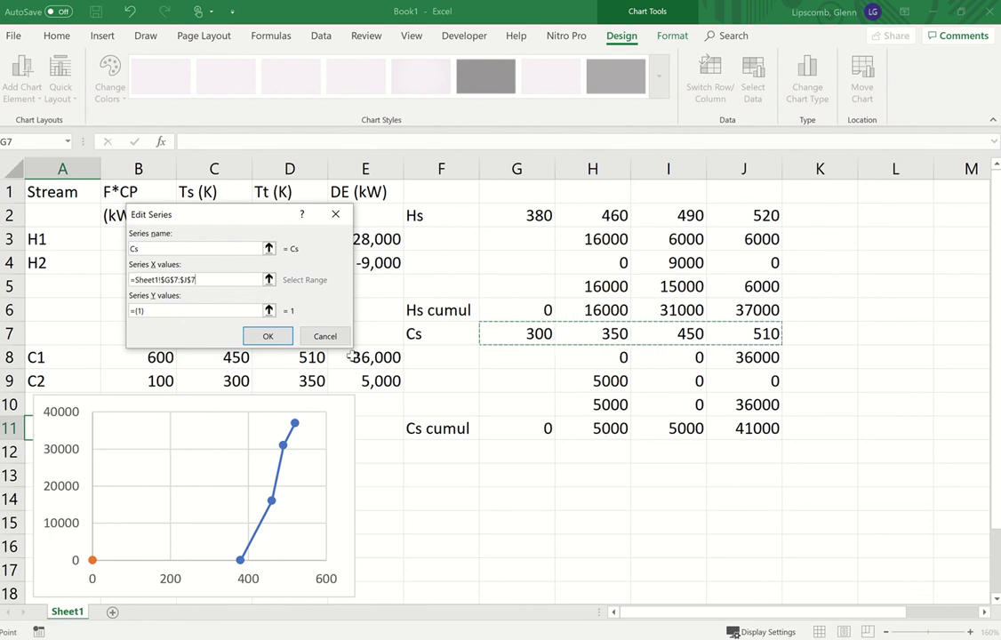
Set the Y values of the "Cs" series to the cold cumulative heats in G11:J11 and accept the chart's data source
{"action": "left_click", "coordinate": [242, 311]}
{"action": "key", "text": "BackSpace"}
{"action": "key", "text": "BackSpace"}
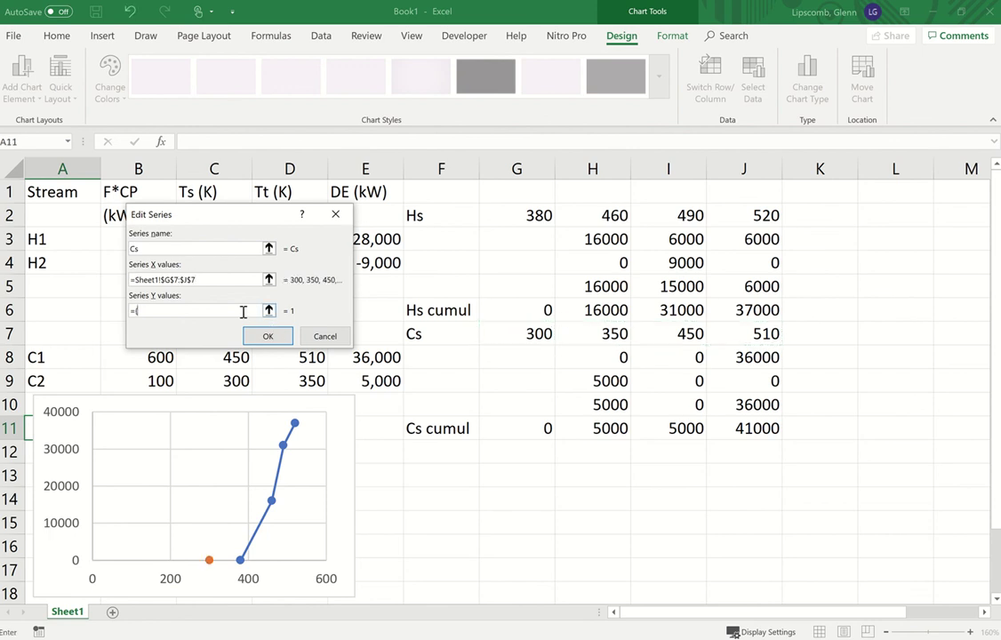
{"action": "key", "text": "BackSpace"}
{"action": "key", "text": "BackSpace"}
{"action": "left_click", "coordinate": [515, 427]}
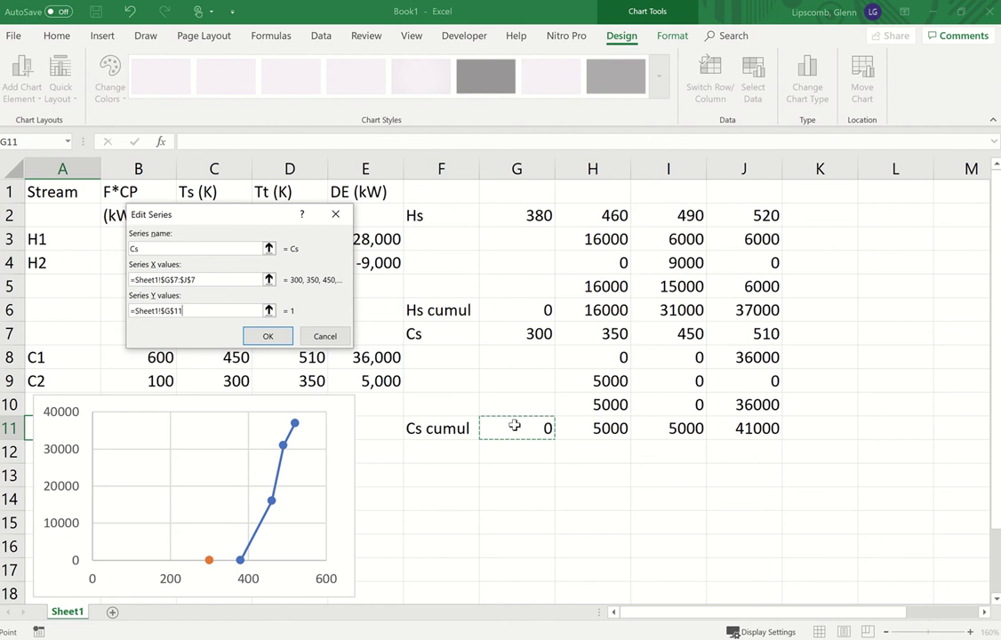
{"action": "key", "text": "shift+Right"}
{"action": "key", "text": "shift+Right"}
{"action": "key", "text": "shift+Right"}
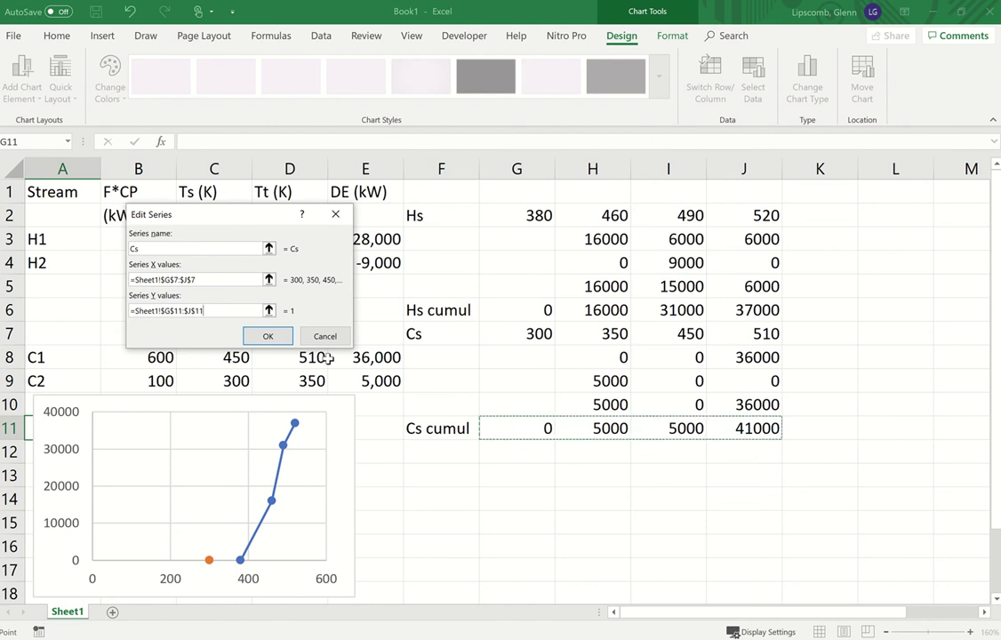
{"action": "left_click", "coordinate": [262, 337]}
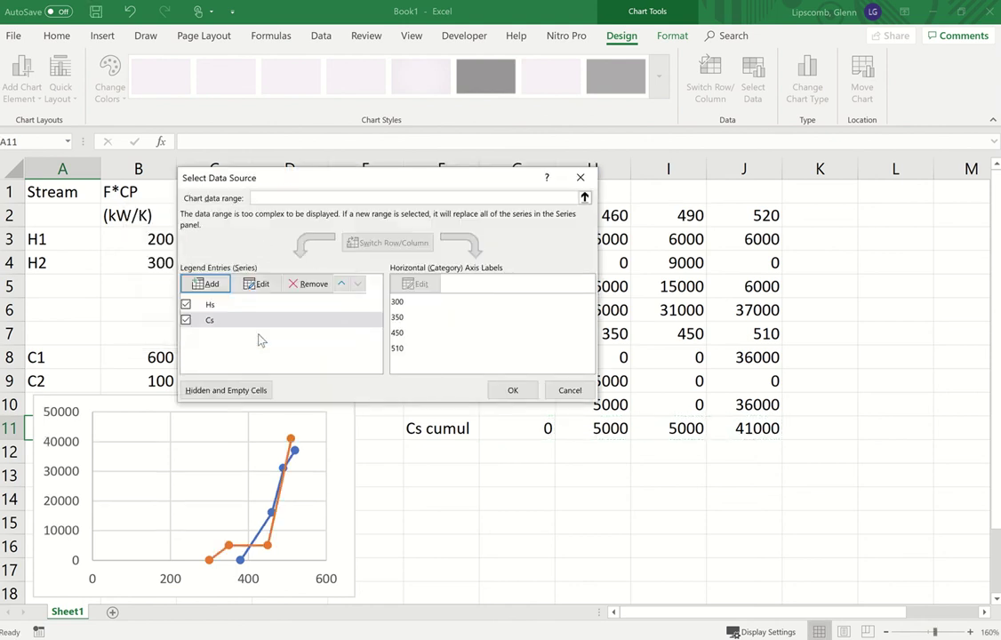
{"action": "left_click", "coordinate": [512, 391]}
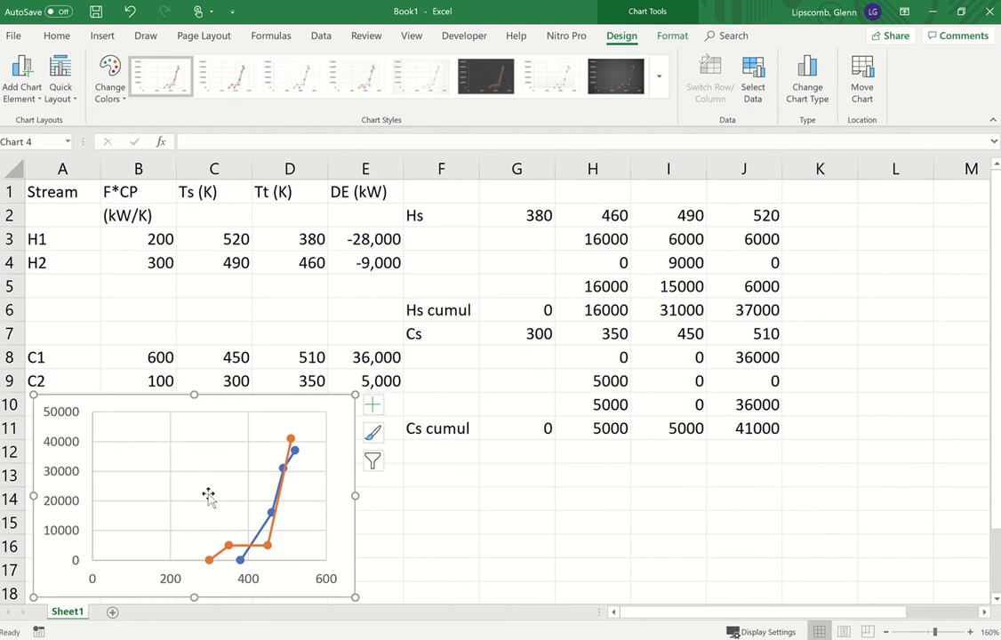
Set the minimum bound of the chart's horizontal temperature axis to 250 and close the axis formatting
{"action": "left_click", "coordinate": [173, 582]}
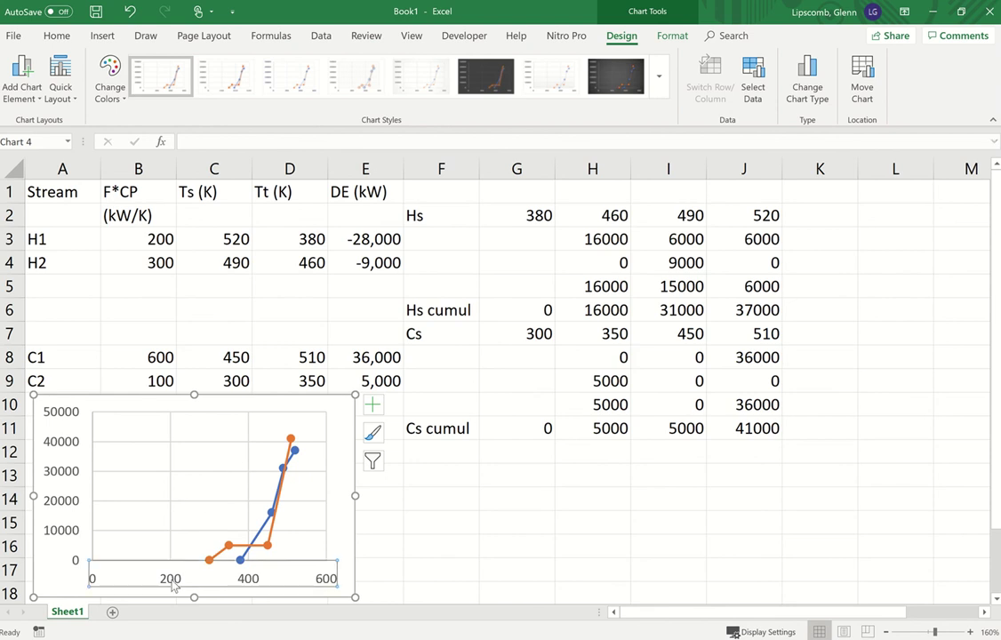
{"action": "double_click", "coordinate": [173, 582]}
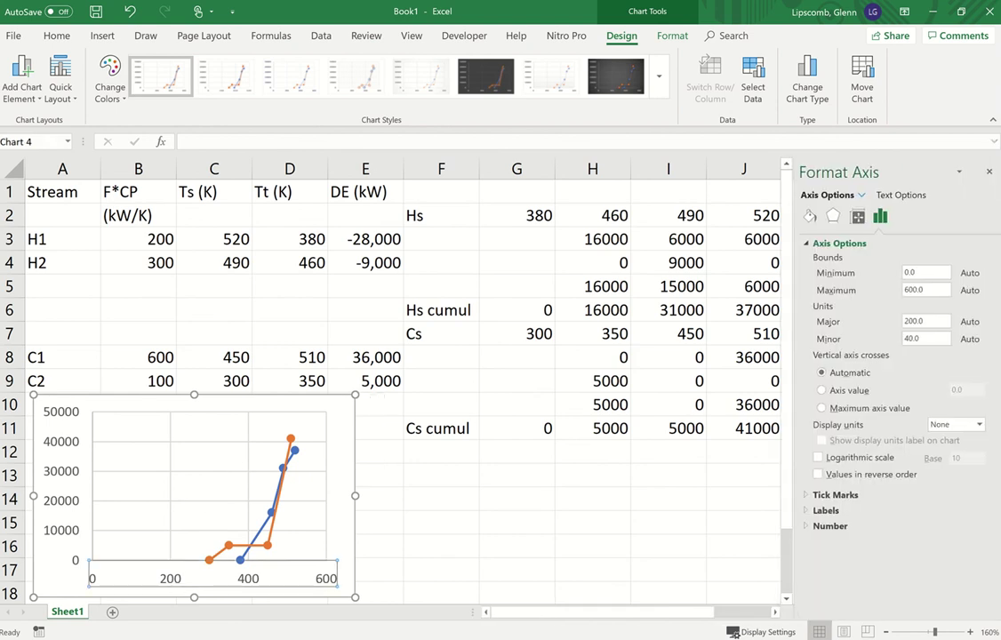
{"action": "triple_click", "coordinate": [936, 272]}
{"action": "key", "text": "BackSpace"}
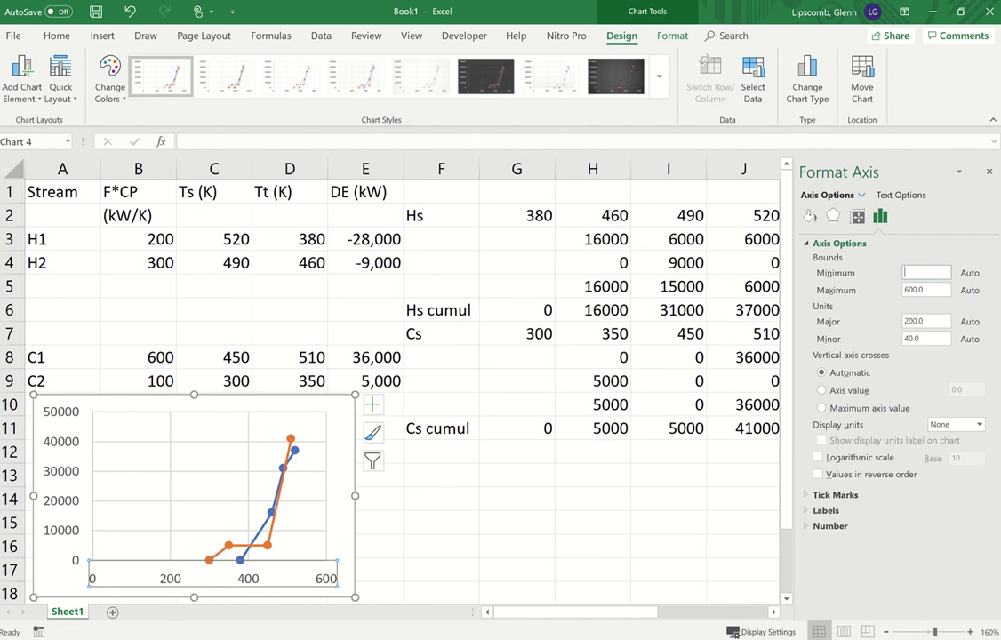
{"action": "type", "text": "250"}
{"action": "key", "text": "Return"}
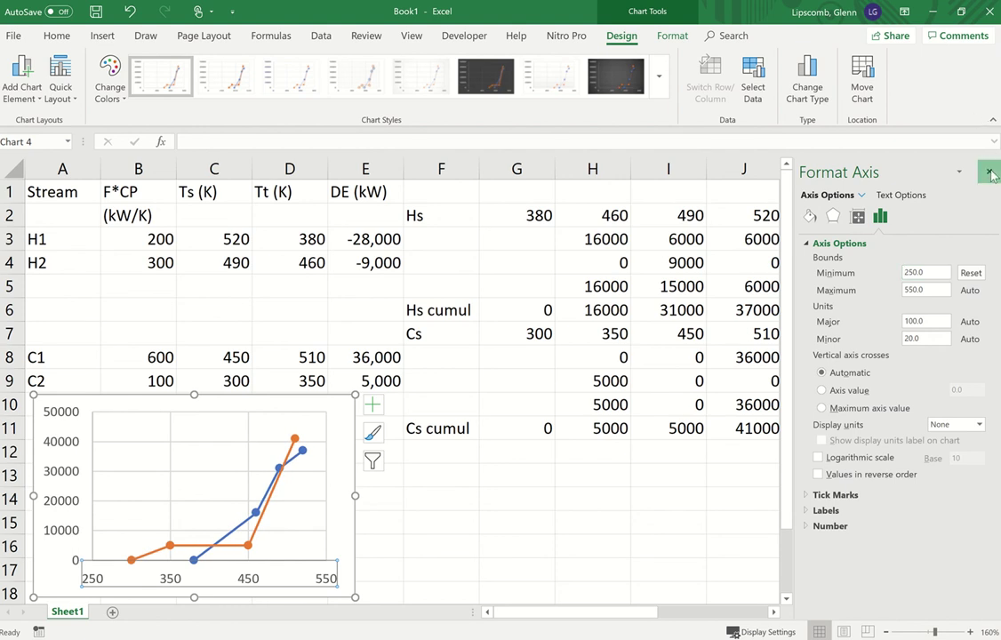
{"action": "key", "text": "Escape"}
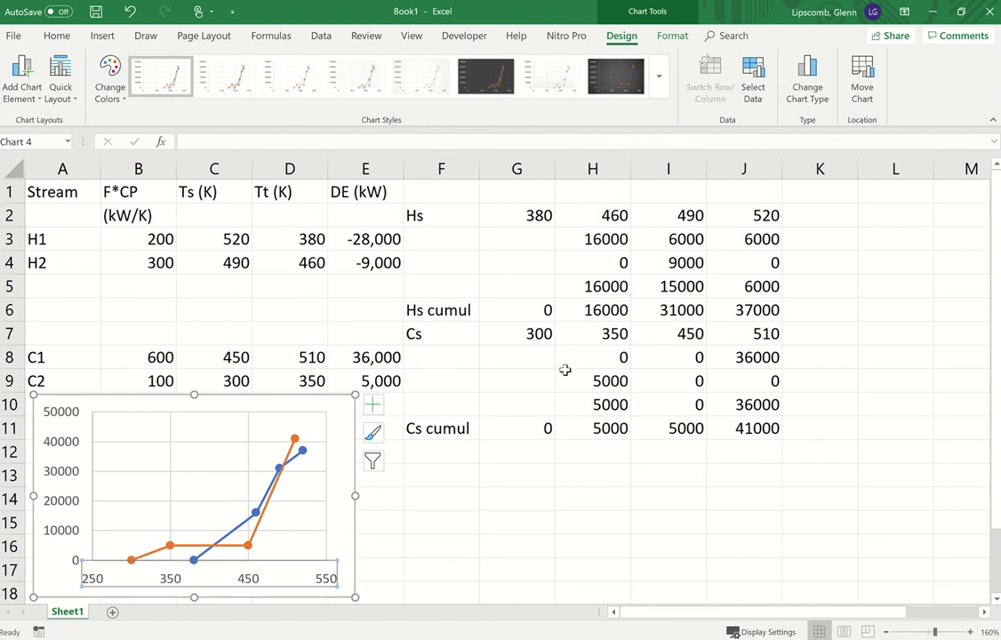
Set the starting value of the Cs cumul row in G11 to 1000
{"action": "left_click", "coordinate": [517, 429]}
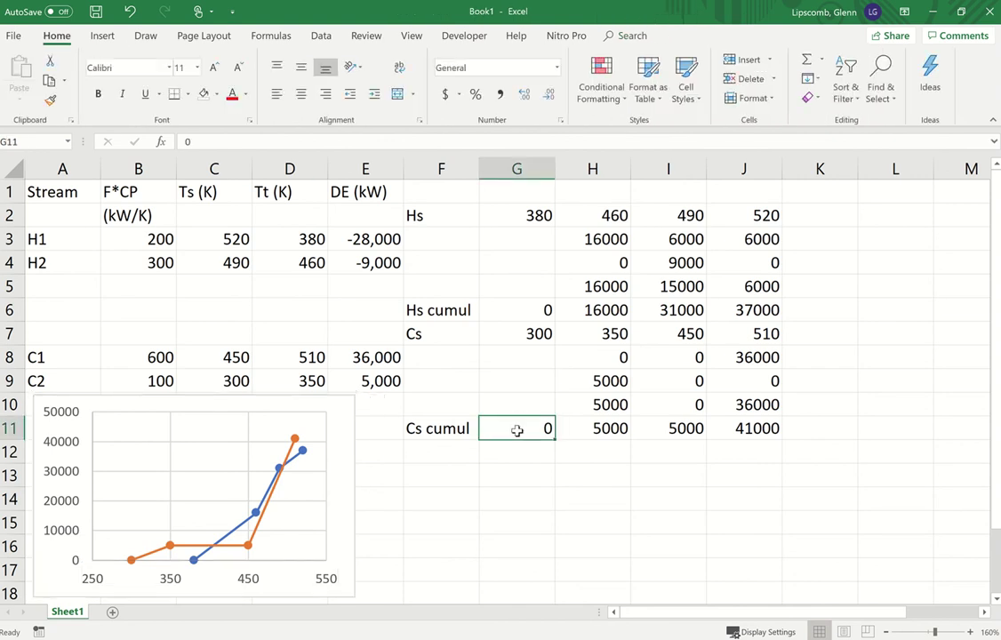
{"action": "type", "text": "1000"}
{"action": "key", "text": "Return"}
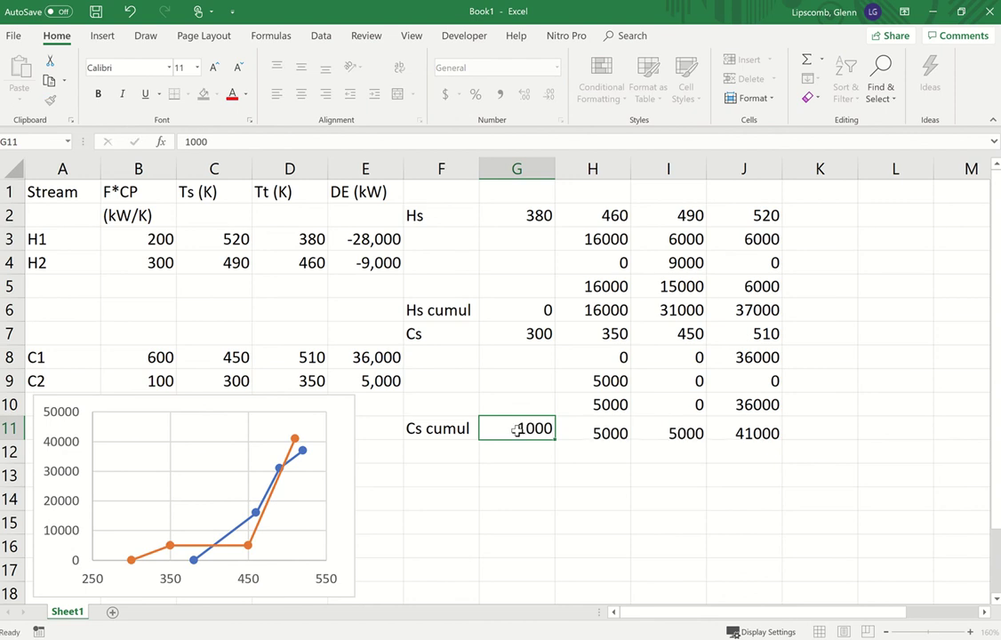
Set the starting value of the Cs cumul row in G11 to 11000 to shift the cold curve
{"action": "left_click", "coordinate": [516, 429]}
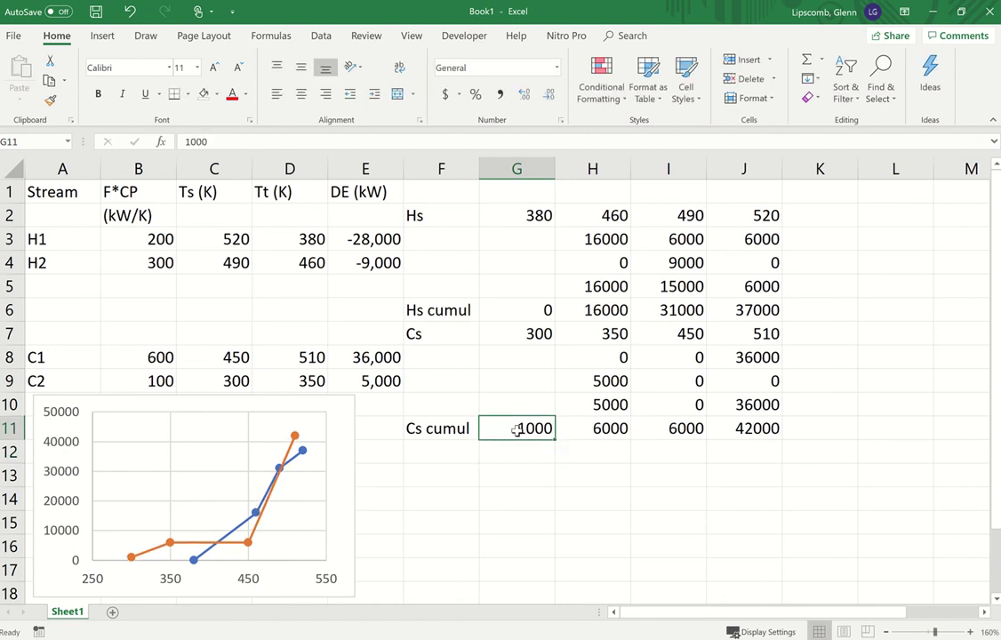
{"action": "type", "text": "11000"}
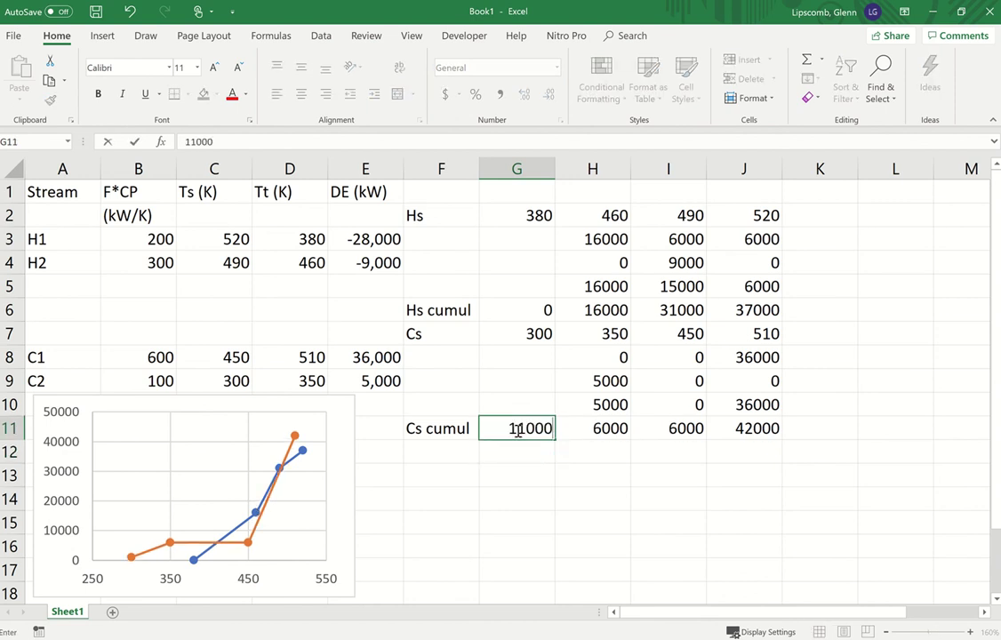
{"action": "key", "text": "Return"}
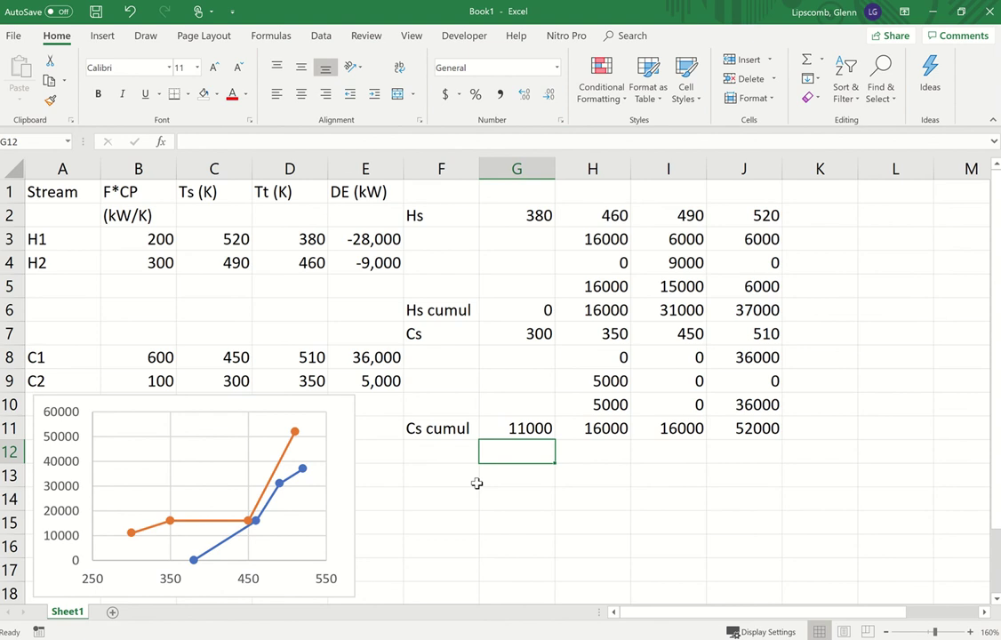
{"action": "left_click", "coordinate": [325, 332]}
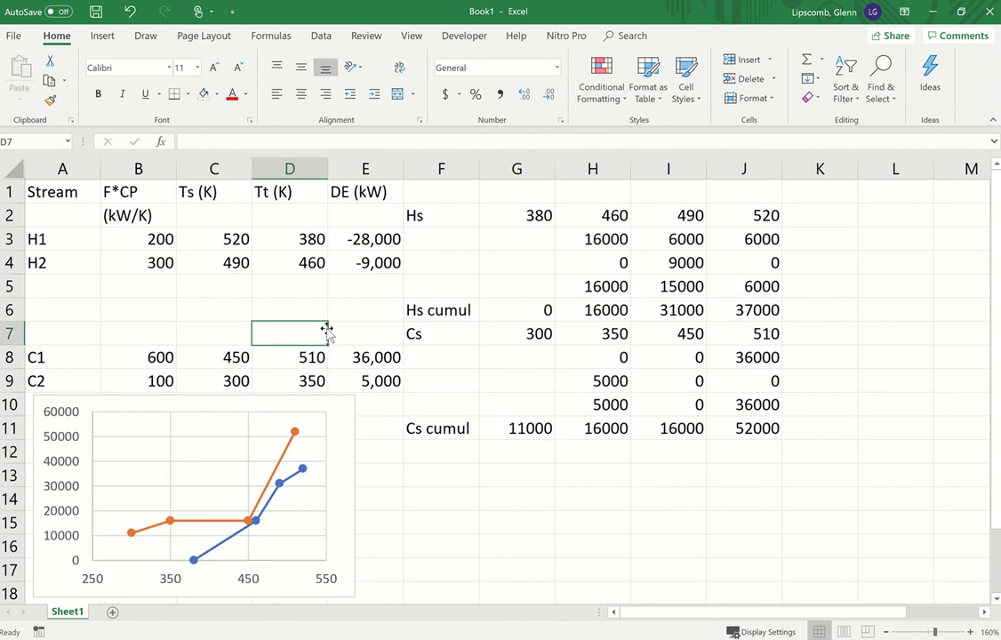